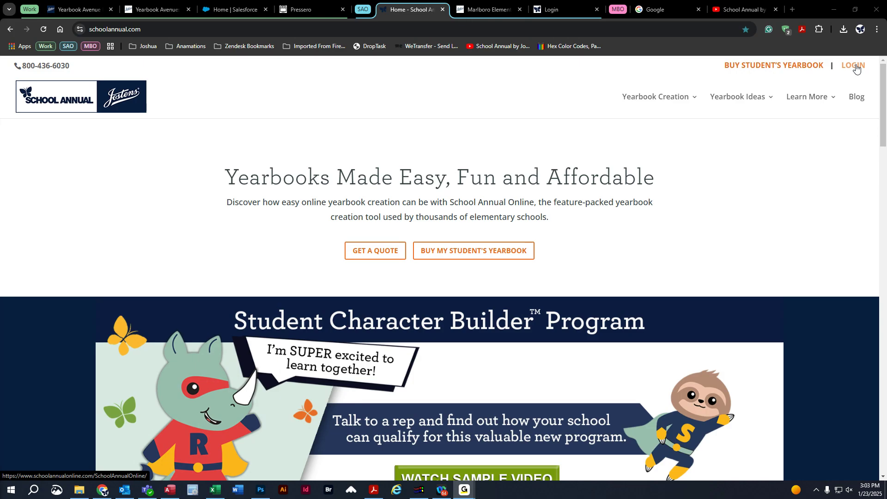
Go to the Yearbook Avenue login page from the School Annual home page's LOGIN link.
click(854, 66)
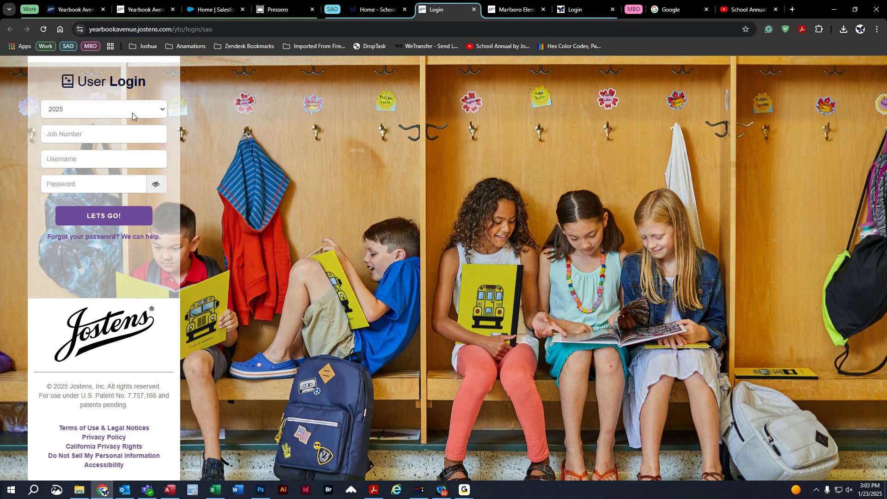
Keep 2025 as the yearbook year and enter the job number.
click(61, 112)
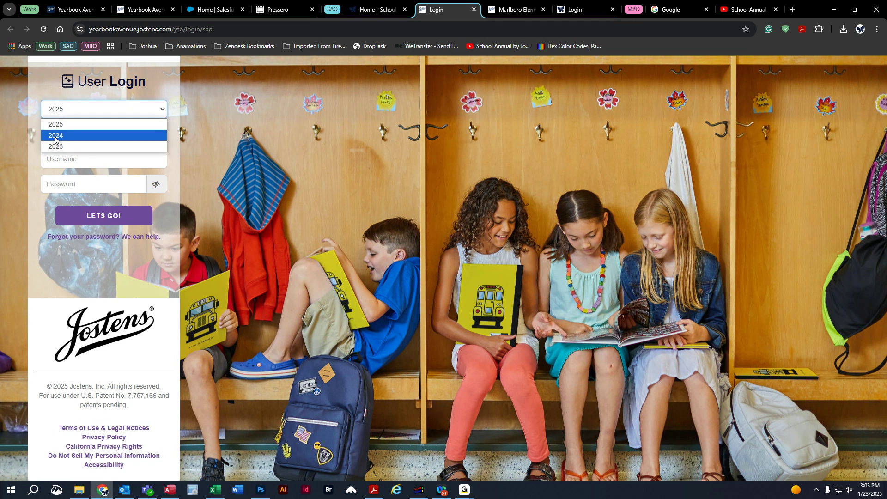
click(70, 125)
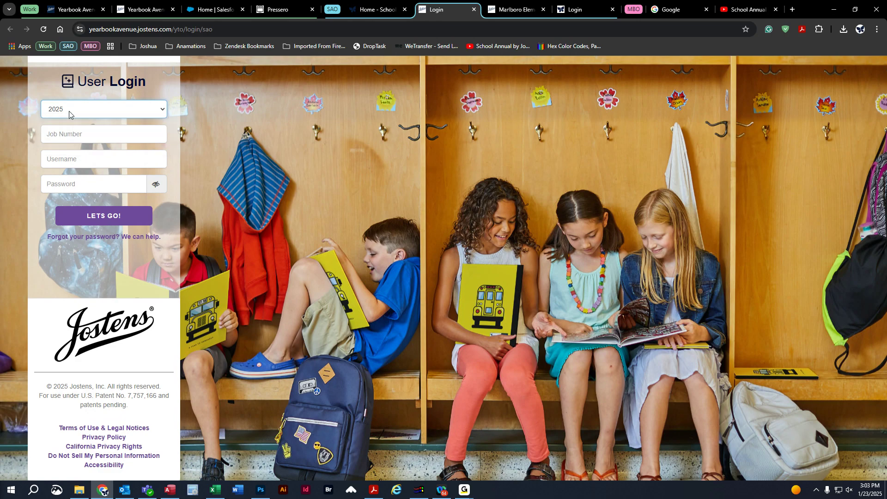
click(56, 134)
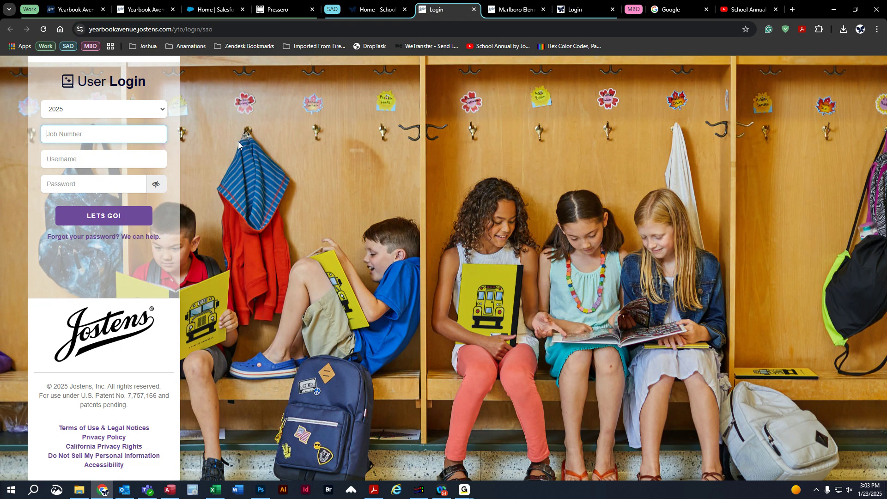
text(700000)
key(BackSpace)
key(BackSpace)
key(BackSpace)
key(BackSpace)
key(BackSpace)
click(169, 157)
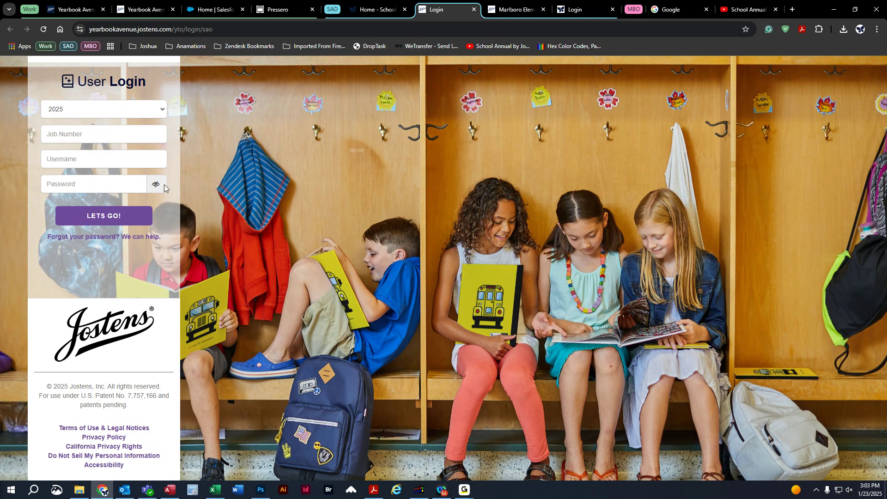
Enter the password, check it with the eye icon, and return to the Sunrise Demo dashboard.
click(120, 187)
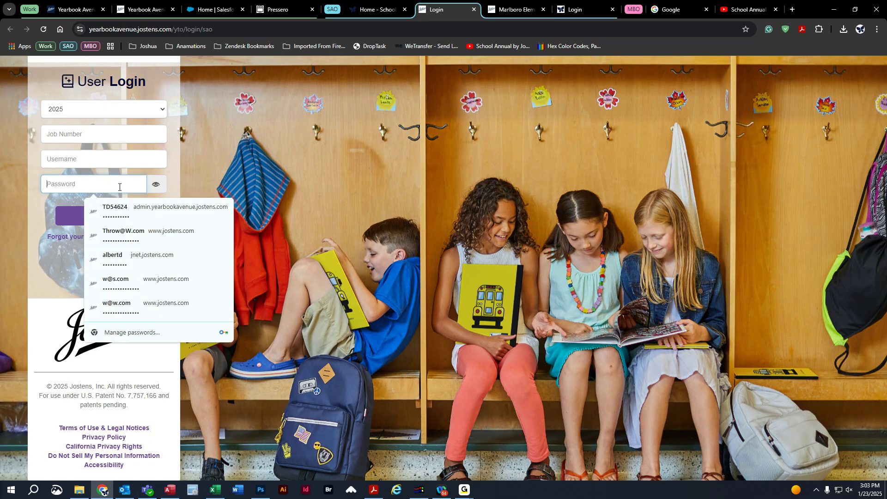
text(123123)
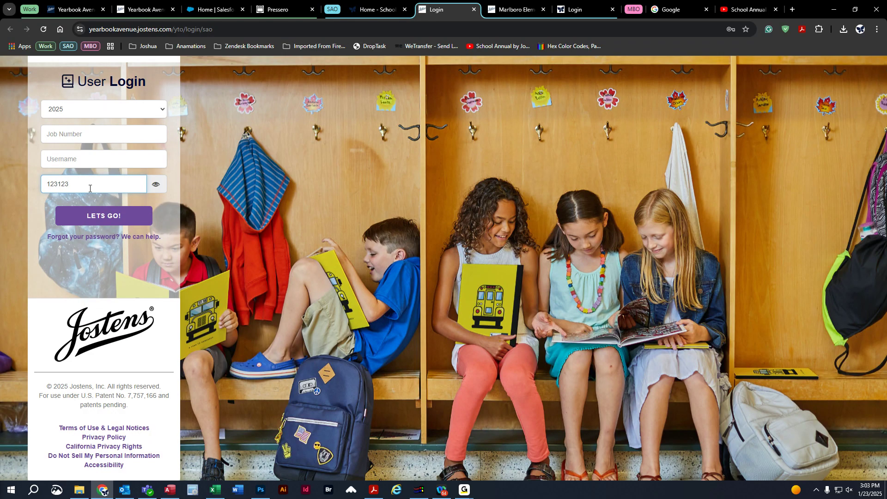
click(156, 185)
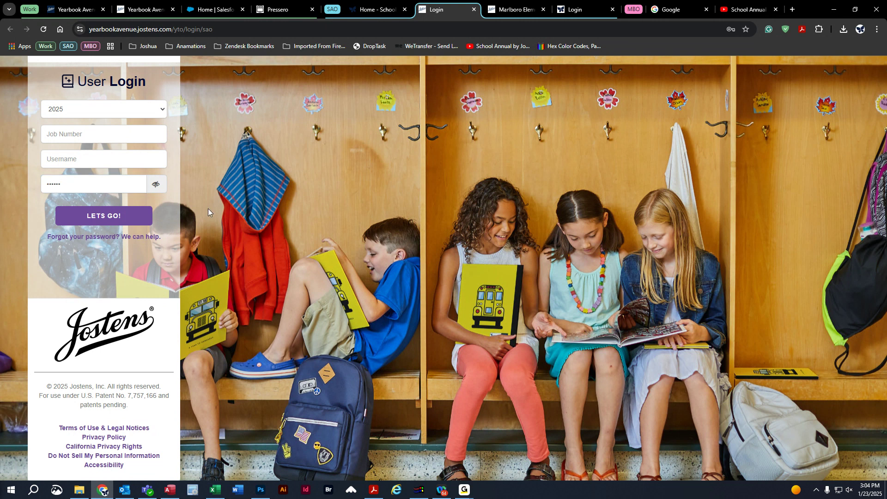
click(156, 185)
click(134, 10)
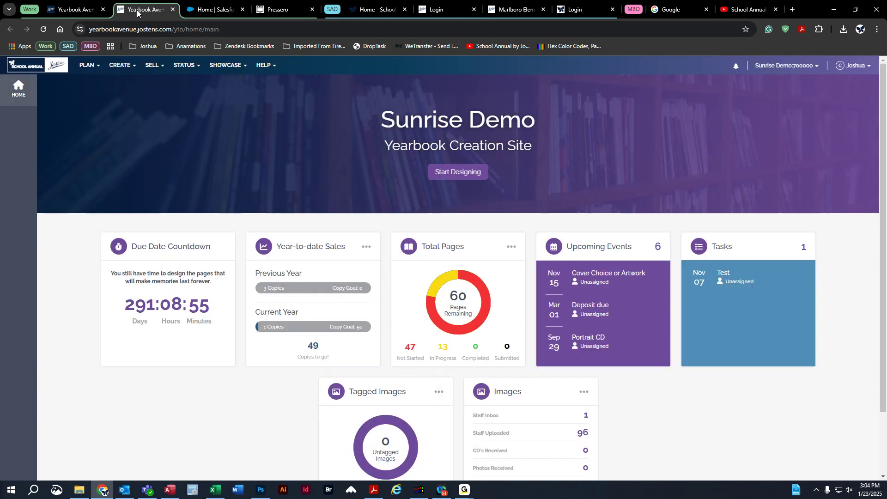
Show the Sunrise Demo dashboard tab and collapse the SAO browser tab group.
click(473, 9)
click(337, 10)
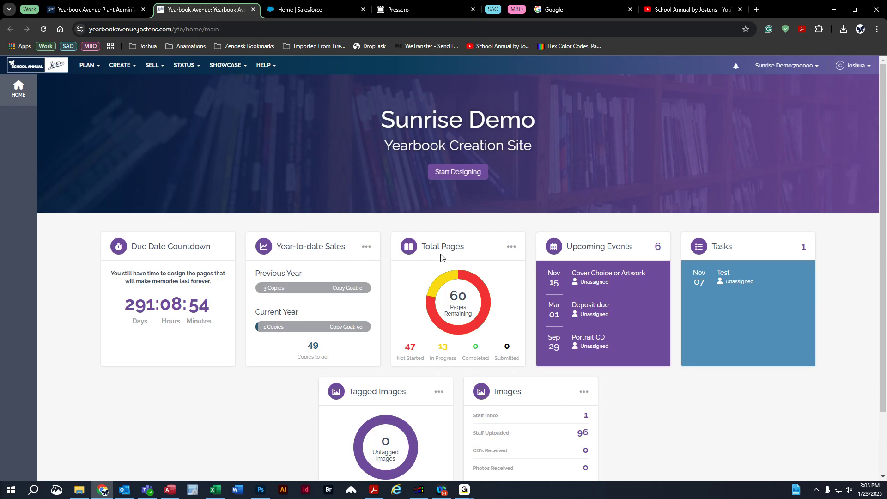
drag(451, 297, 469, 298)
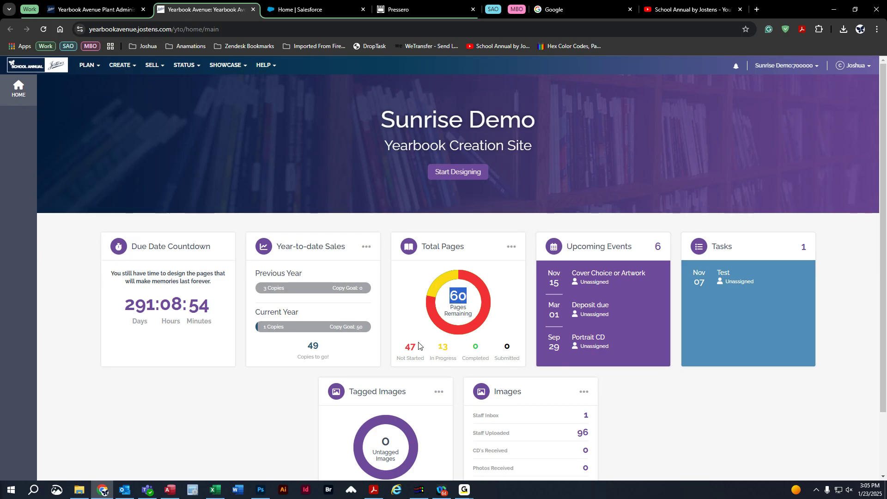
click(462, 294)
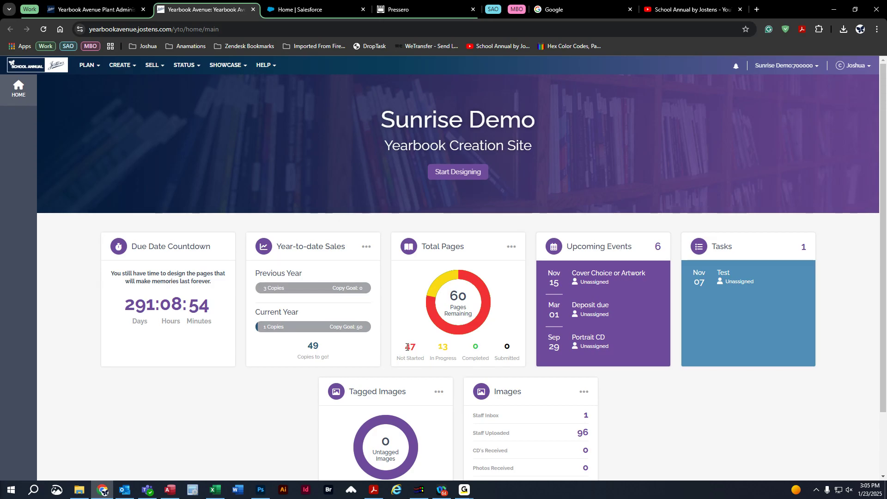
drag(406, 347, 417, 348)
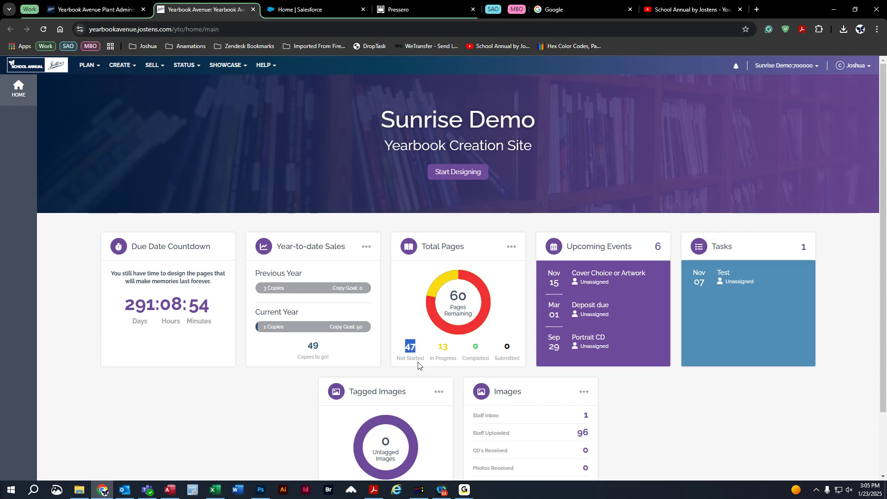
click(417, 348)
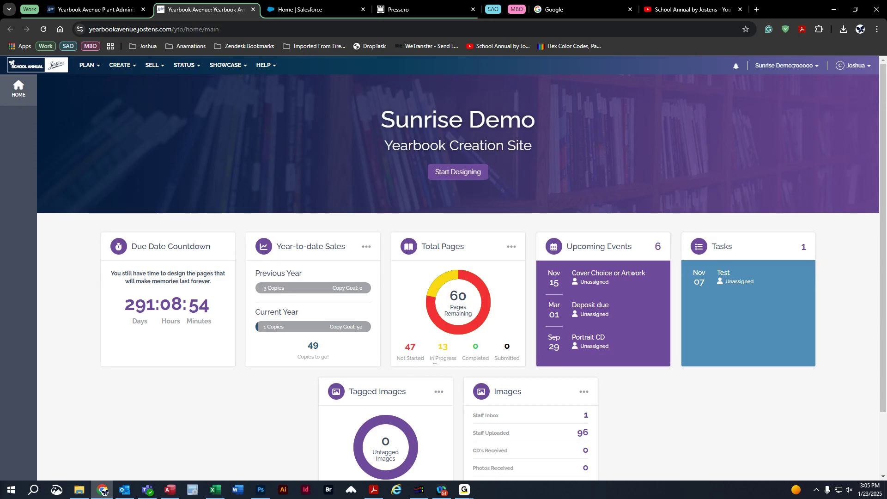
double_click(444, 347)
click(450, 351)
drag(494, 360, 522, 361)
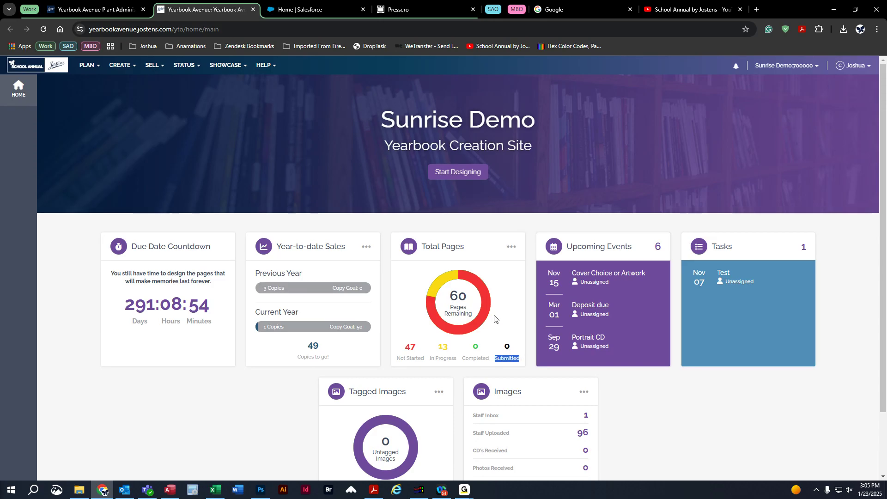
click(688, 391)
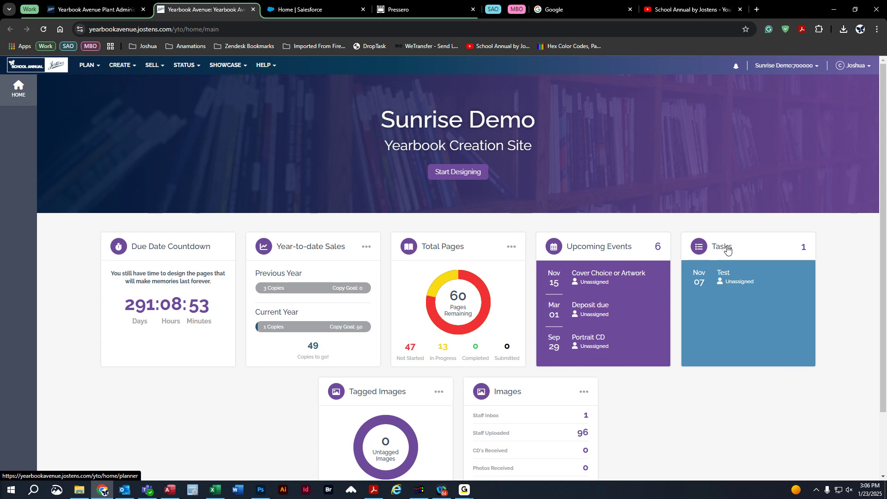
Highlight the Images card's 643 library images and 96 staff uploads, then open the PLAN menu.
scroll(621, 460, down, 2)
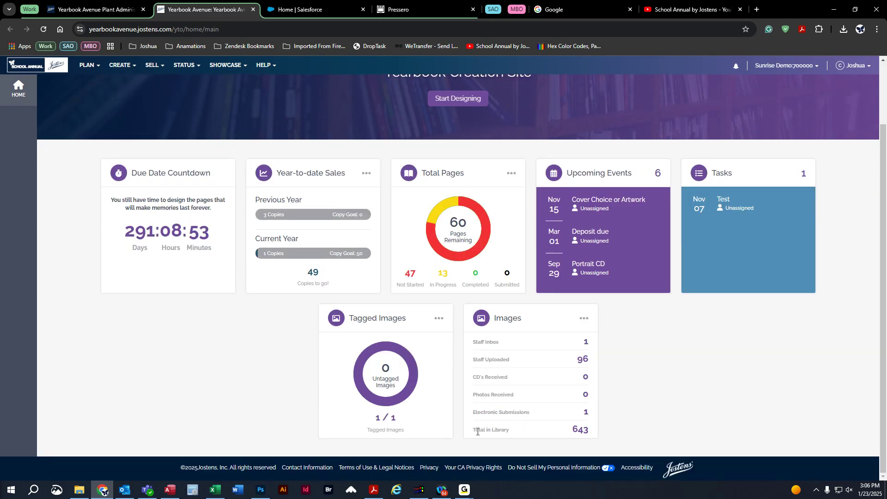
drag(572, 429, 595, 432)
double_click(582, 359)
click(90, 68)
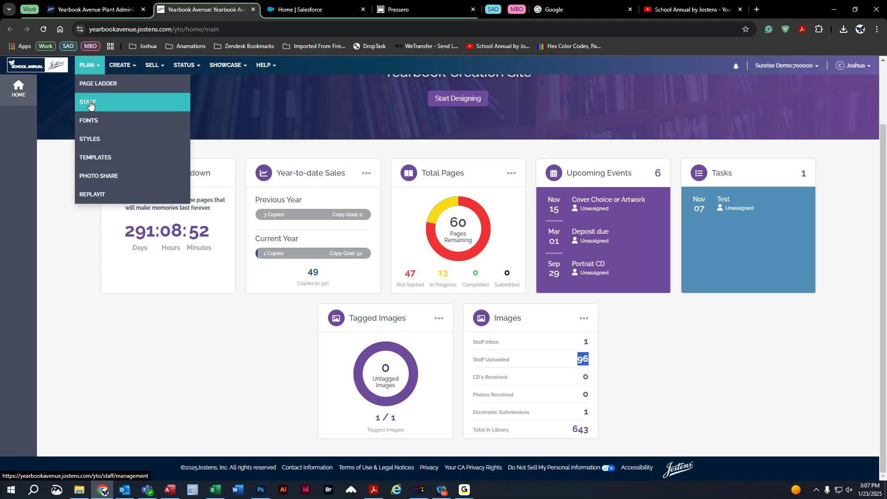
Go to PLAN > Staff, signing back in through the Plant Admin Ops Login when redirected.
click(129, 102)
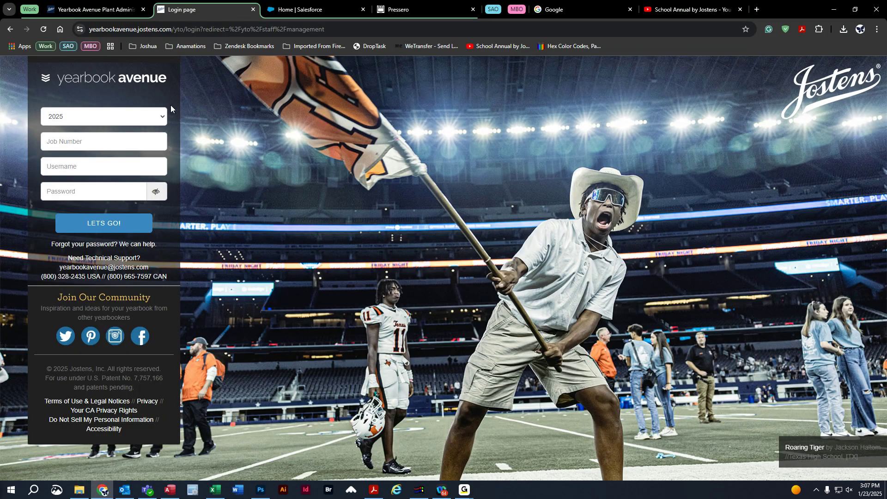
click(121, 10)
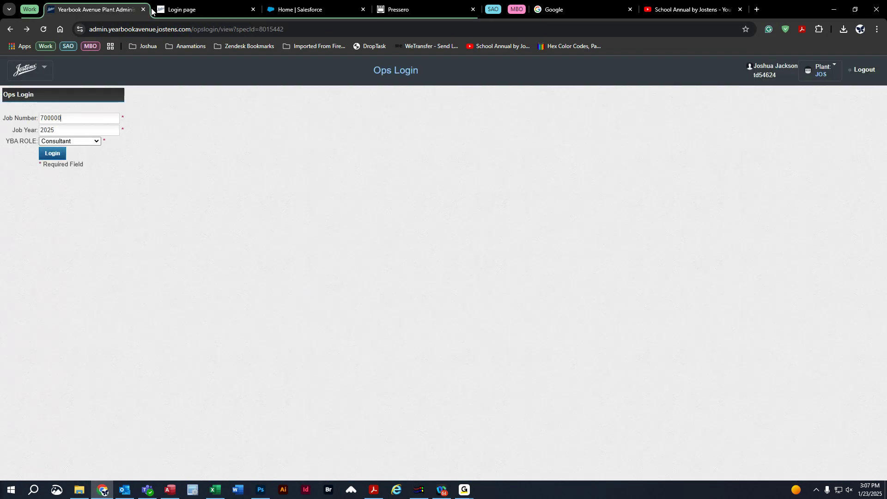
click(50, 154)
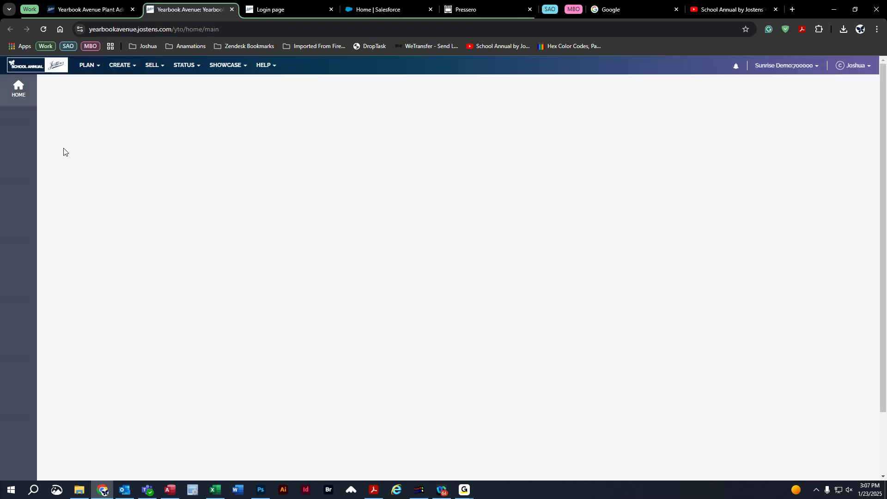
middle_click(289, 12)
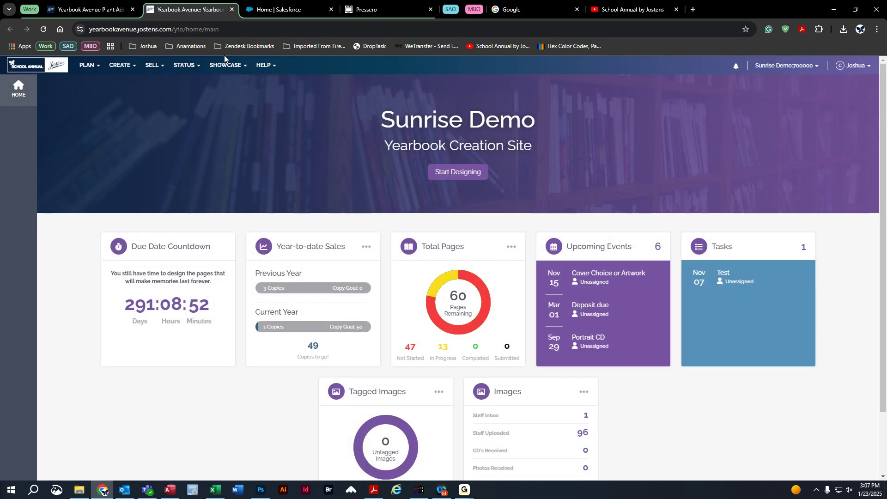
click(93, 73)
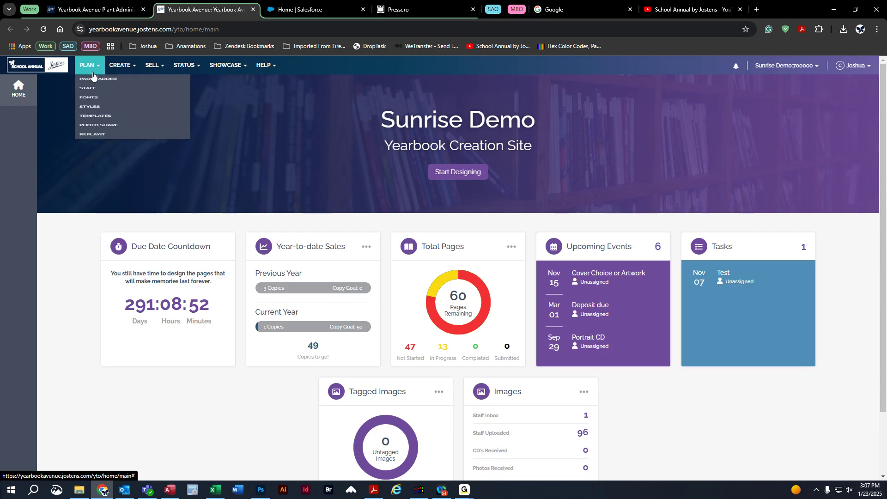
click(88, 98)
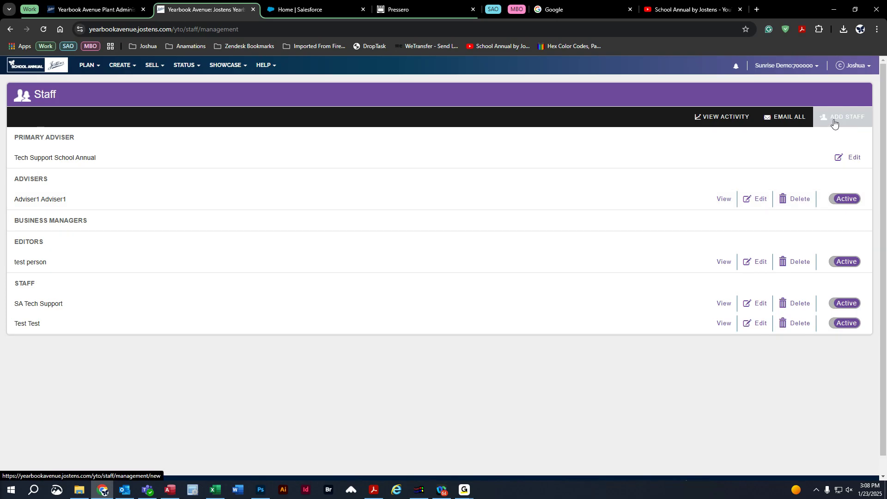
Start a new staff member entry with ADD STAFF on the Staff page.
click(848, 122)
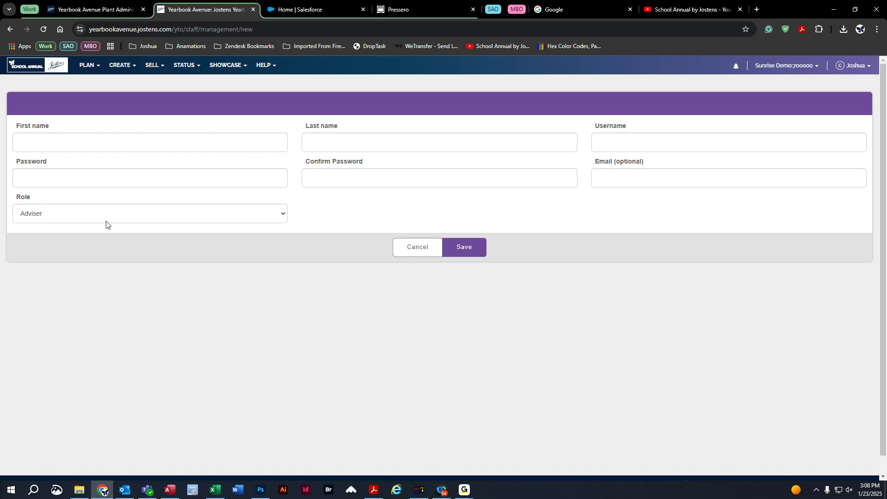
Review the available roles in the Role dropdown, keep Adviser, and cancel the new staff form.
click(49, 217)
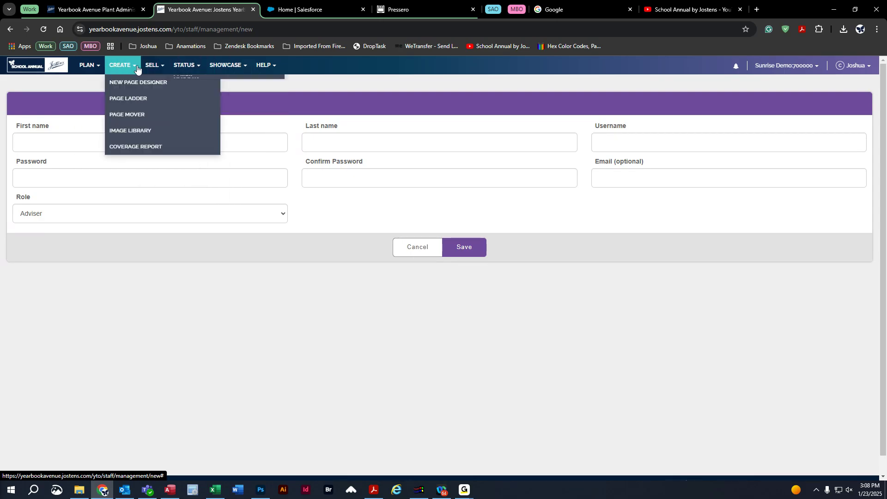
mouse_move(153, 65)
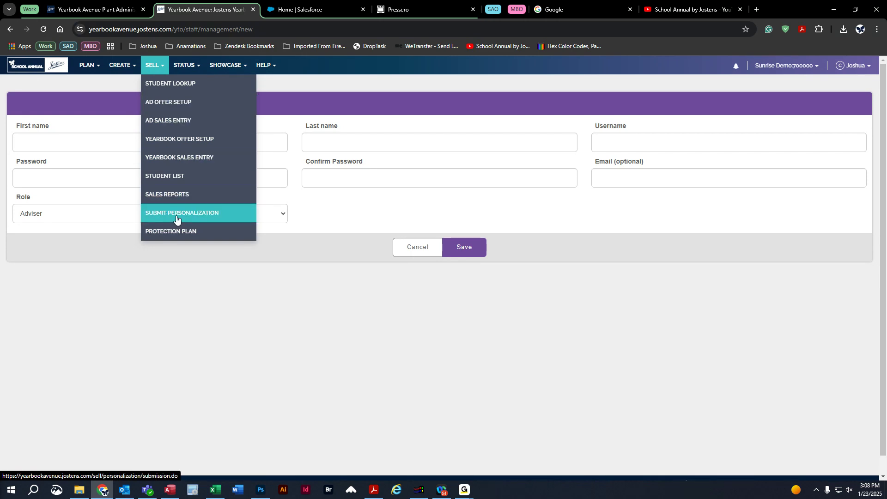
click(55, 213)
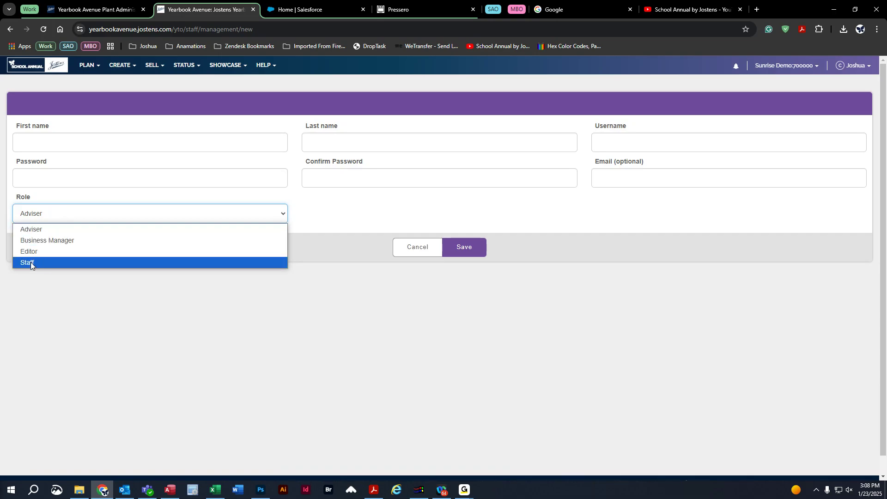
click(240, 324)
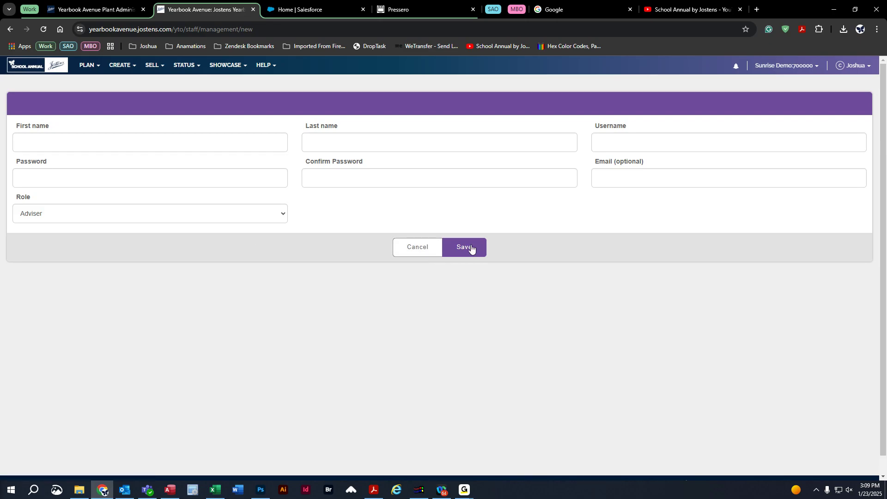
click(425, 251)
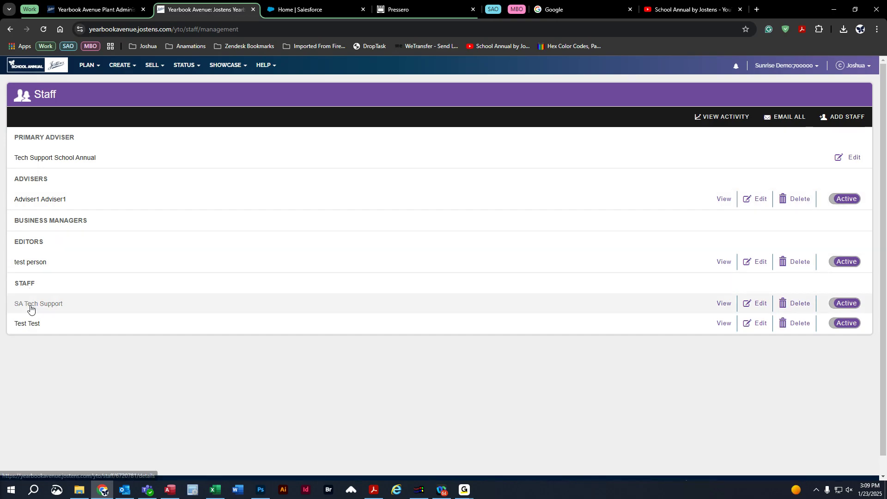
Change the SA Tech Support account's role from Staff to Adviser and save it.
click(759, 305)
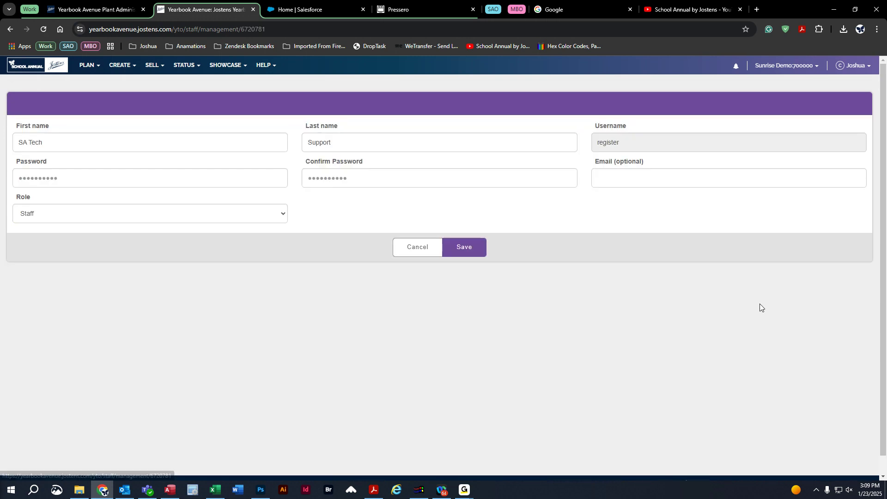
click(48, 215)
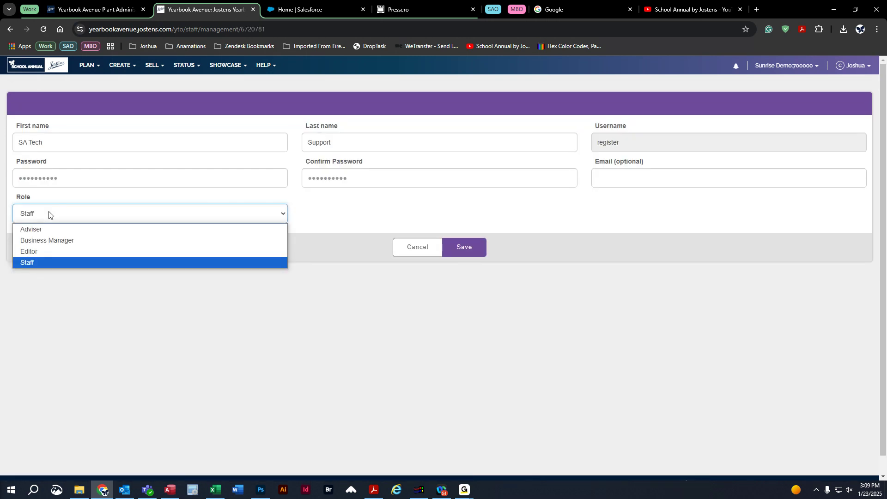
click(32, 231)
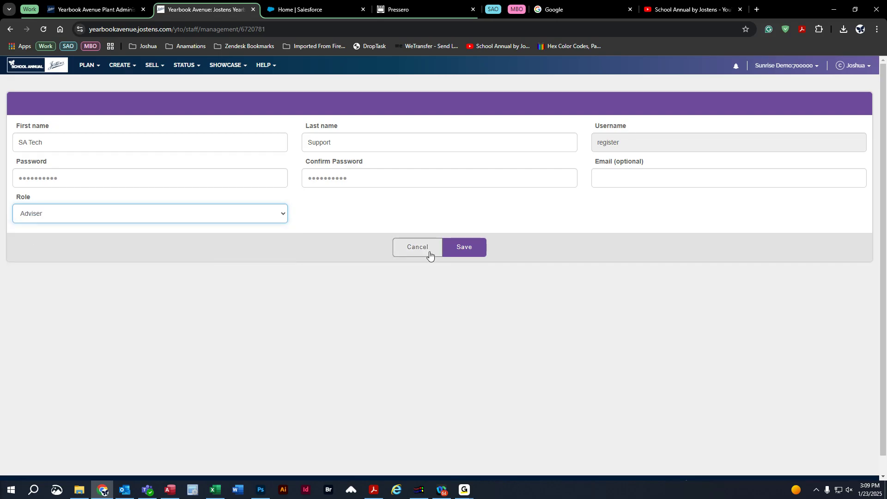
click(463, 250)
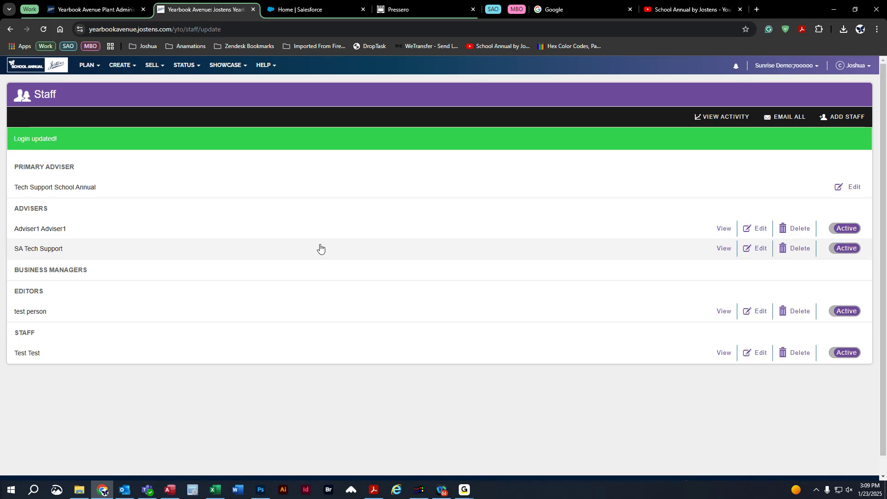
Set SA Tech Support to Inactive and back to Active, then reopen its edit form.
click(843, 250)
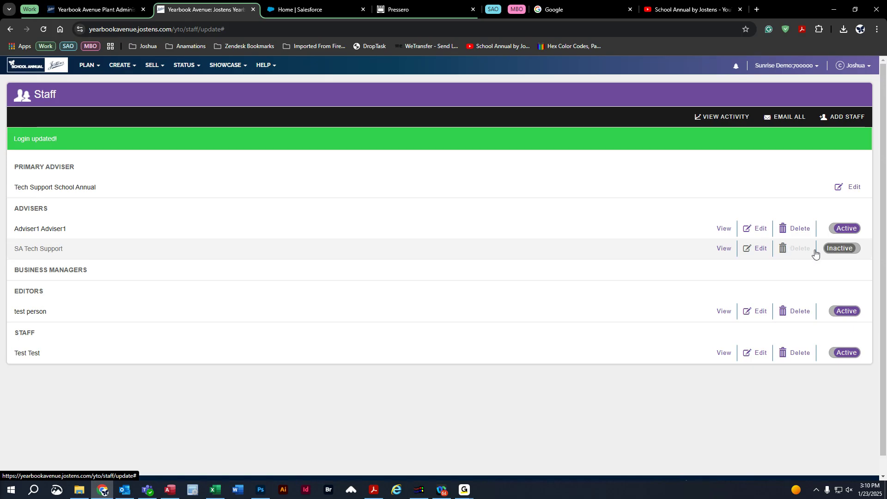
click(834, 250)
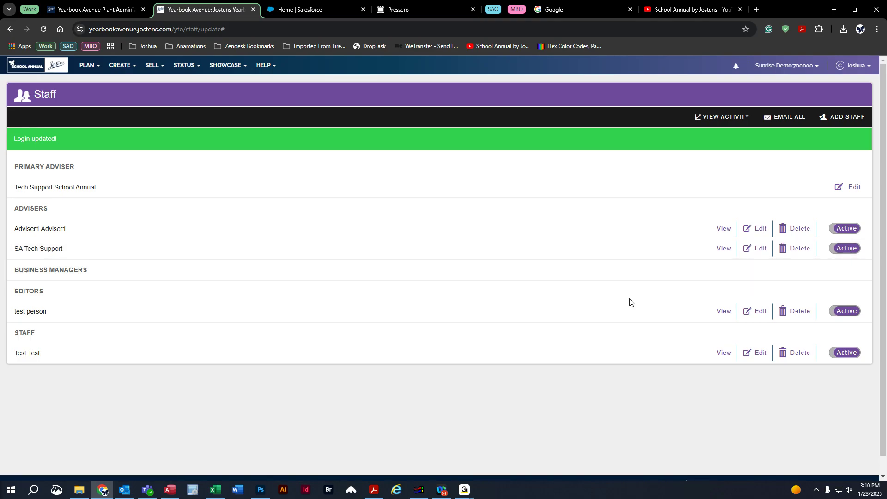
click(756, 248)
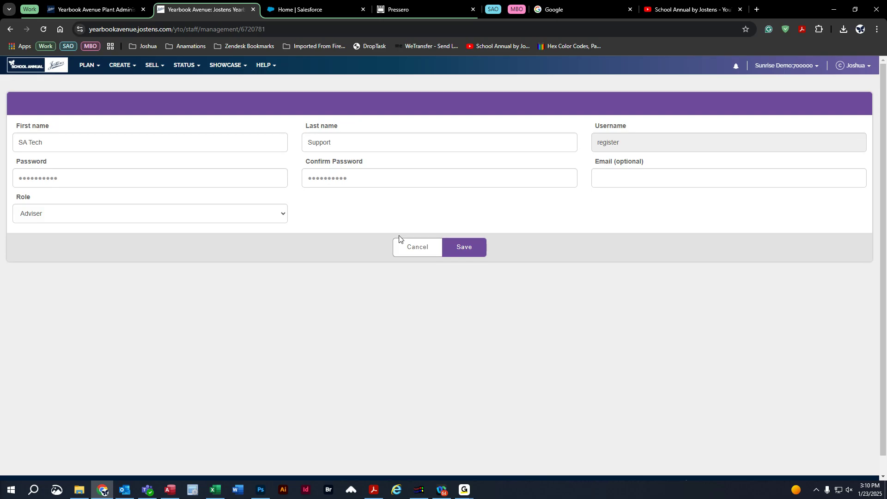
Cancel the unchanged edit form and open the staff activity history.
click(410, 249)
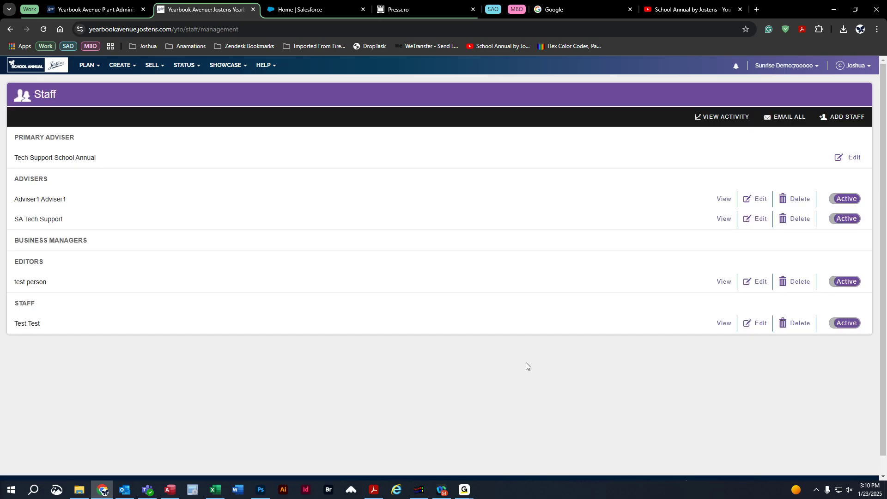
click(719, 118)
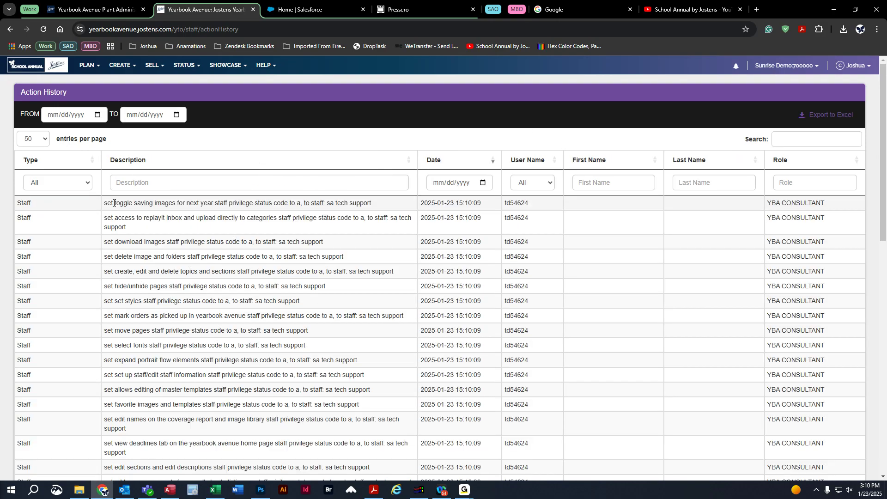
scroll(231, 268, down, 3)
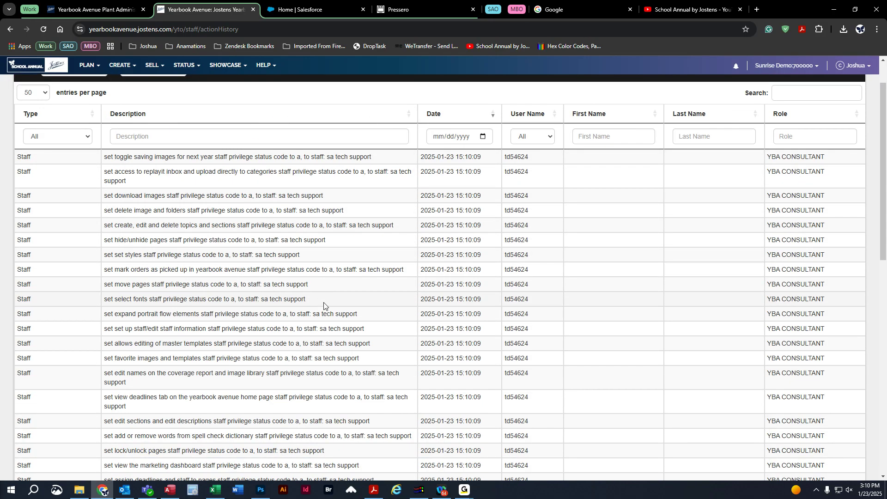
scroll(331, 319, down, 5)
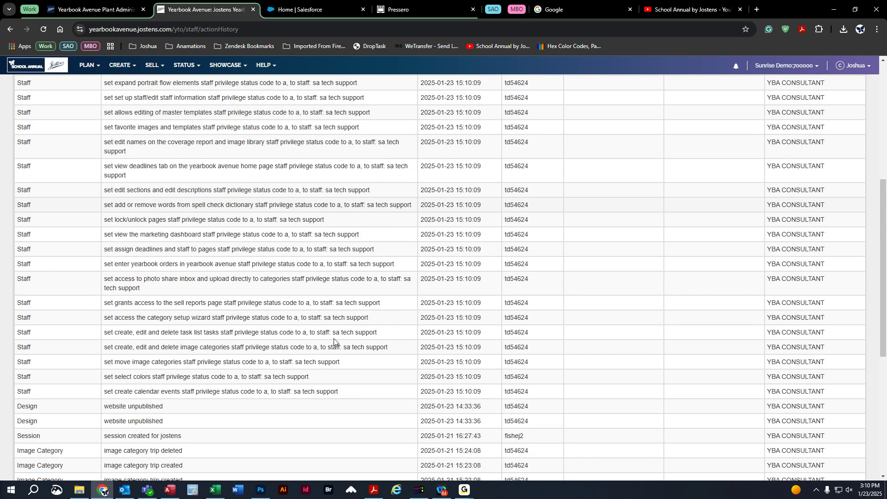
scroll(333, 341, up, 8)
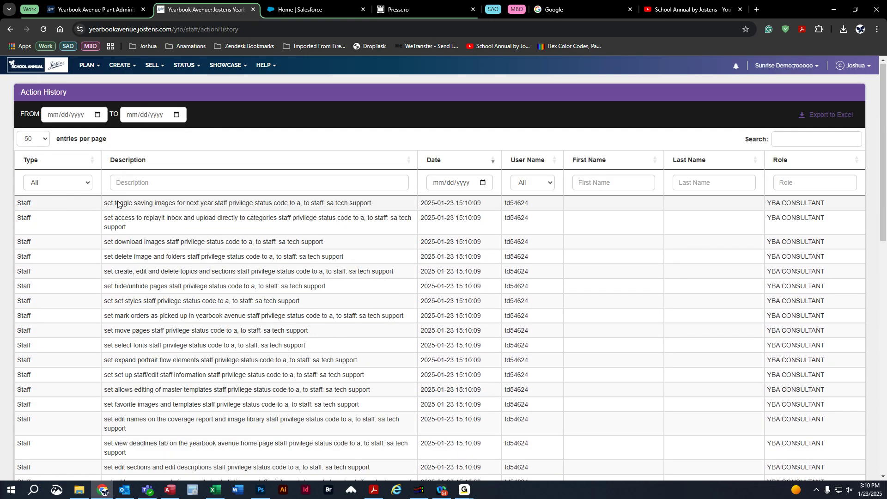
Filter the activity history to Fonts actions, then back to All types.
click(53, 185)
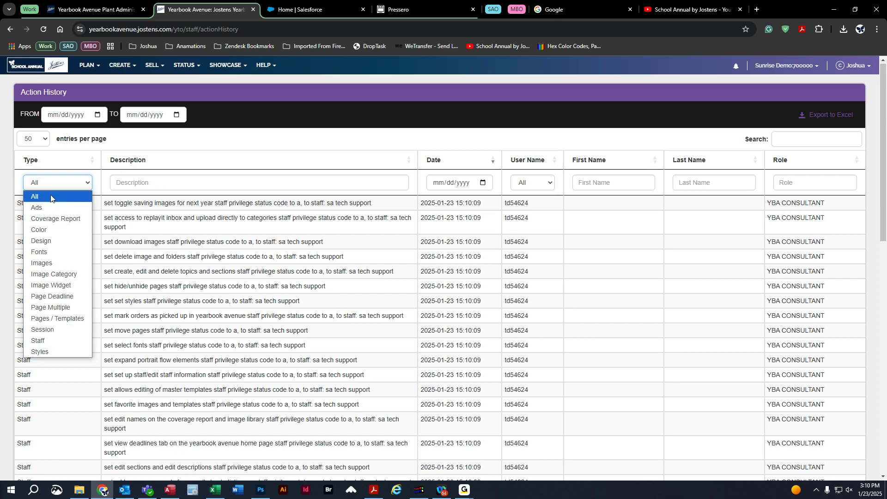
click(42, 252)
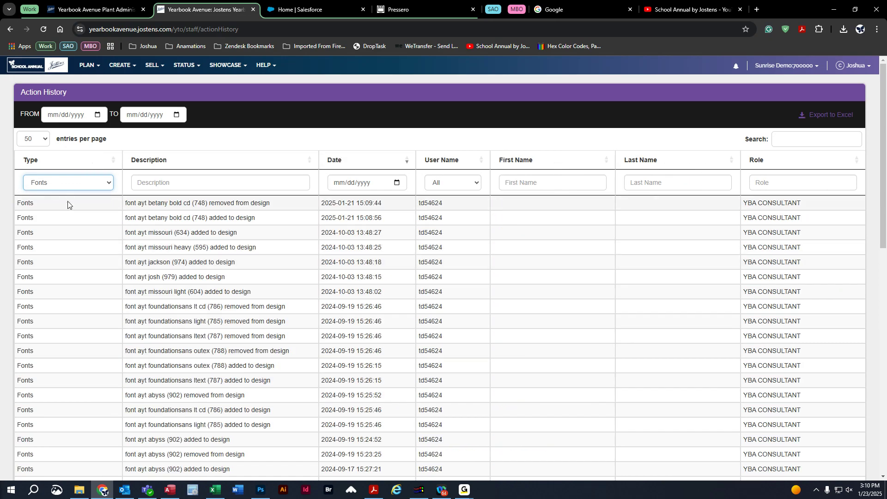
click(72, 183)
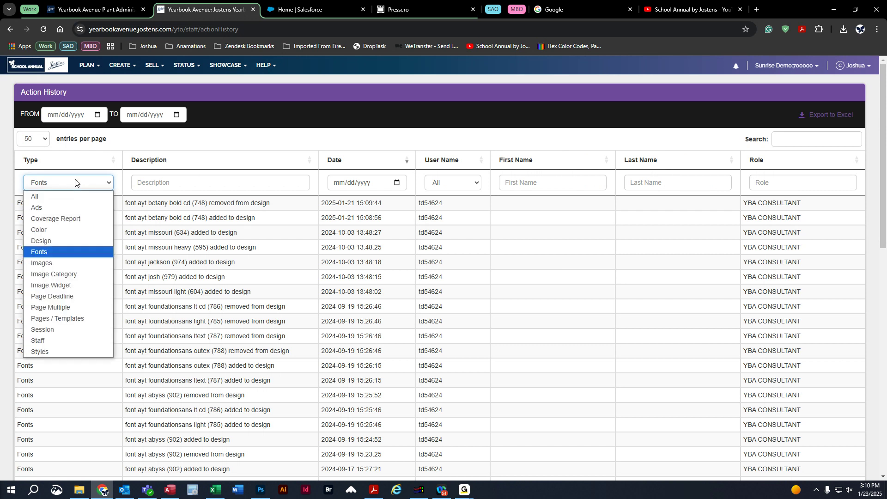
click(53, 194)
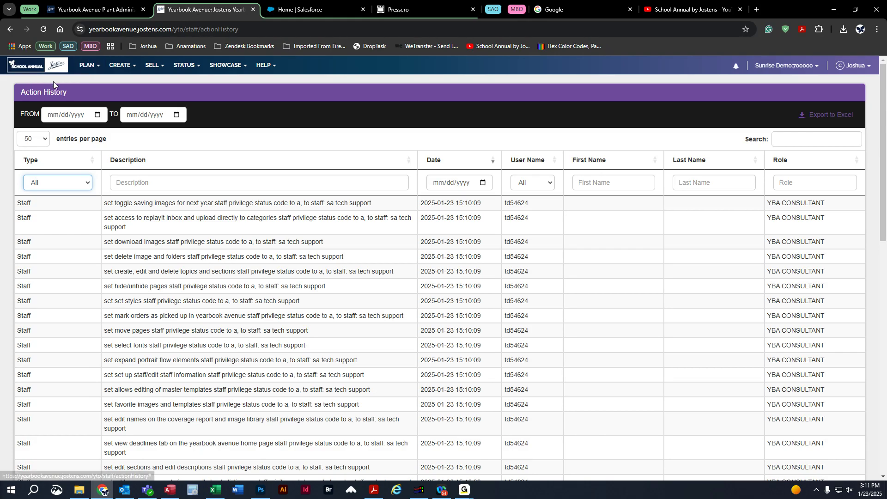
click(87, 69)
In Page Mover on the page ladder, move the 004/005 spread to a new position.
click(101, 89)
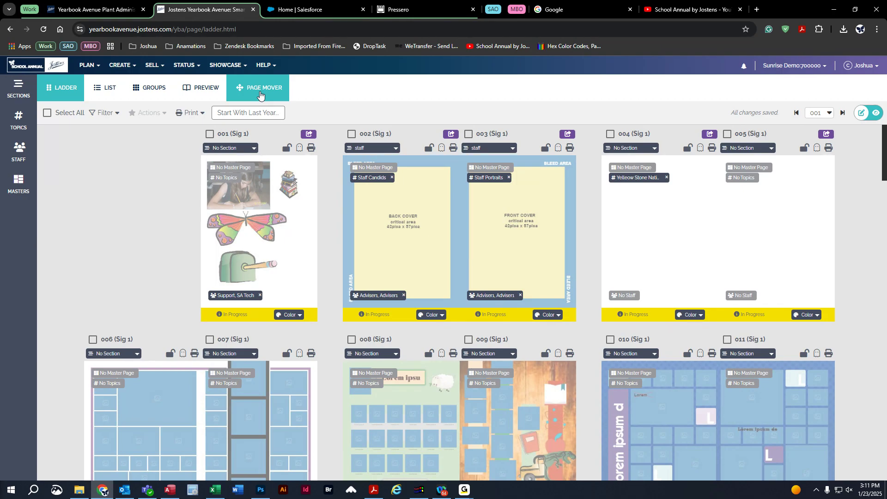
click(260, 95)
drag(299, 178, 411, 181)
click(492, 295)
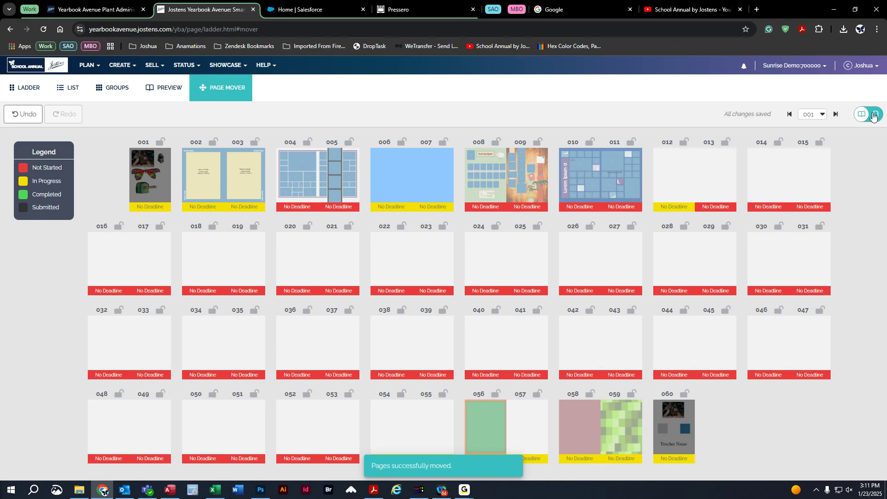
In single-page view, move page 007 past page 008 and confirm the move.
click(873, 116)
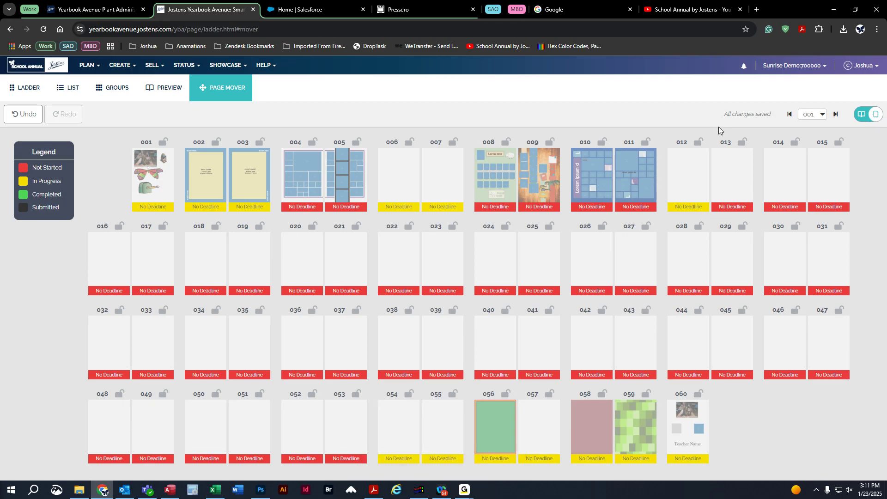
drag(458, 179, 494, 174)
click(486, 294)
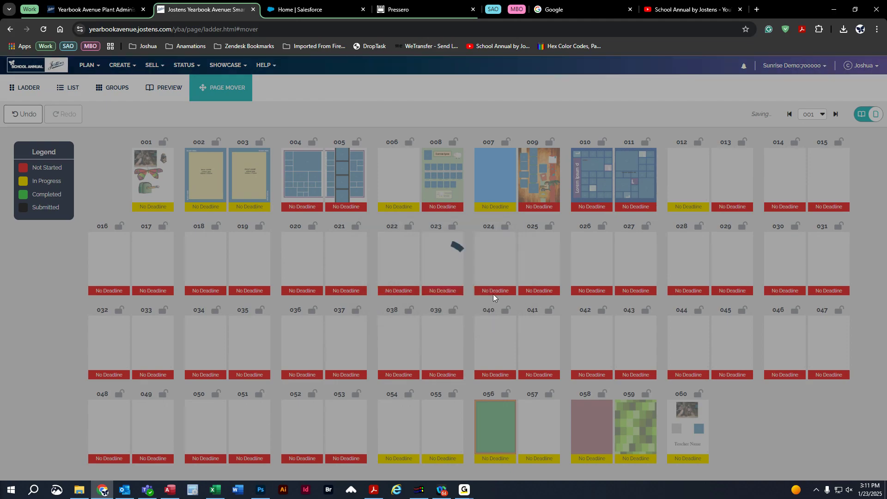
click(861, 117)
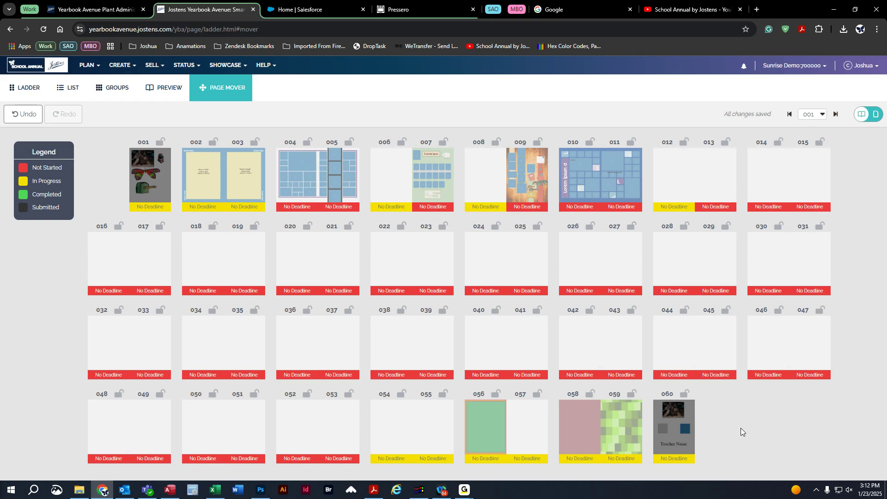
Move the last page 060 in front of page 059, then return to the ladder.
drag(673, 423, 540, 423)
click(661, 429)
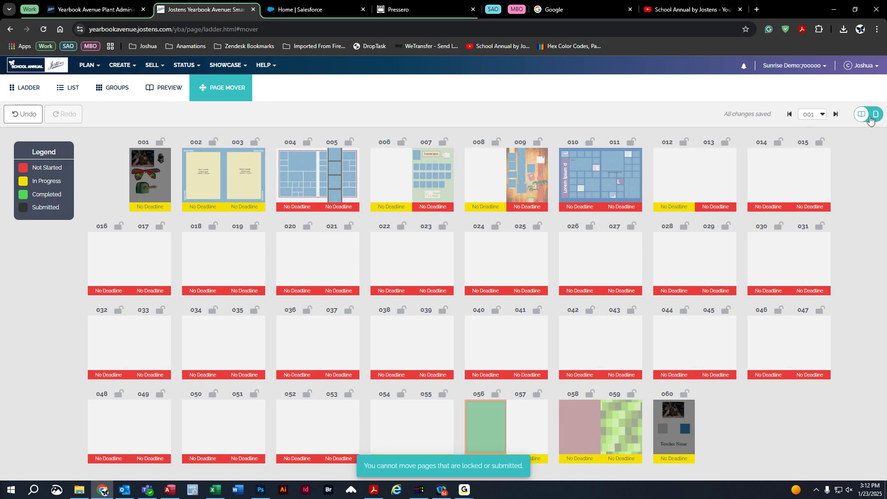
click(875, 116)
drag(691, 428, 705, 404)
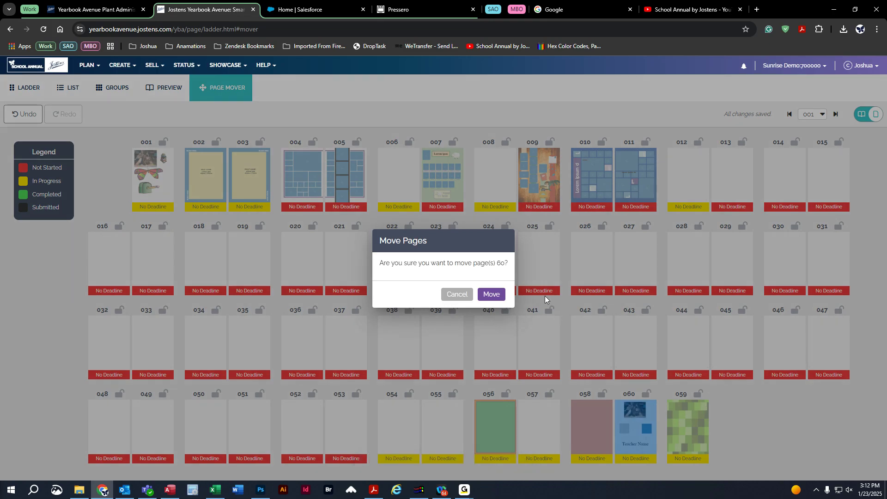
click(490, 295)
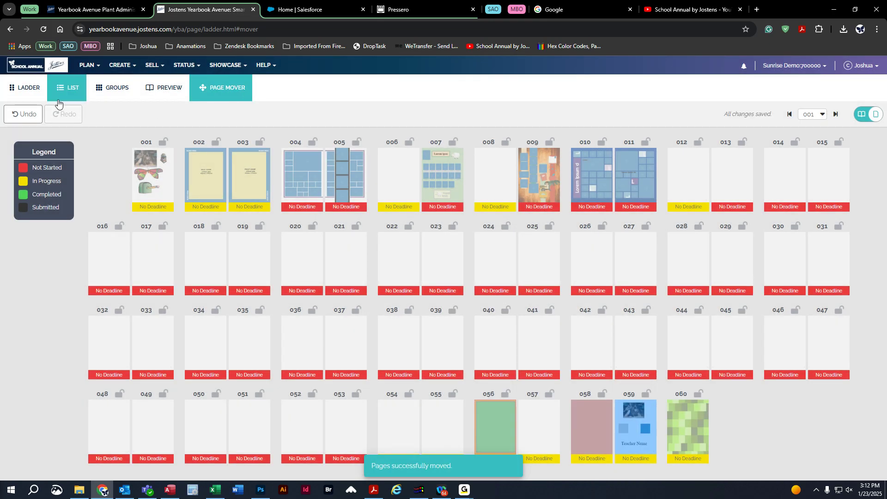
click(32, 94)
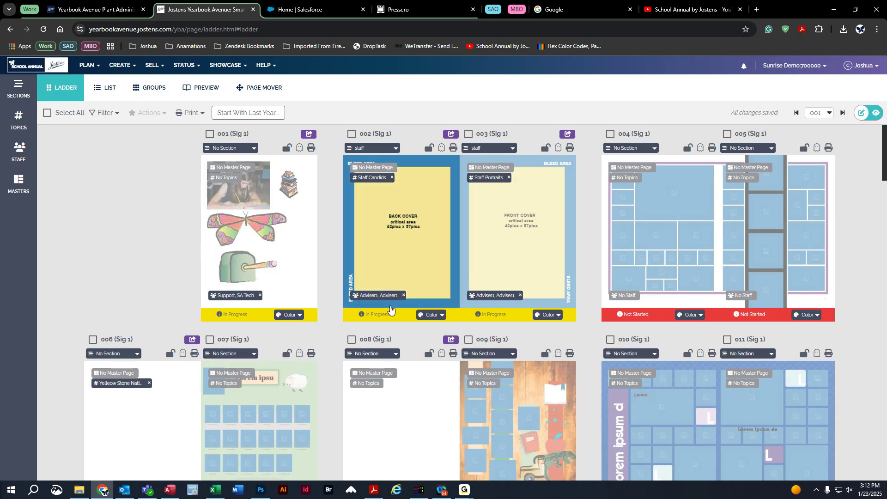
mouse_move(362, 319)
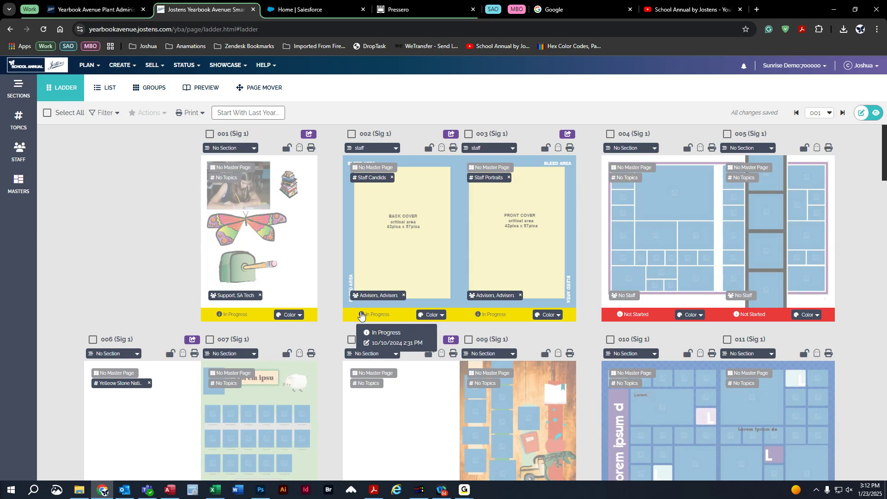
mouse_move(620, 317)
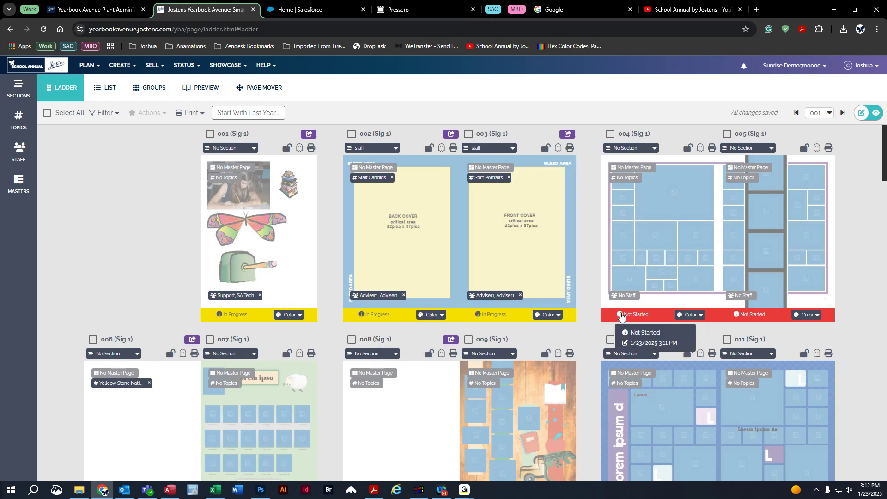
mouse_move(751, 314)
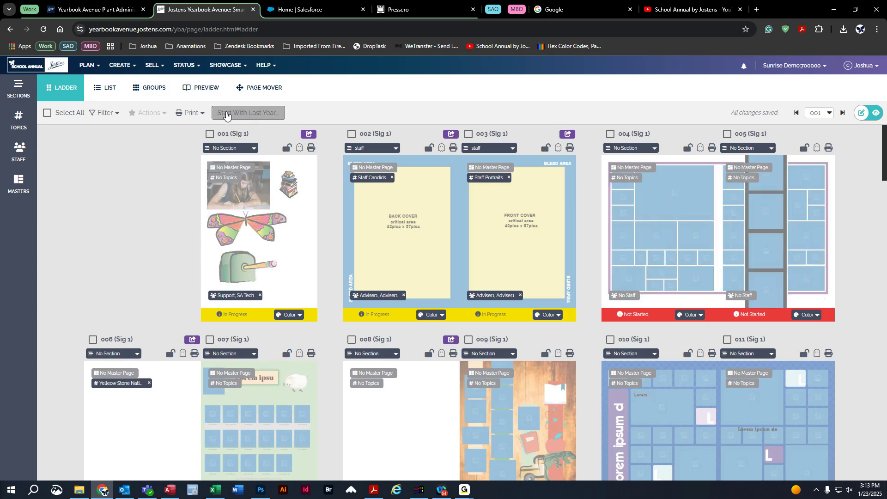
click(246, 114)
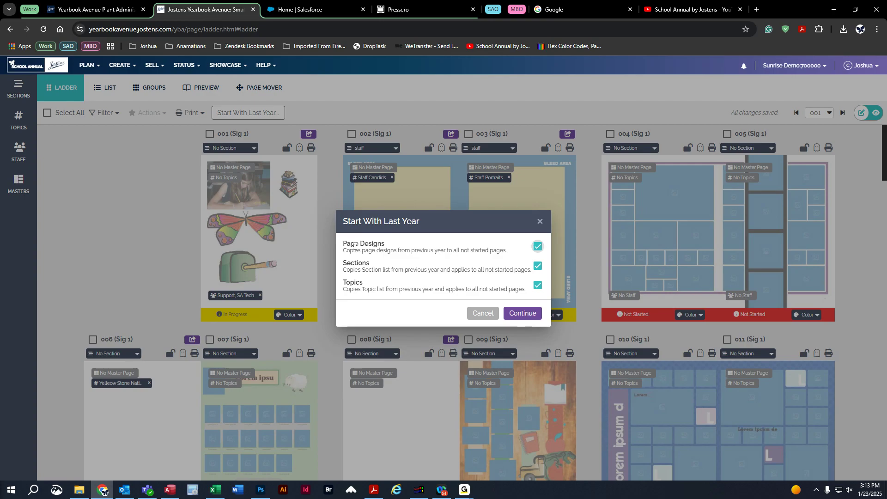
click(534, 316)
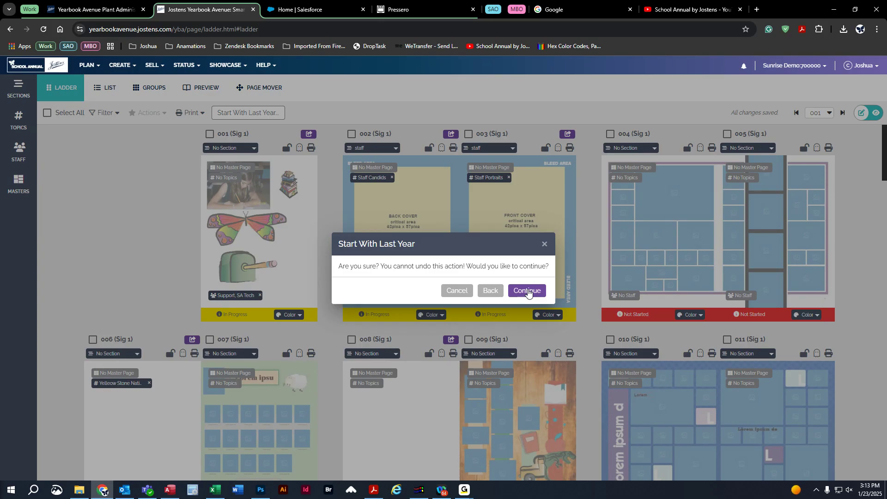
click(527, 291)
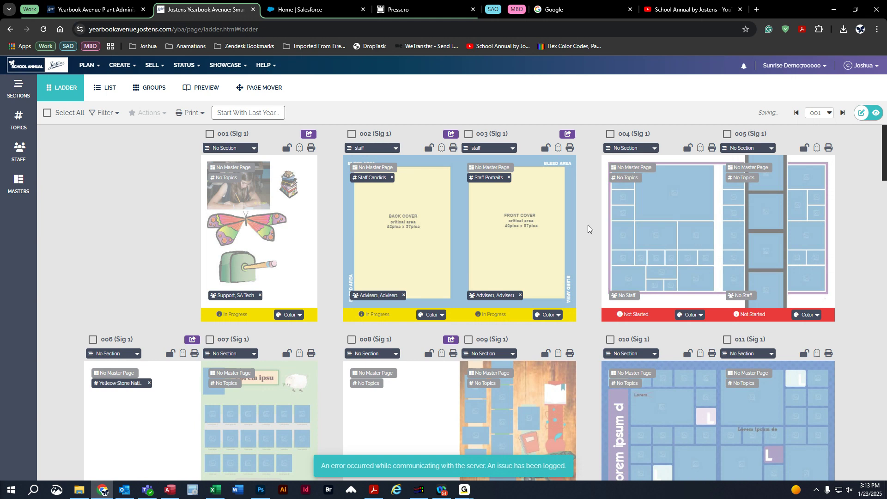
scroll(588, 213, down, 1)
scroll(588, 213, down, 4)
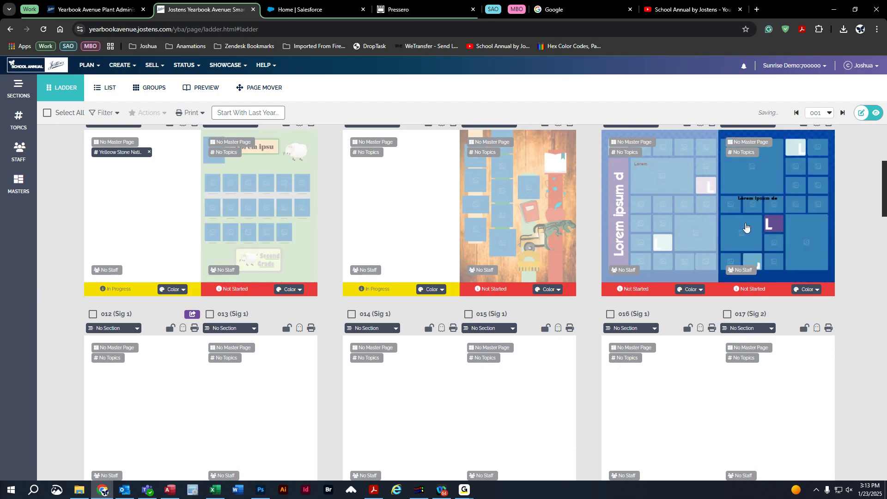
scroll(599, 322, up, 5)
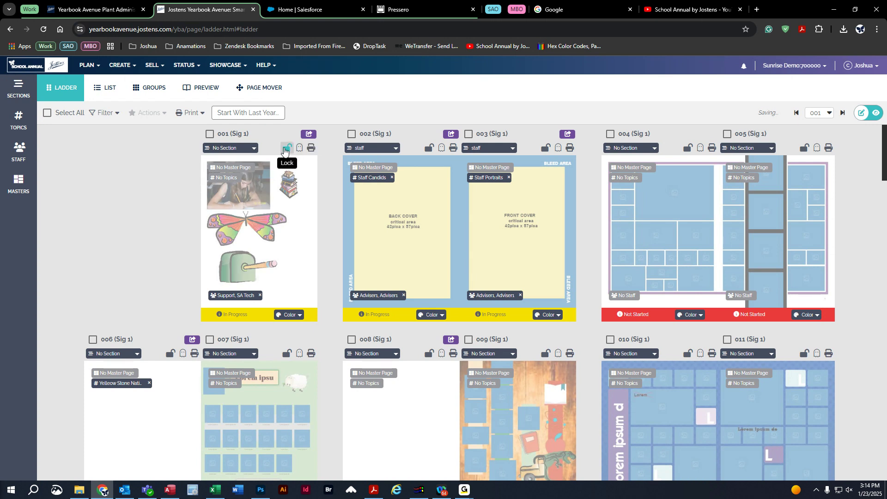
click(285, 148)
click(288, 148)
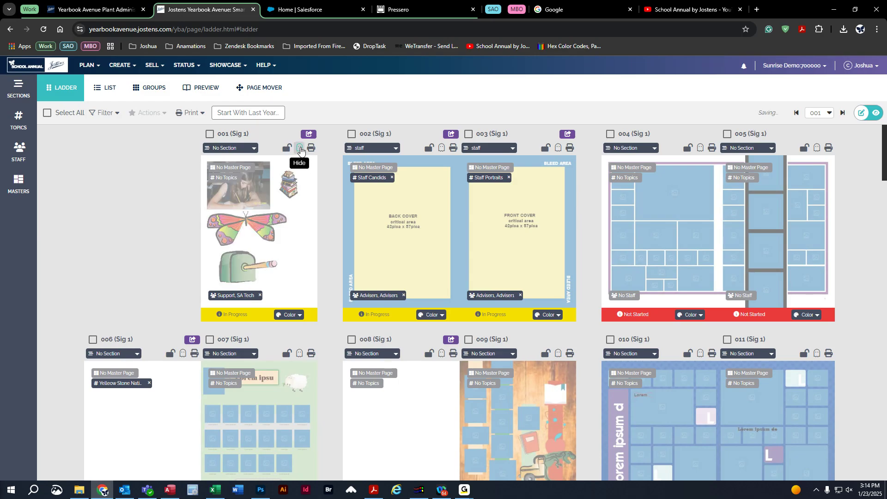
click(299, 149)
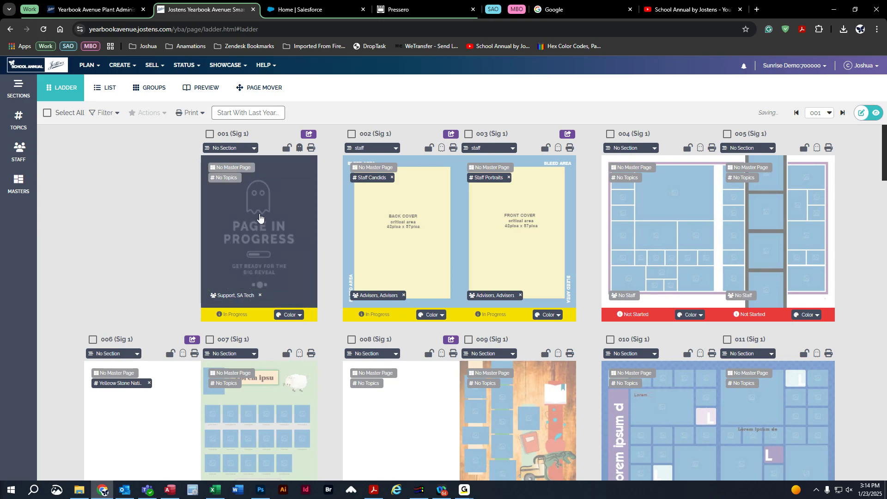
click(298, 149)
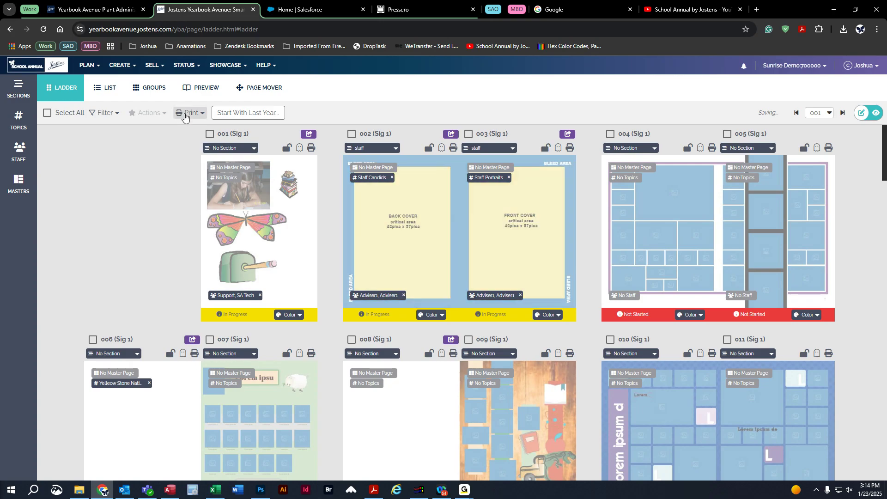
click(191, 114)
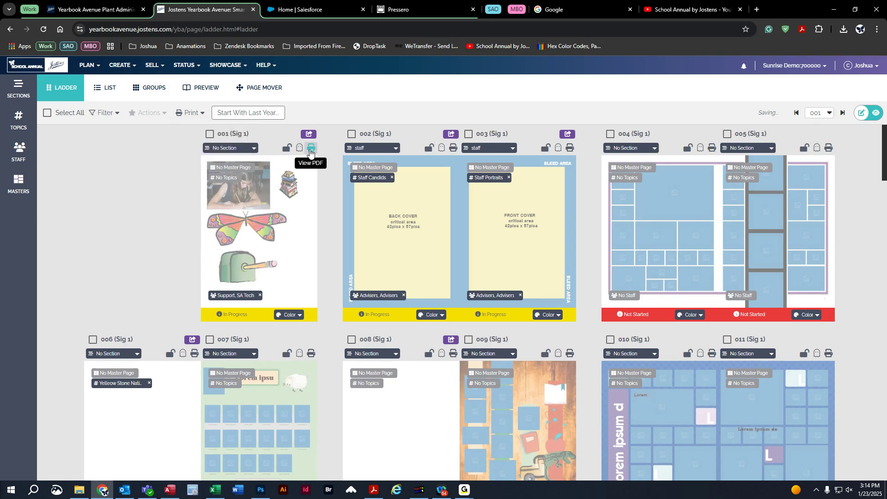
click(310, 151)
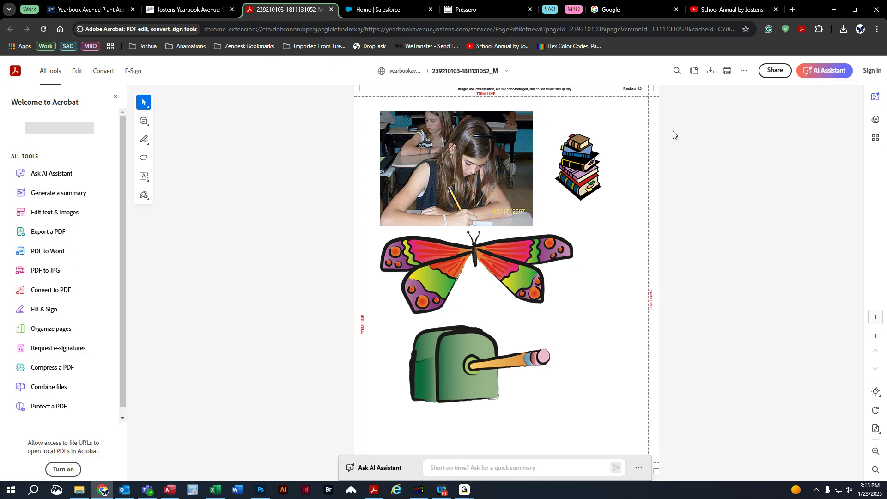
click(727, 71)
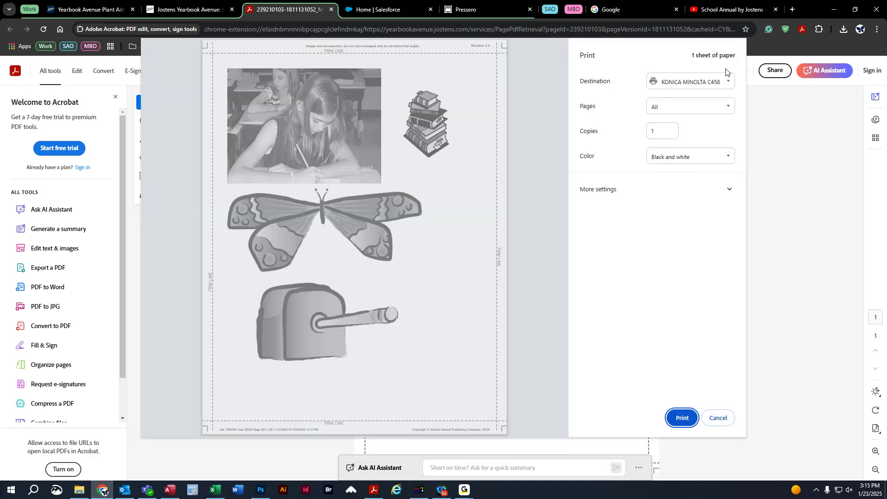
click(605, 189)
click(658, 298)
click(655, 310)
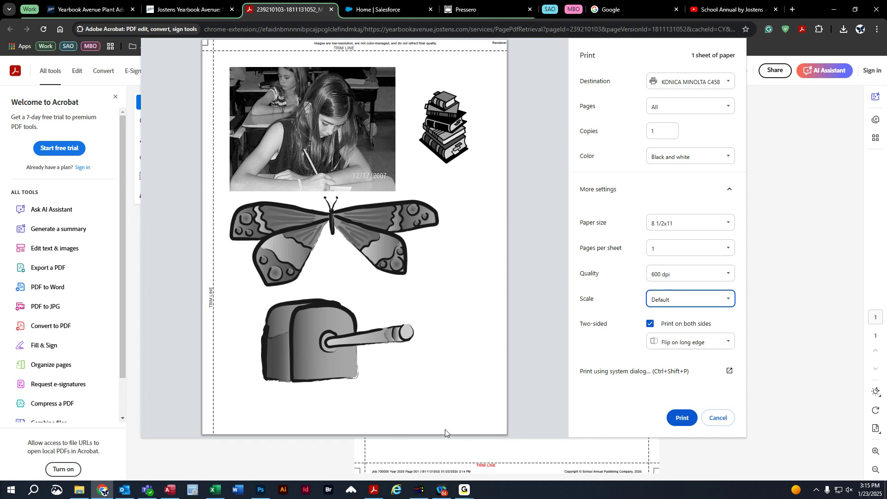
click(678, 302)
click(679, 325)
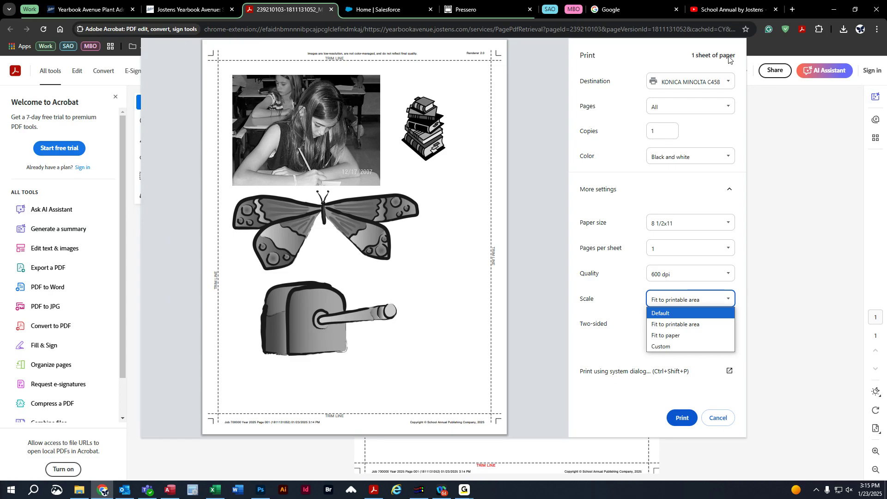
click(718, 418)
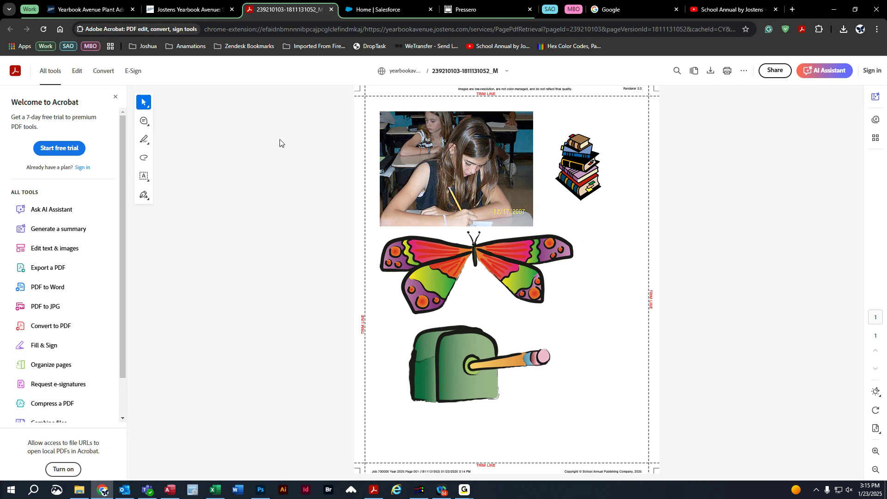
middle_click(291, 11)
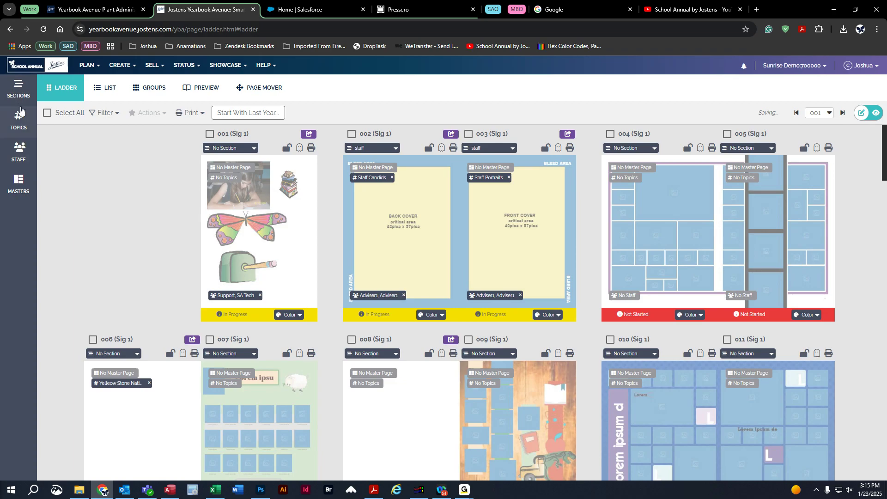
Create two new sections named '1st grade' and 'Sports'.
click(17, 91)
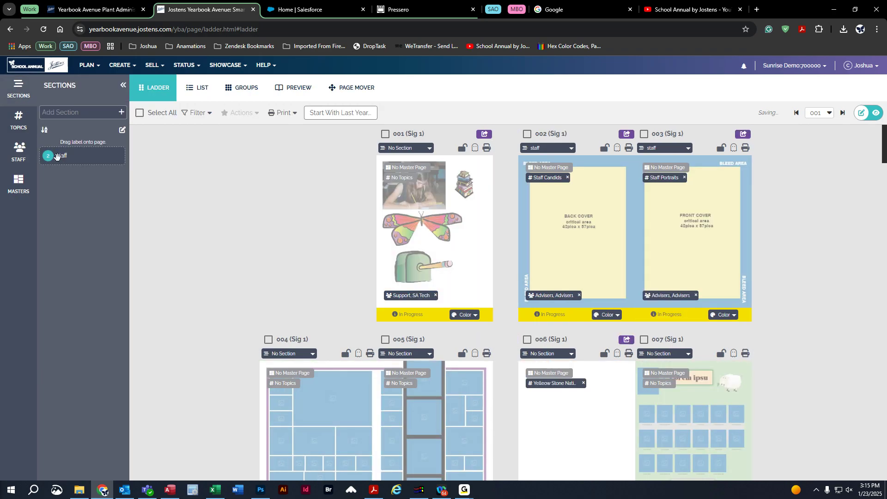
click(65, 111)
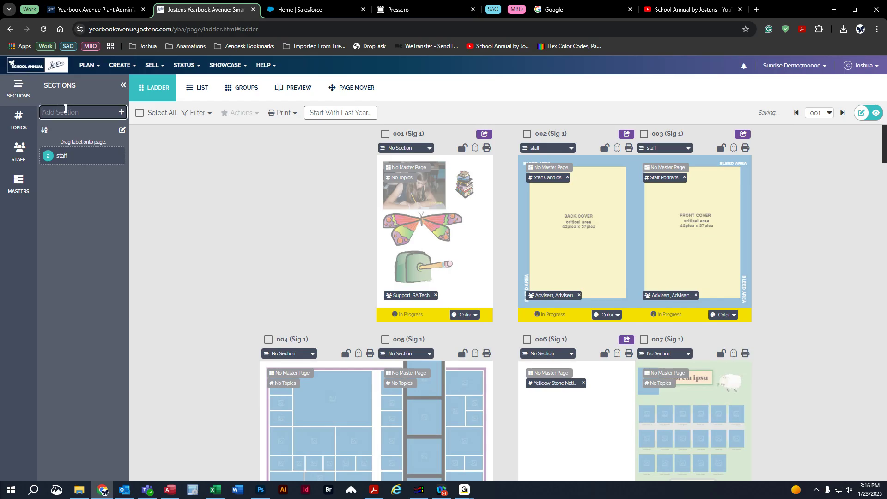
text(1St grade)
key(Return)
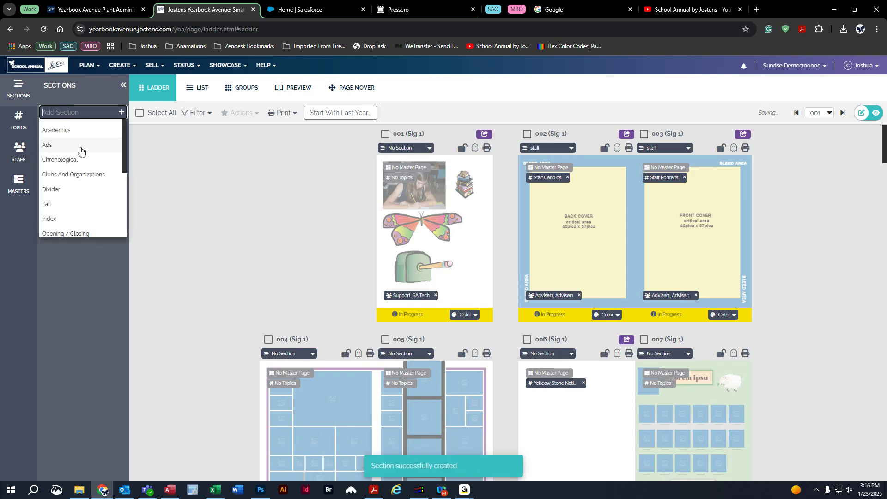
scroll(81, 153, down, 5)
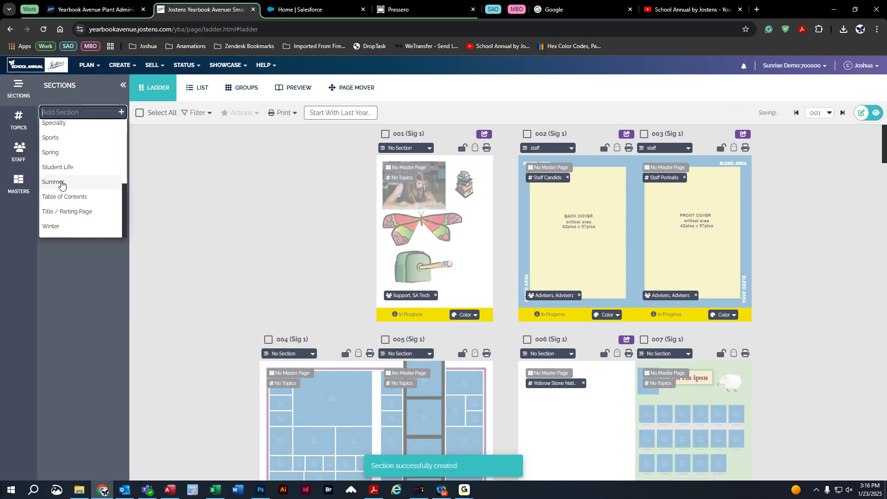
click(63, 137)
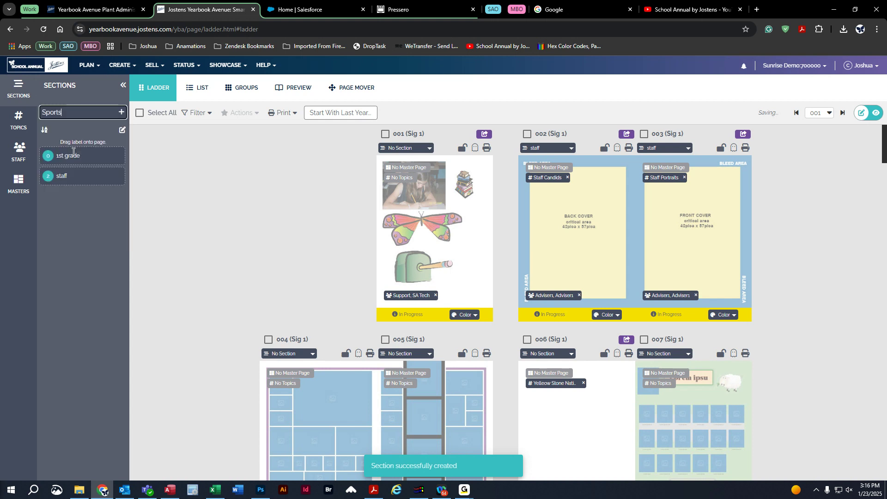
click(122, 114)
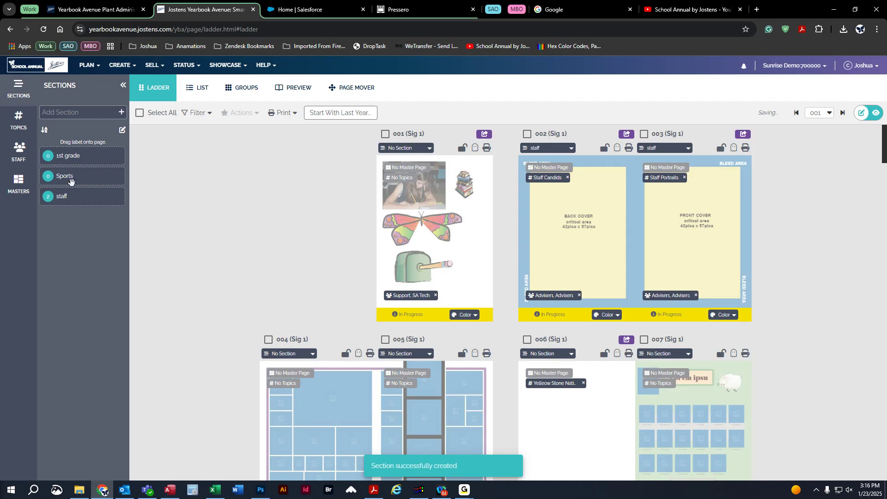
Assign '1st grade' to spread 004–005 and 'Sports' to page 006.
drag(68, 154, 377, 413)
scroll(324, 285, down, 1)
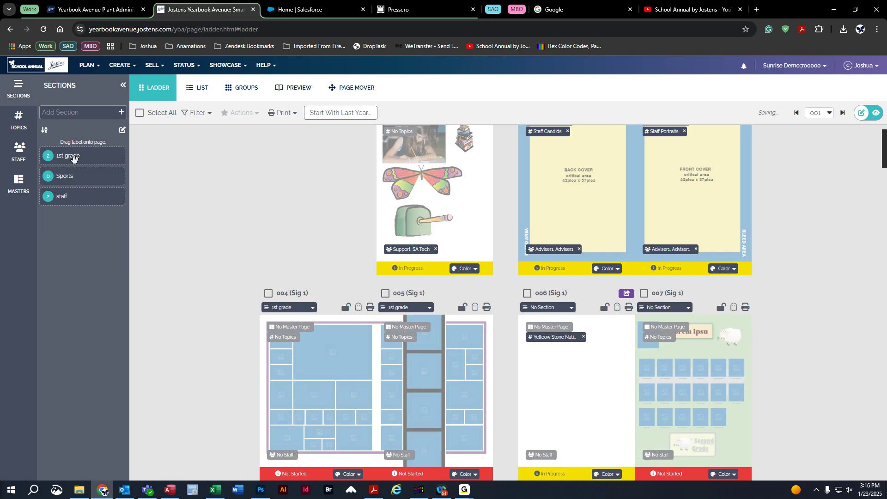
drag(67, 176, 547, 365)
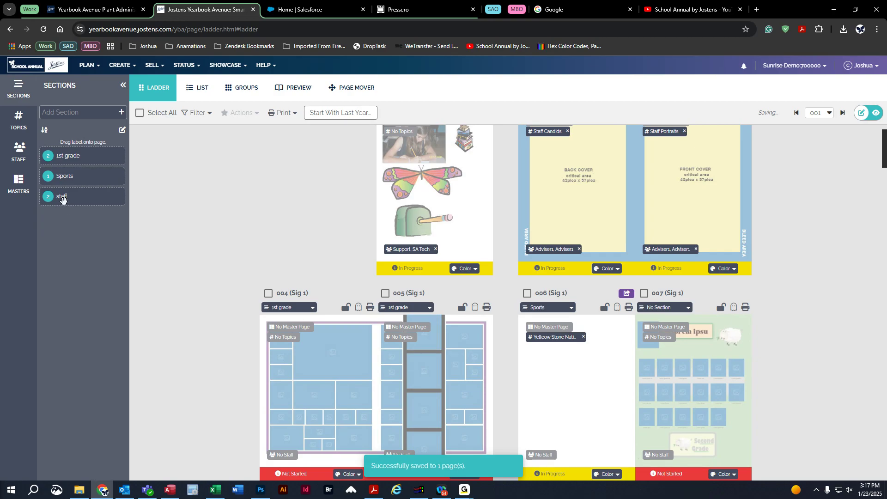
scroll(152, 292, up, 1)
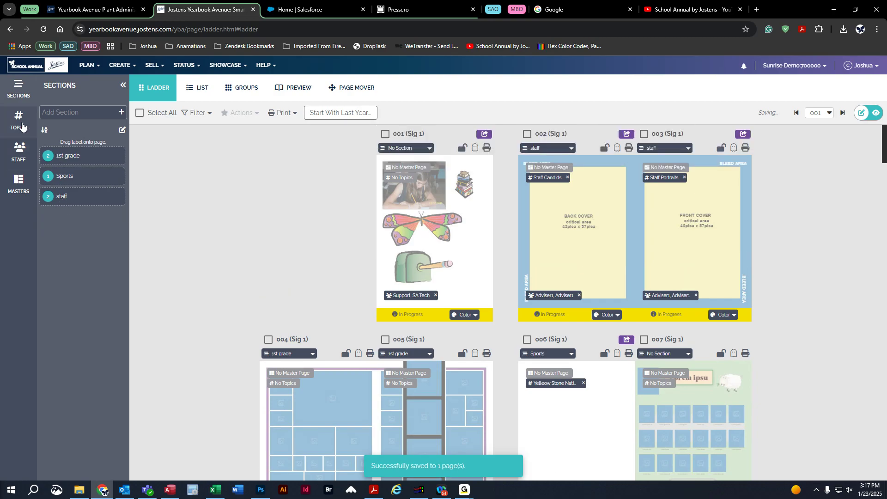
Add the Art Classes topic from the Academics smart topics.
click(19, 121)
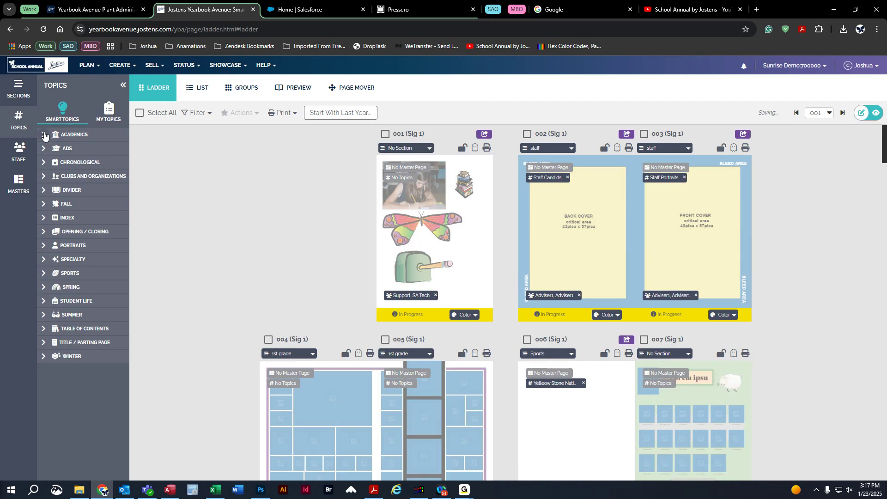
click(44, 136)
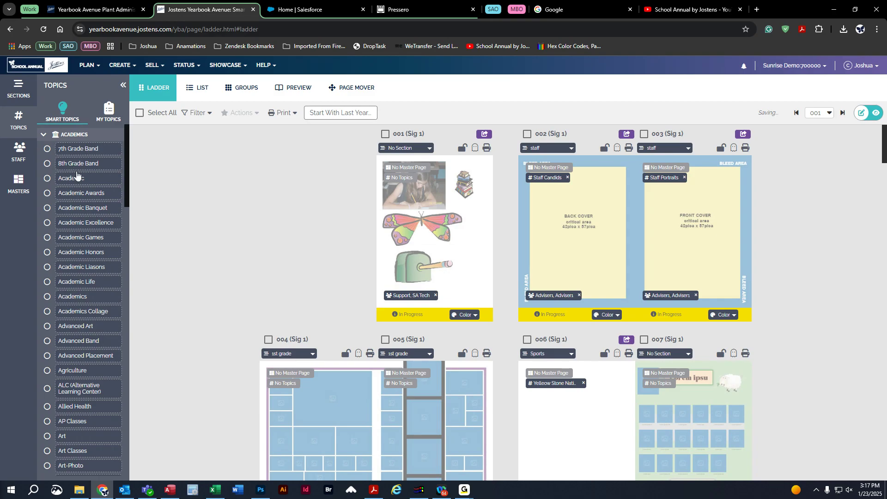
scroll(85, 269, down, 4)
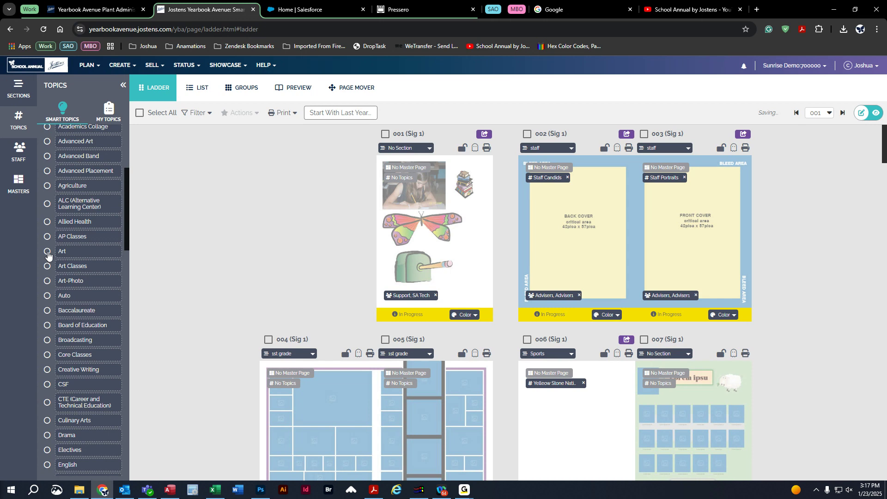
click(48, 266)
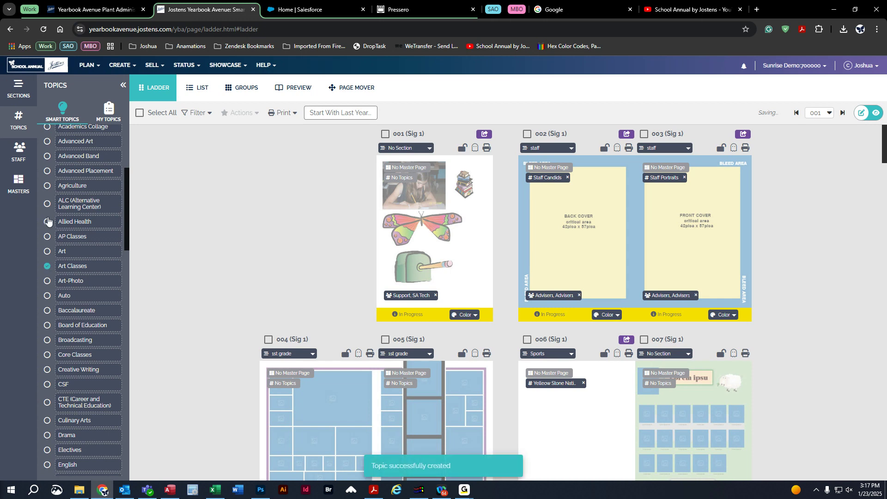
scroll(50, 144, up, 5)
click(44, 136)
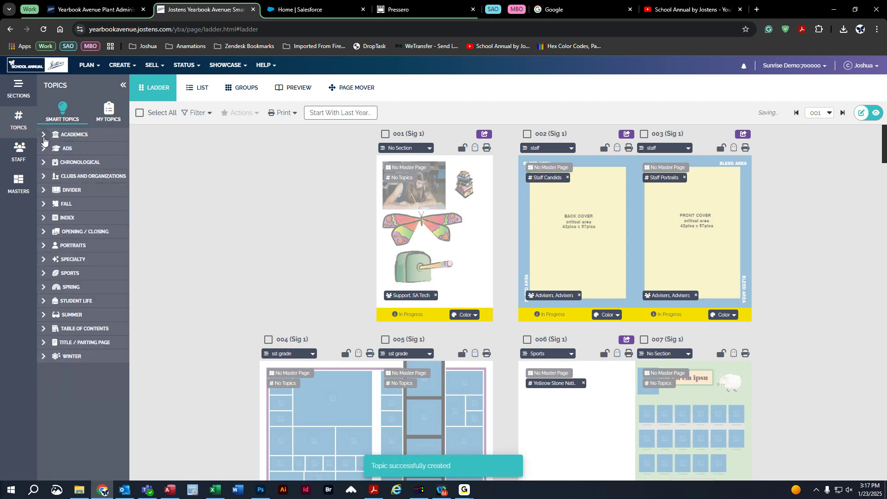
Add the Boys Hockey and Curling topics from the Sports smart topics.
click(43, 273)
scroll(46, 323, down, 10)
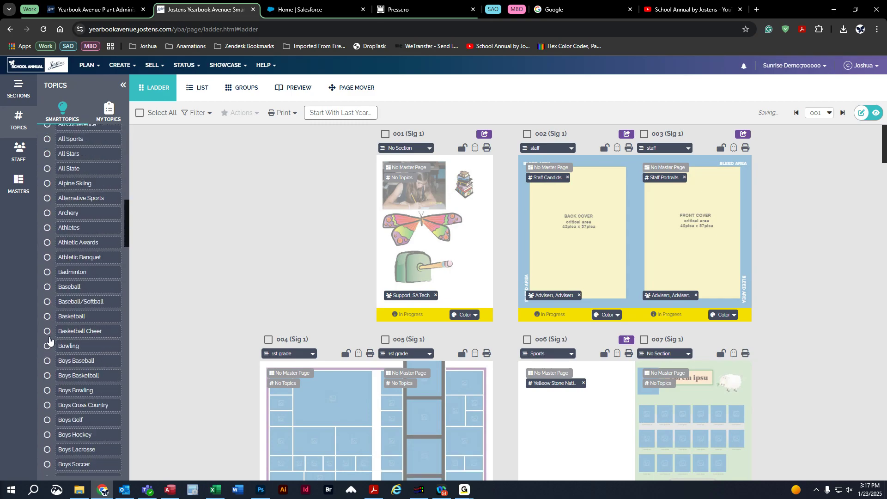
scroll(49, 341, down, 3)
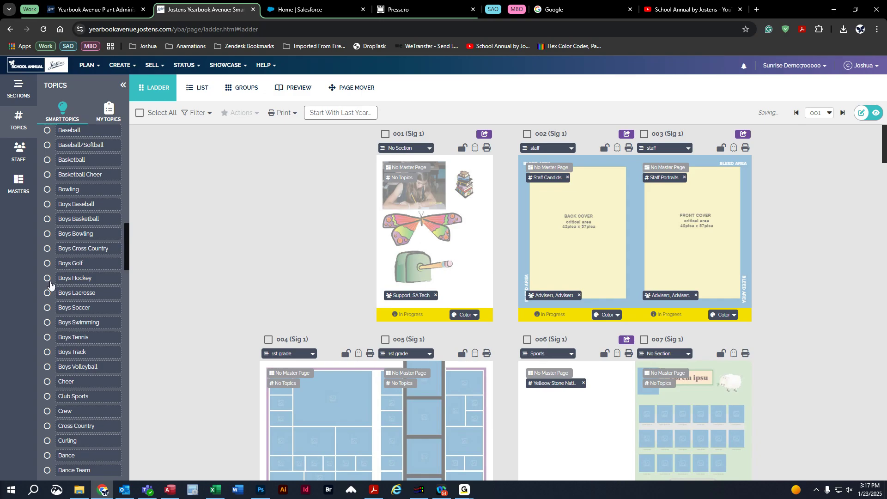
click(47, 278)
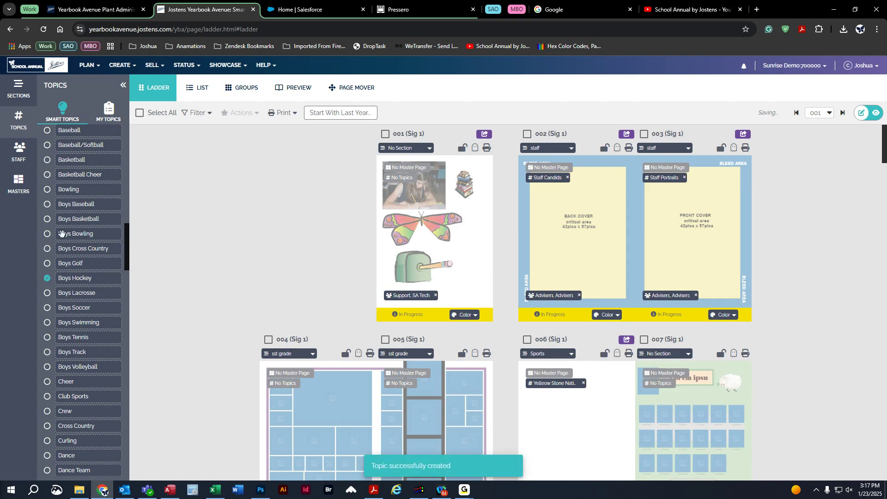
scroll(69, 382, down, 4)
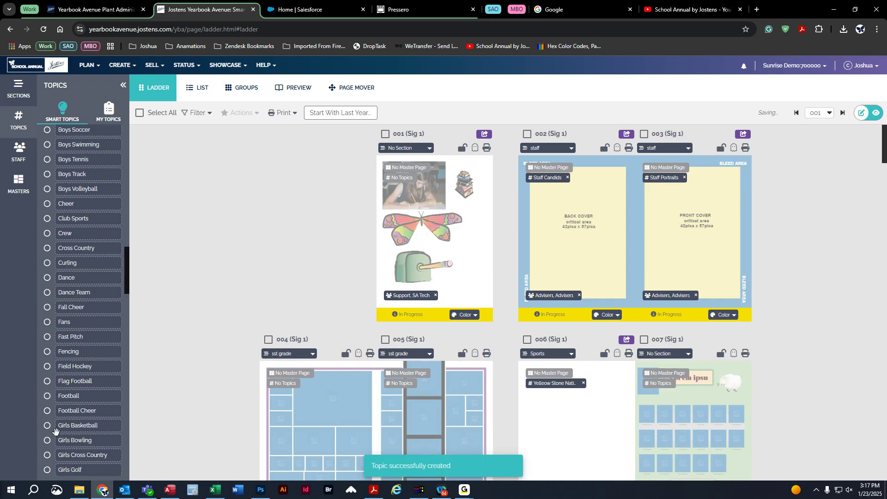
click(47, 256)
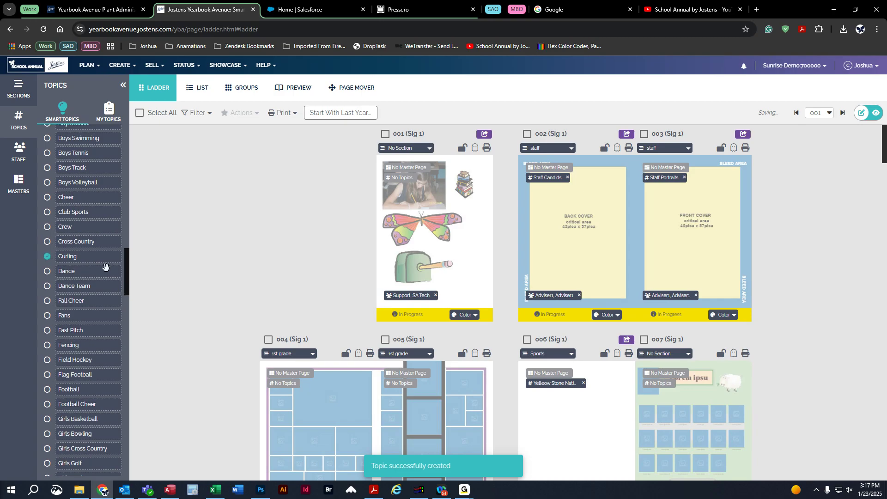
scroll(83, 277, up, 12)
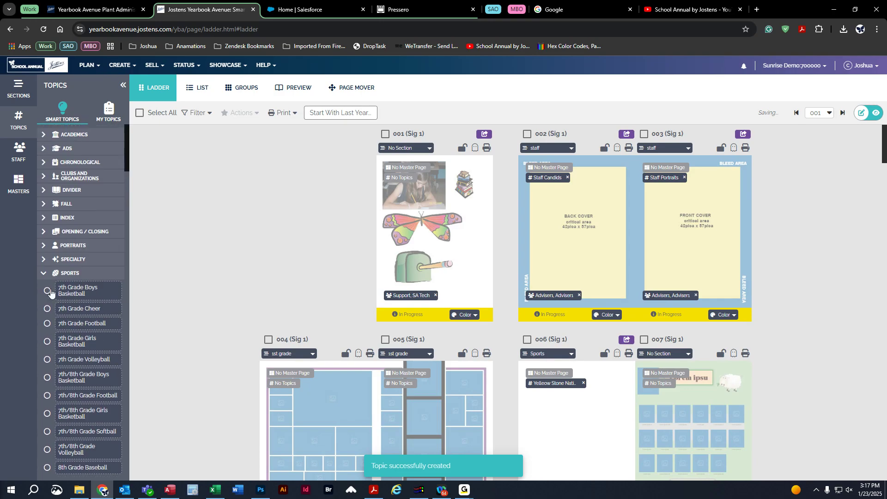
Tag page 006 with the Curling topic from My Topics.
click(43, 273)
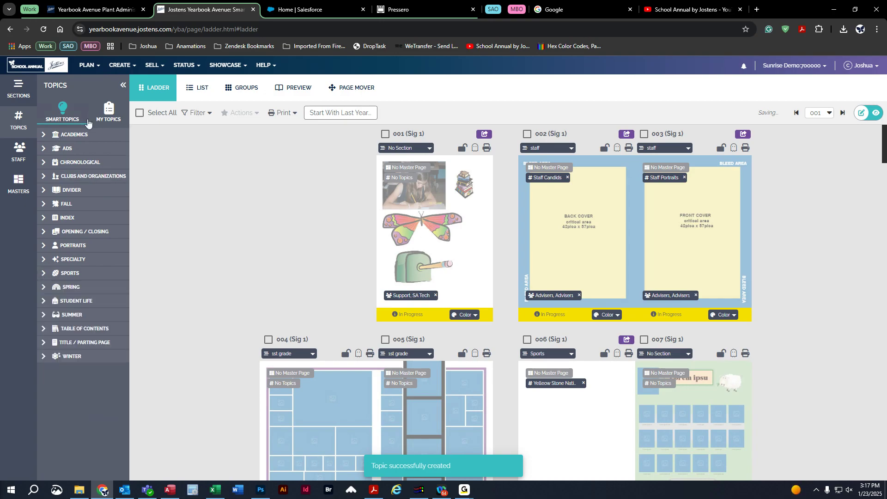
click(108, 113)
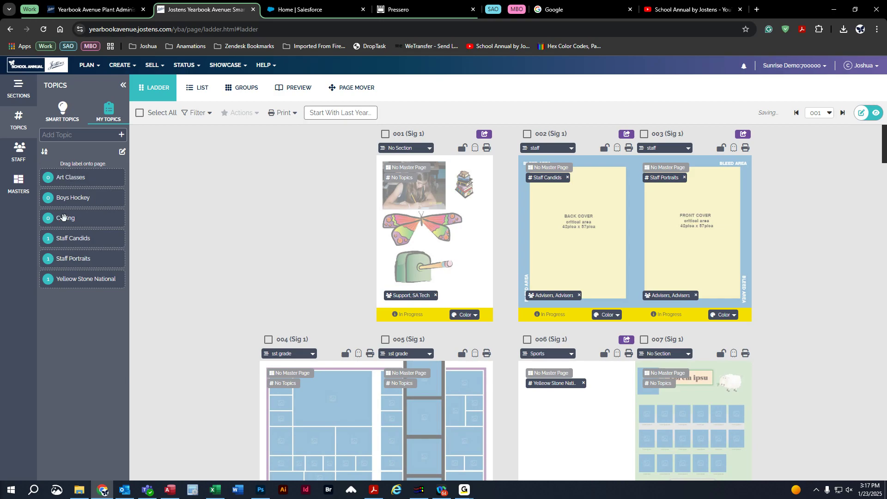
drag(65, 217, 566, 408)
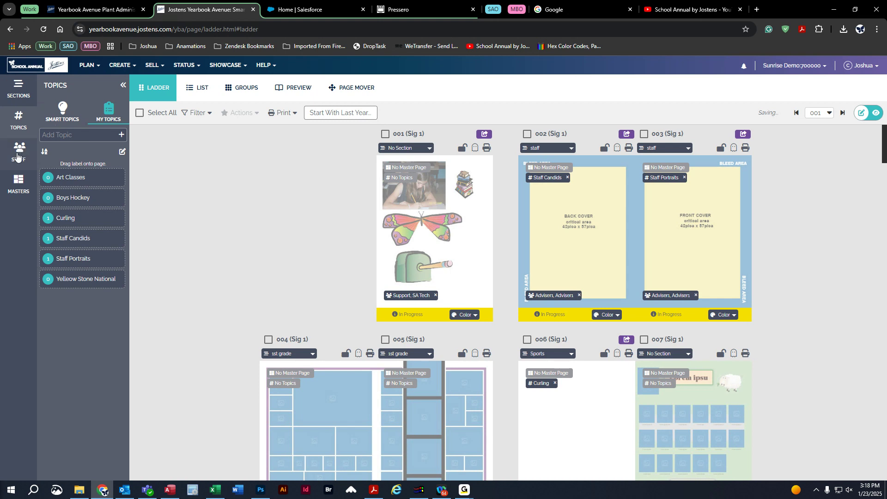
Assign a test staff member to page 004 from the Staff list.
click(17, 156)
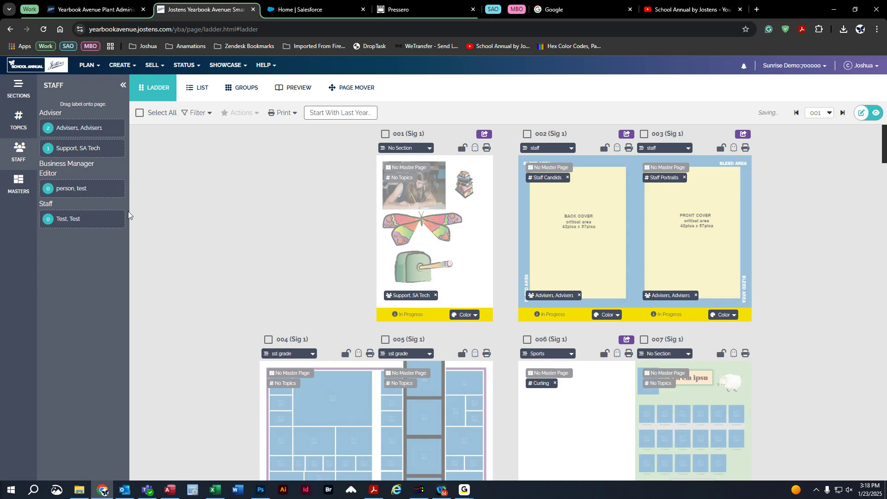
scroll(242, 293, down, 2)
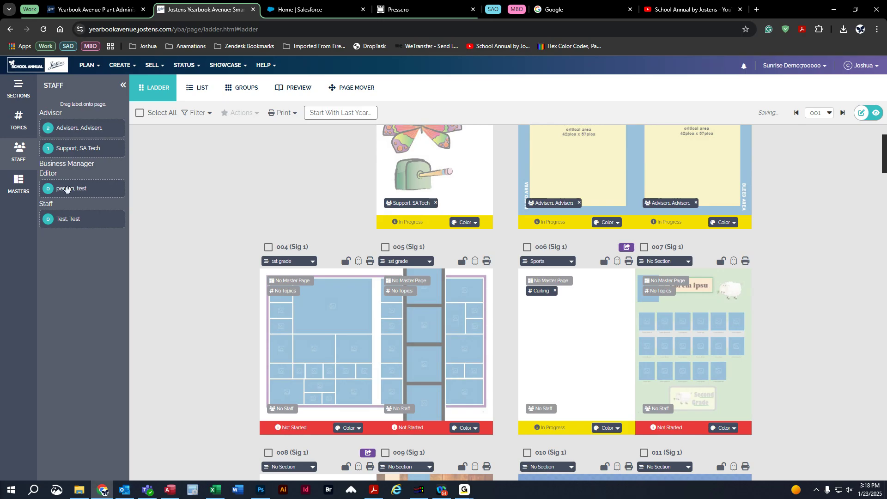
drag(66, 188, 325, 311)
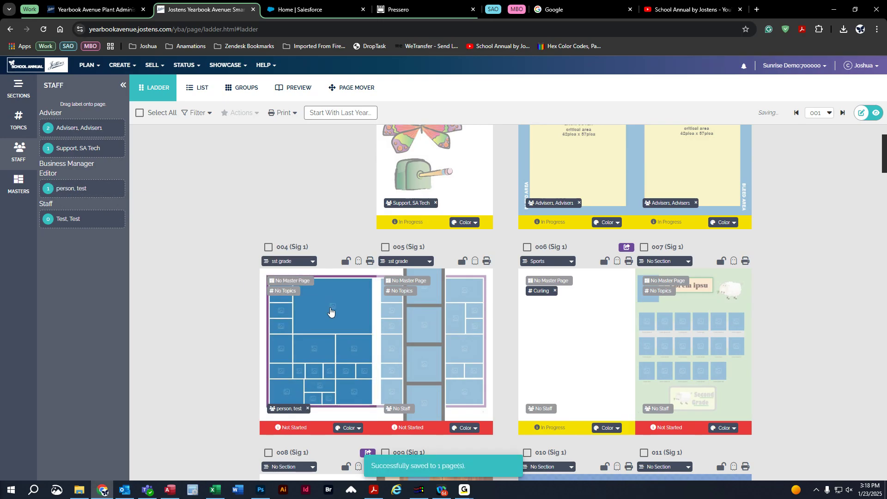
Remove the wrongly assigned staff member from page 005 and assign the other test staff member instead.
drag(64, 187, 353, 328)
drag(383, 327, 381, 324)
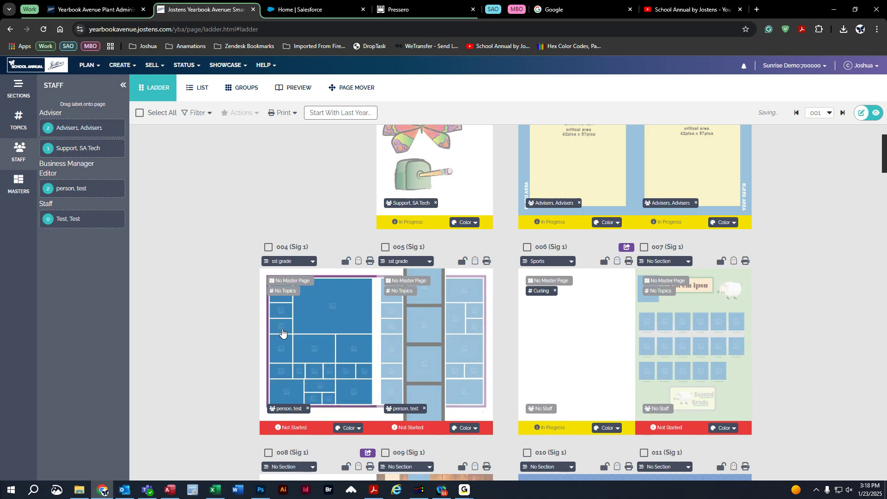
click(424, 408)
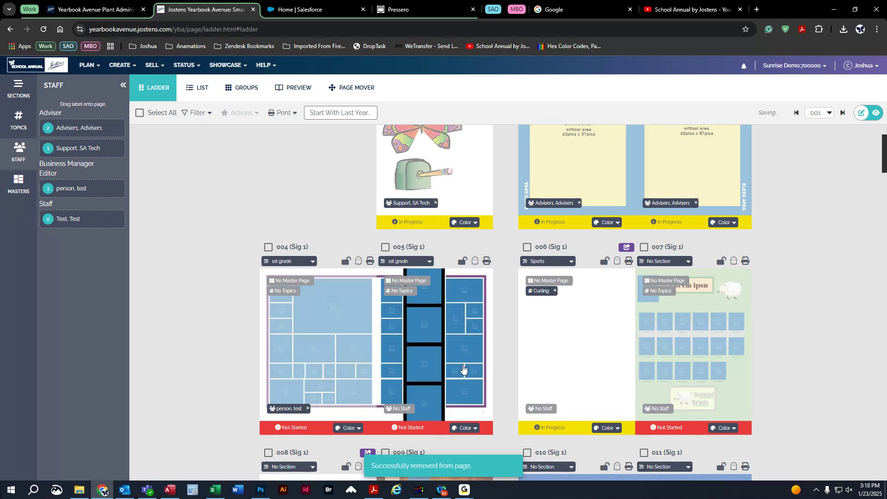
drag(74, 220, 418, 350)
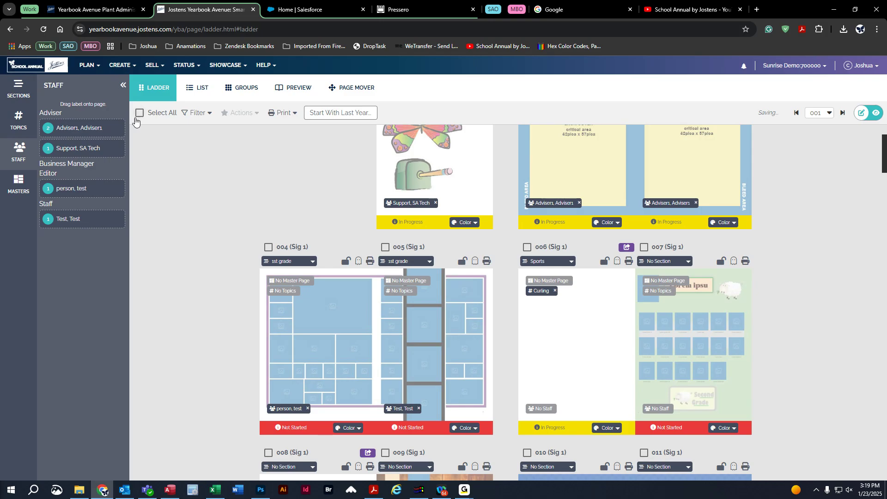
click(117, 66)
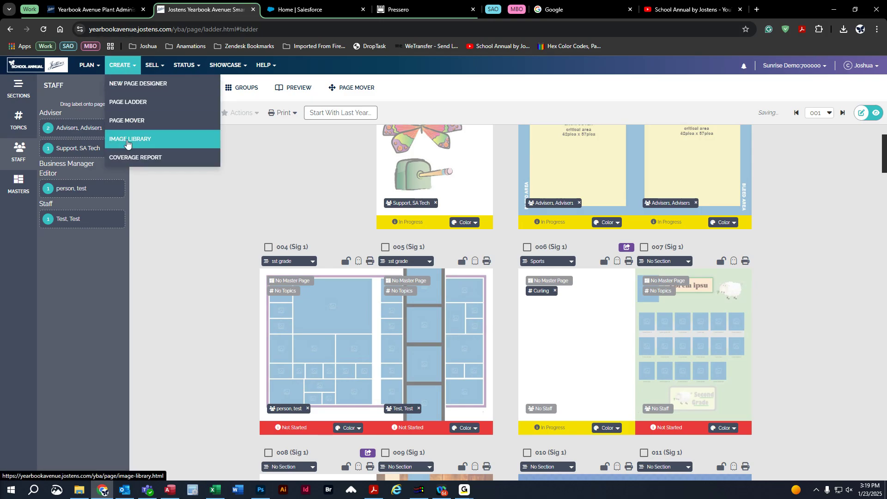
Open the Image Library, expand Activities and Portraits, and view the Portraits Staff folder.
click(127, 141)
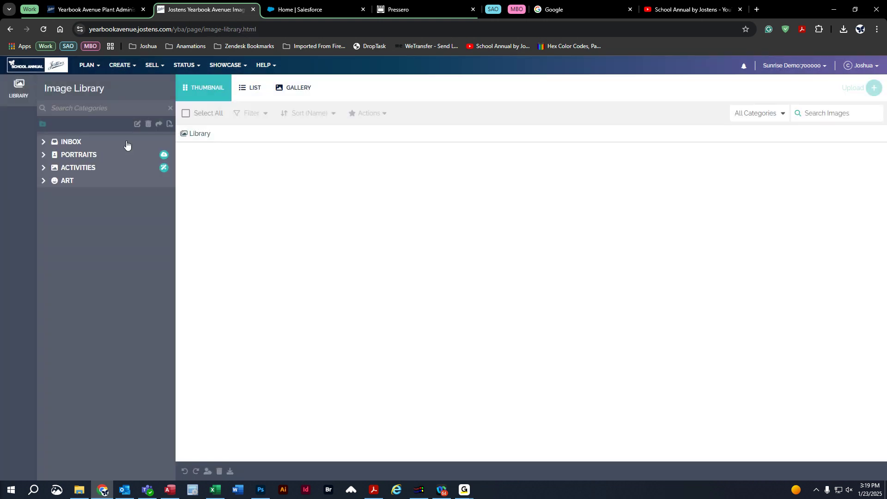
click(43, 143)
click(43, 143)
click(43, 167)
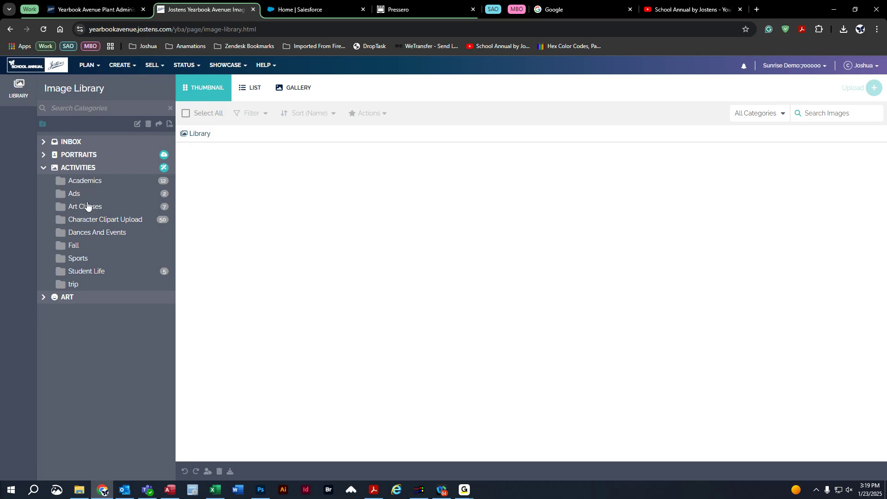
click(43, 155)
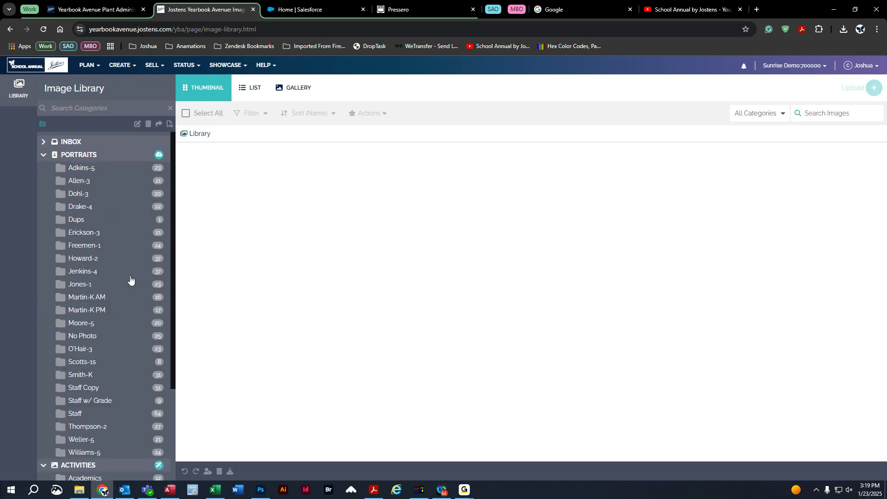
click(85, 411)
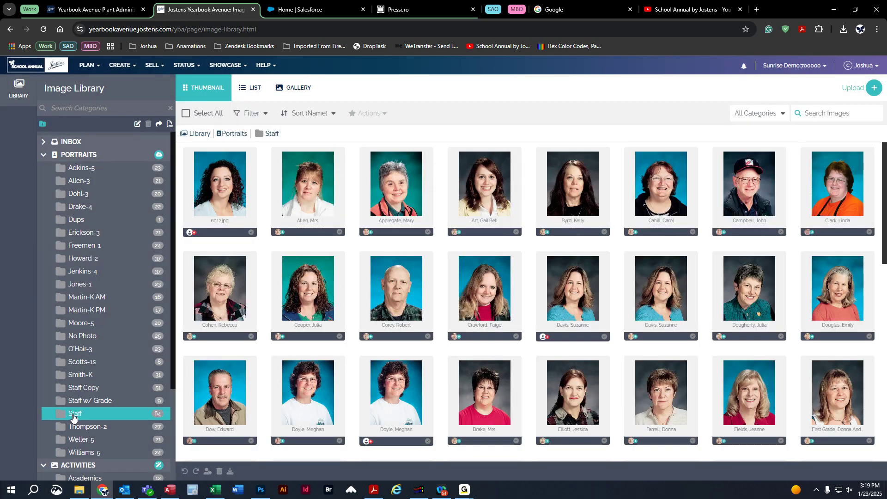
Toggle 2026 image saving for the Staff folder on and then off again.
right_click(158, 127)
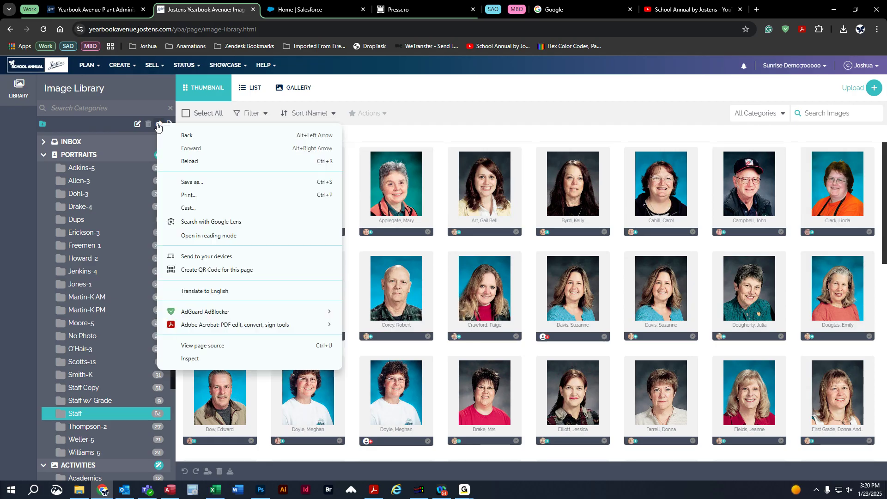
click(154, 121)
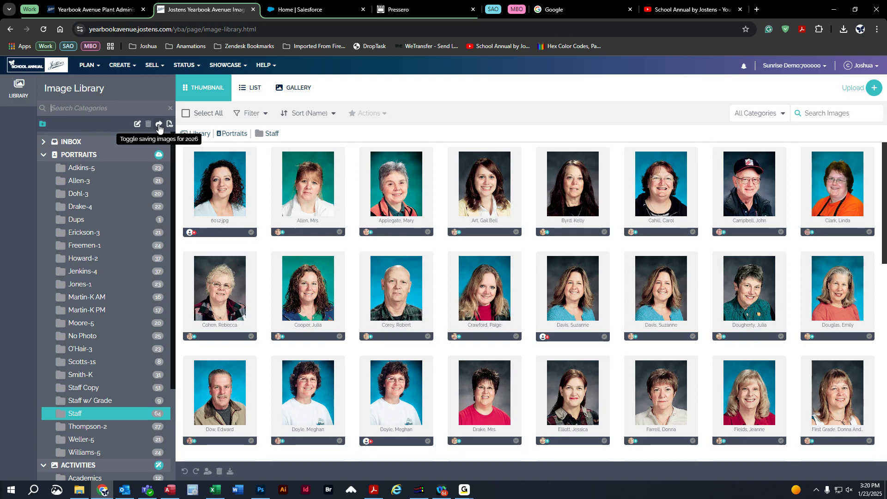
click(159, 127)
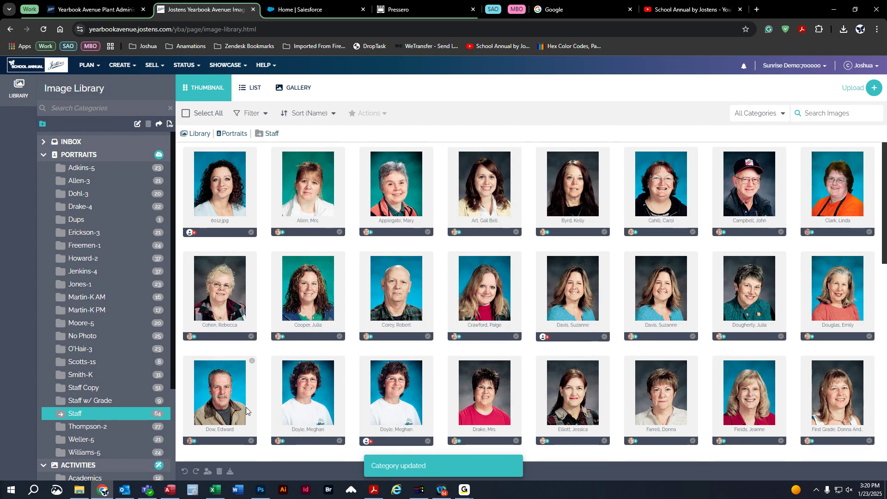
click(159, 123)
Collapse Portraits and Activities and expand Inbox to list its subfolders.
click(42, 157)
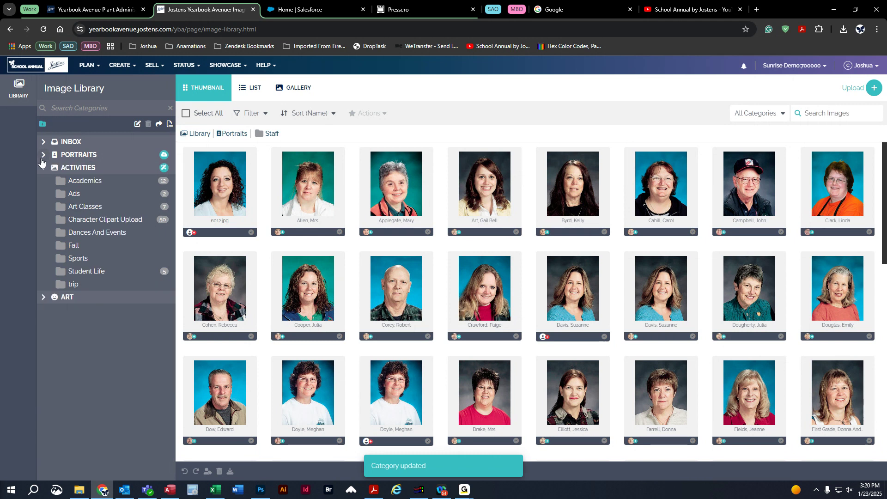
click(44, 168)
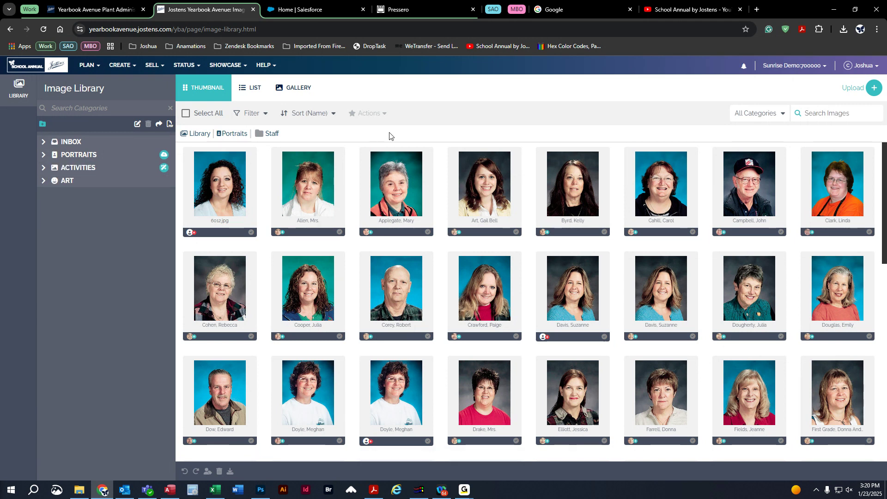
click(44, 143)
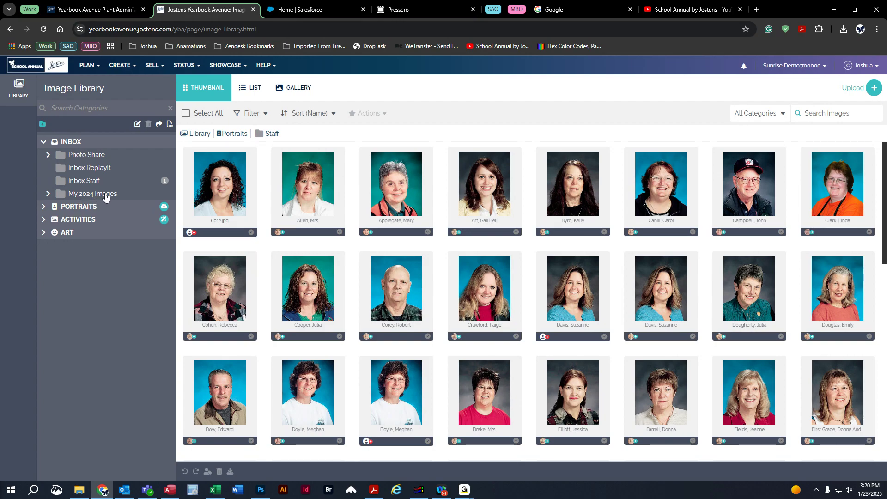
Expand My 2024 Images, browse its subfolders, and view the 41 portraits in Staff.
click(48, 196)
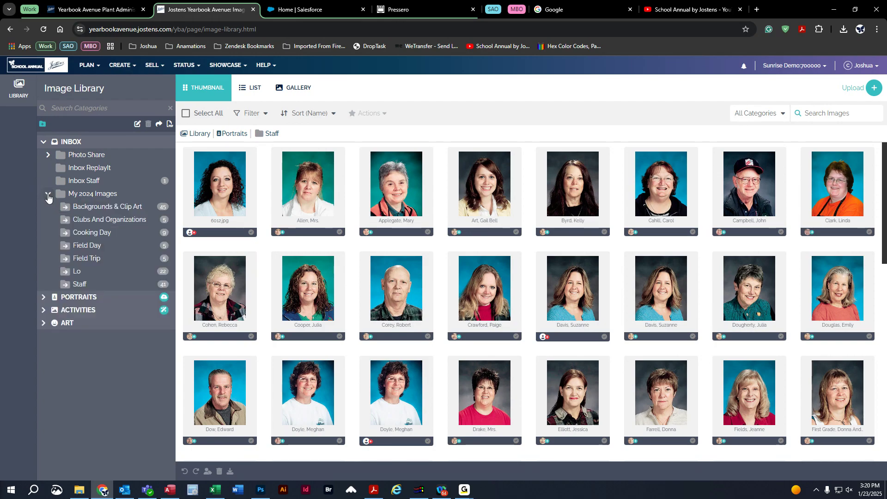
click(107, 206)
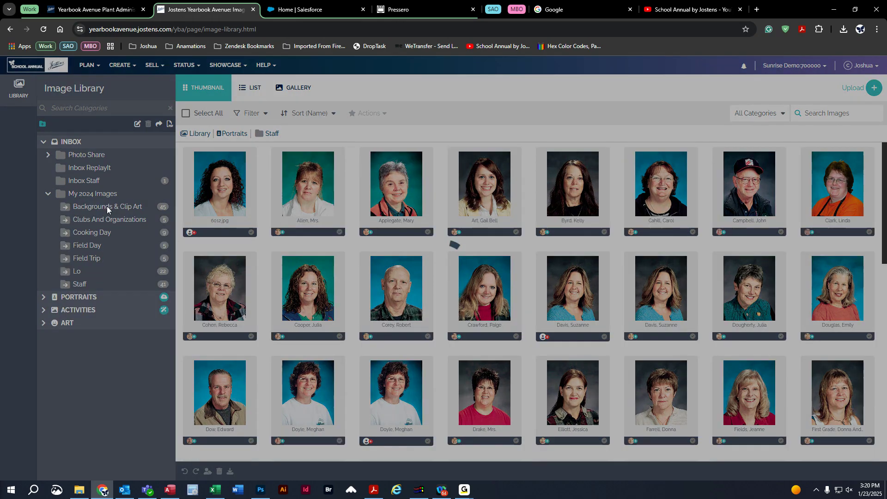
click(115, 219)
click(118, 235)
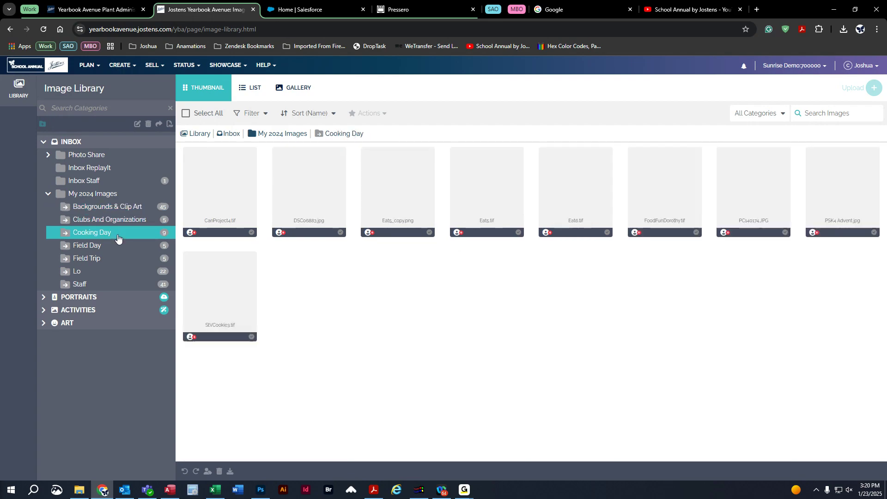
click(105, 245)
click(109, 259)
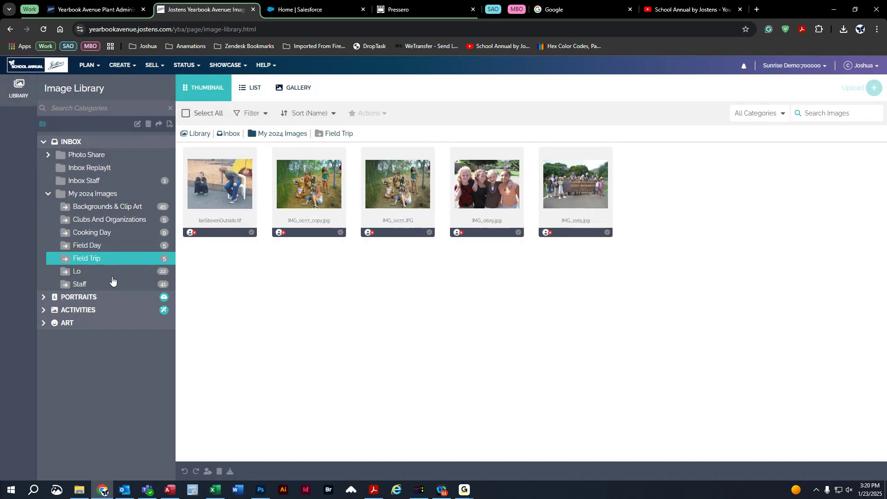
click(112, 273)
click(112, 285)
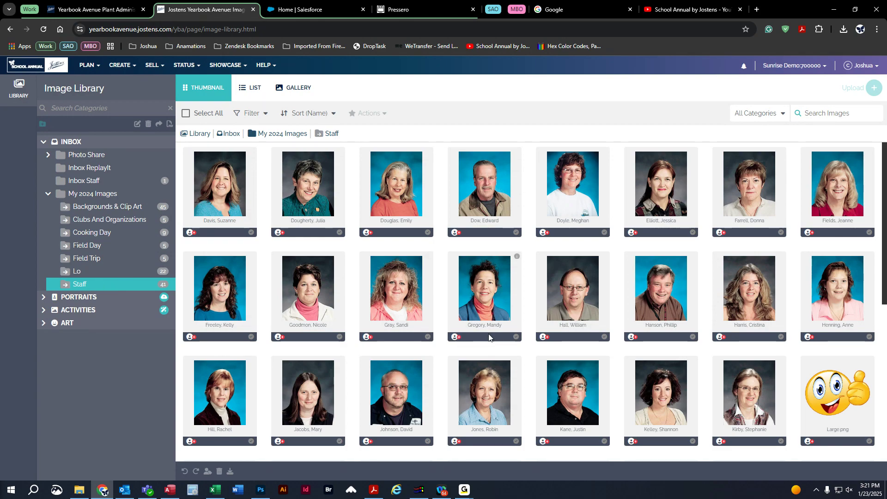
scroll(608, 248, down, 6)
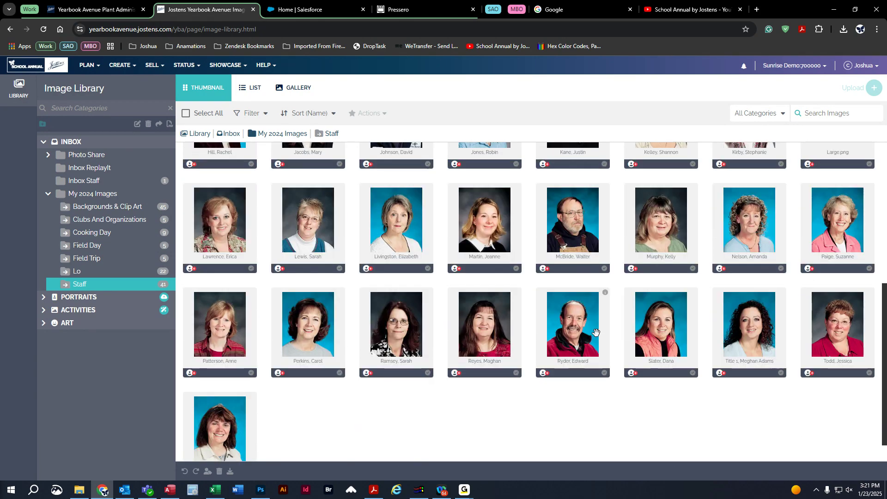
Copy three selected staff portraits into the Portraits Staff folder.
drag(465, 393, 638, 330)
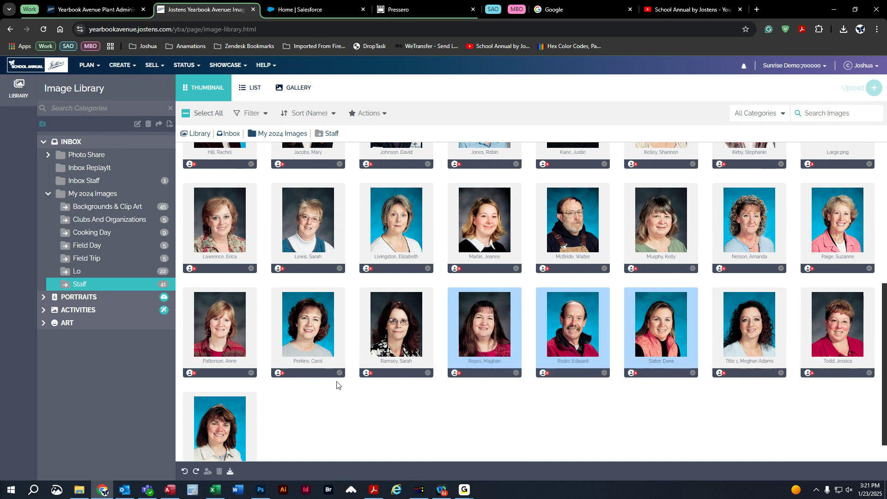
click(43, 297)
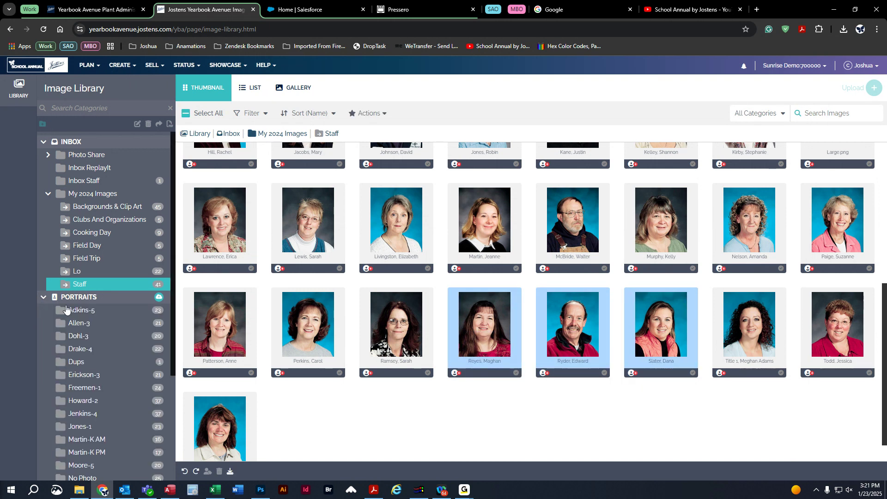
scroll(120, 340, down, 3)
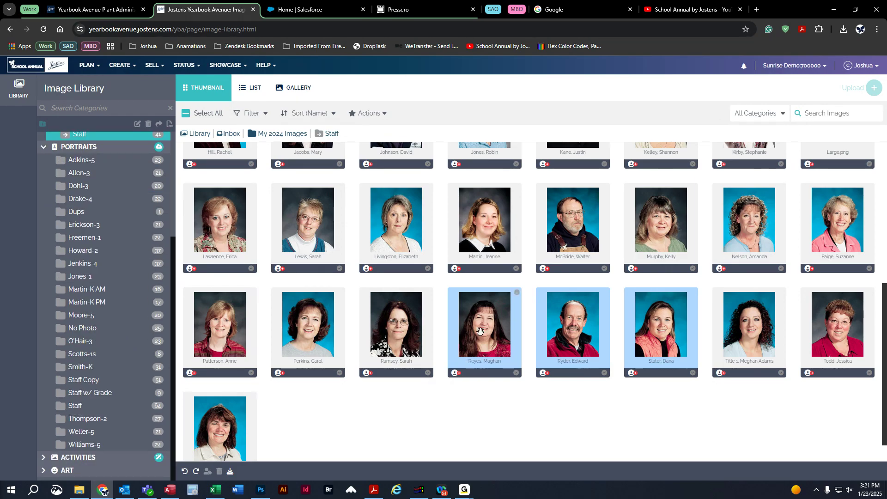
drag(480, 332, 82, 407)
key(Escape)
drag(471, 320, 92, 400)
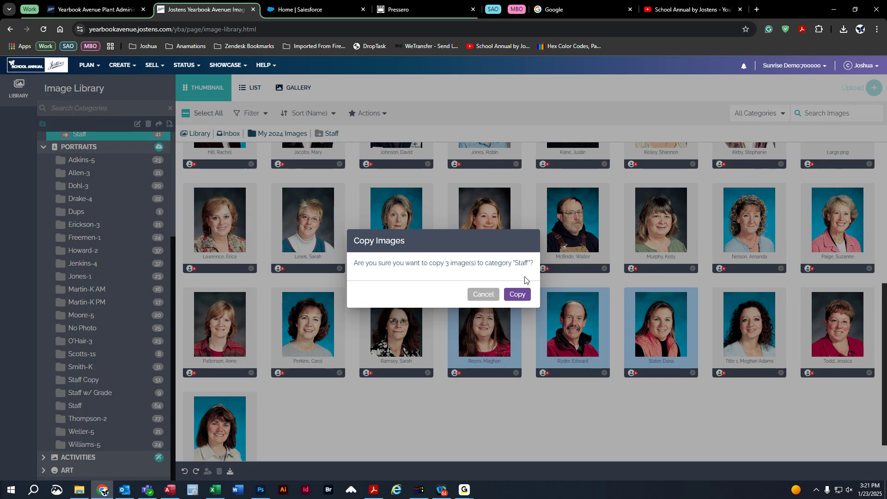
click(517, 294)
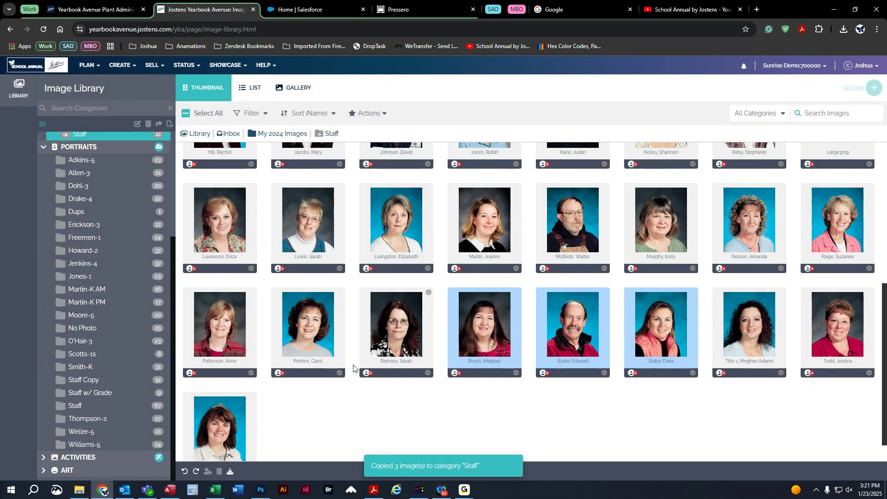
Open the Portraits Staff folder and check the three newly copied portraits.
click(72, 406)
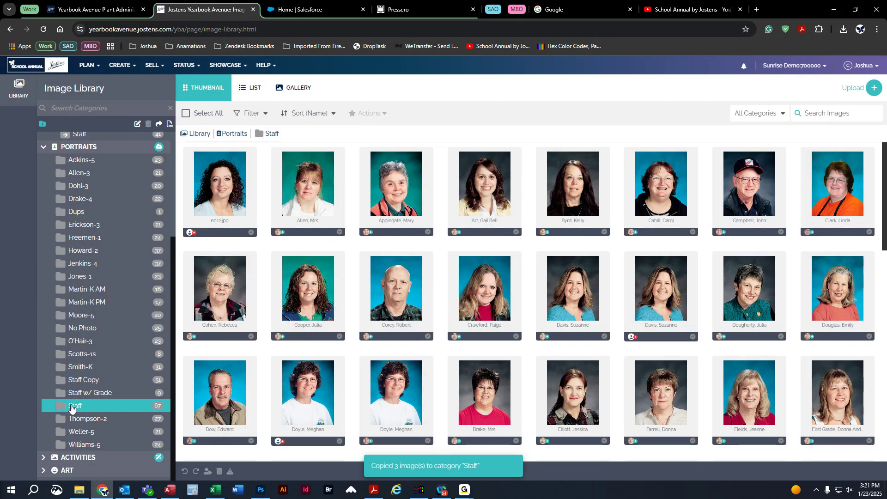
scroll(609, 354, down, 10)
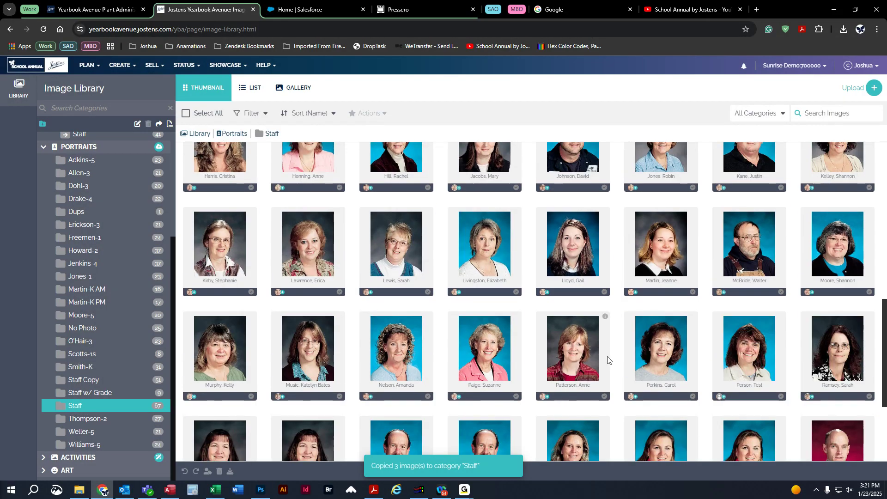
scroll(607, 359, down, 3)
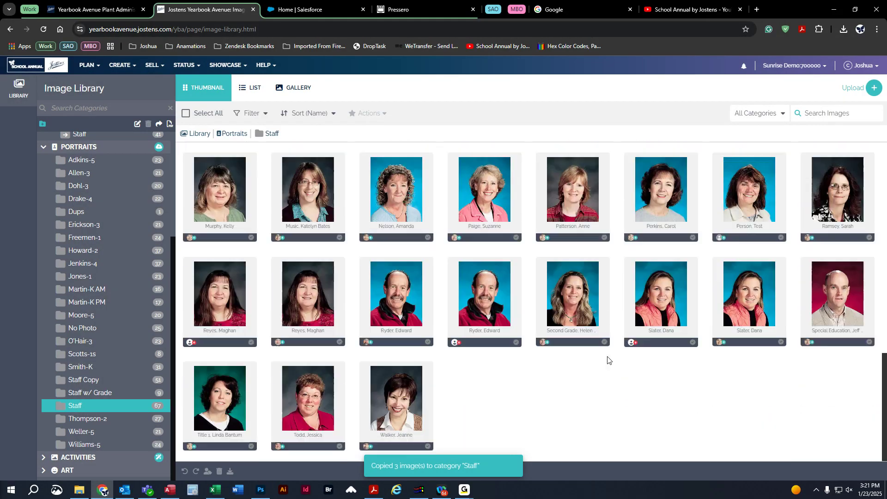
click(213, 300)
click(404, 291)
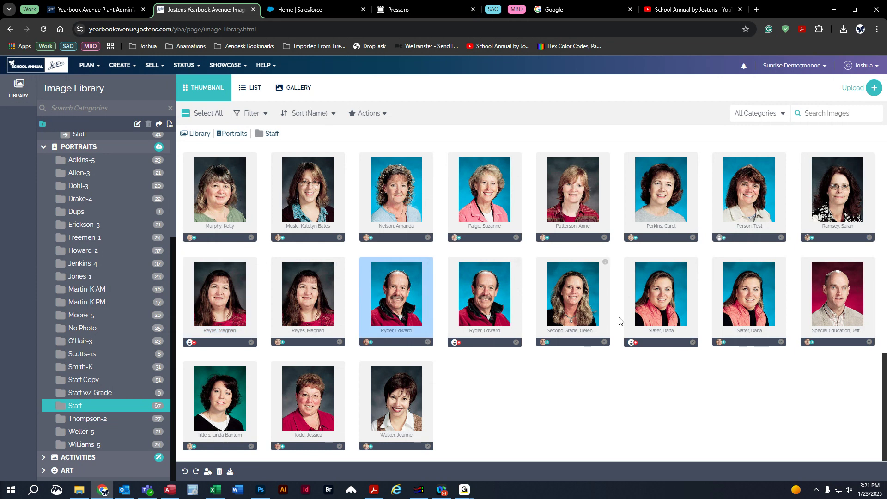
click(659, 291)
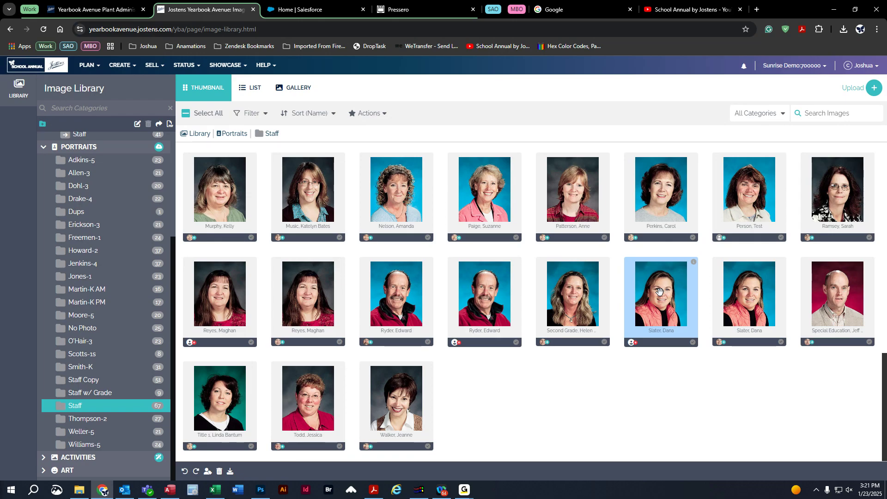
scroll(93, 253, up, 3)
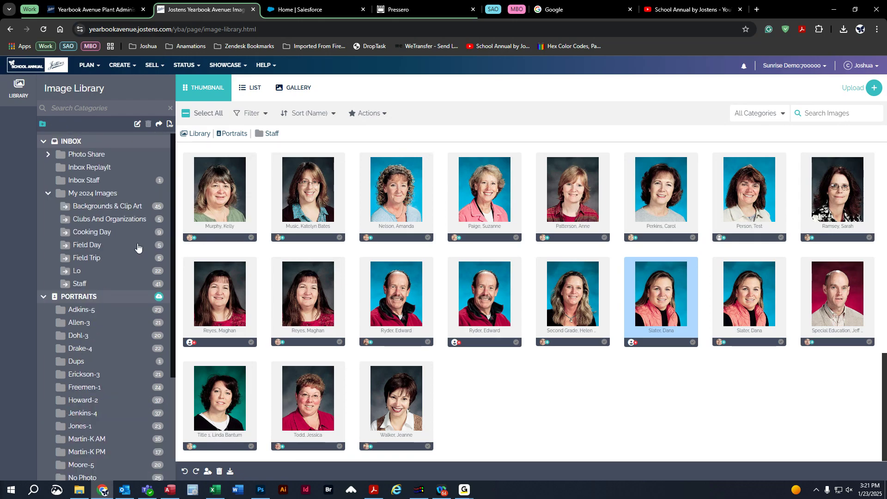
View the Field Day folder and select its five images.
click(93, 249)
drag(218, 310, 652, 202)
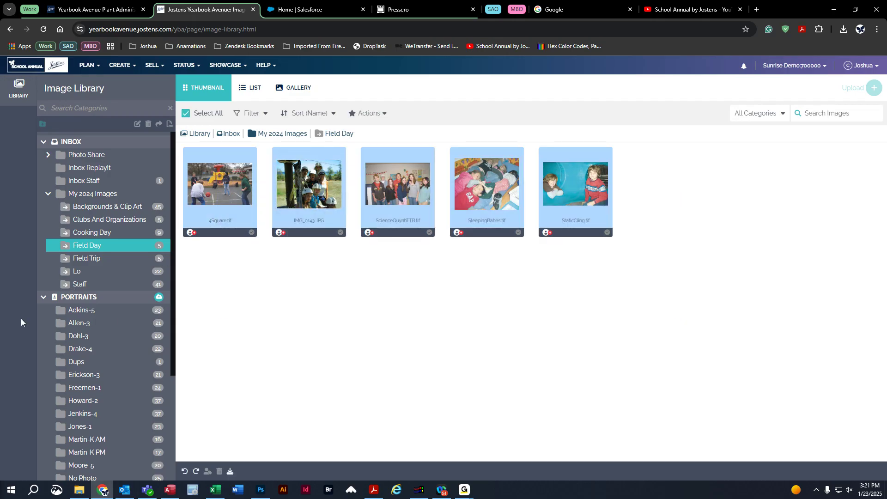
scroll(115, 319, down, 3)
scroll(74, 258, up, 1)
scroll(73, 239, up, 1)
click(44, 194)
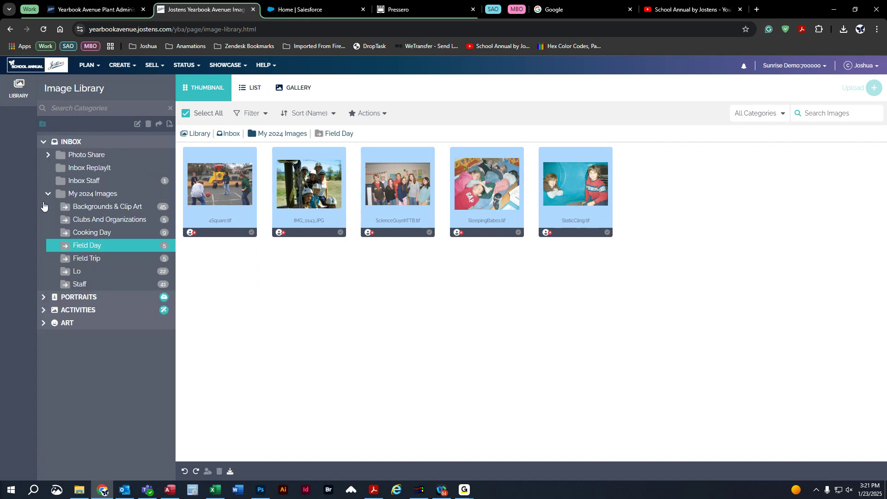
click(45, 298)
click(43, 299)
Add a sub-category named 'agrd' under Activities and open it.
click(43, 310)
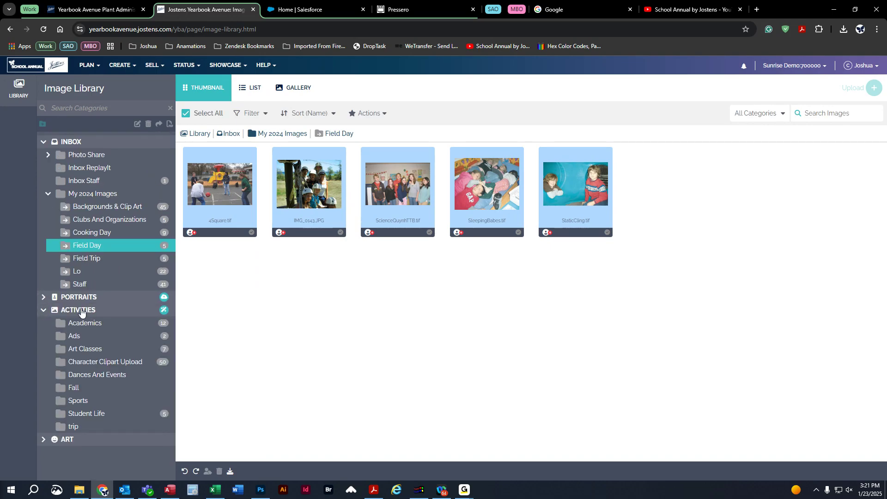
right_click(81, 310)
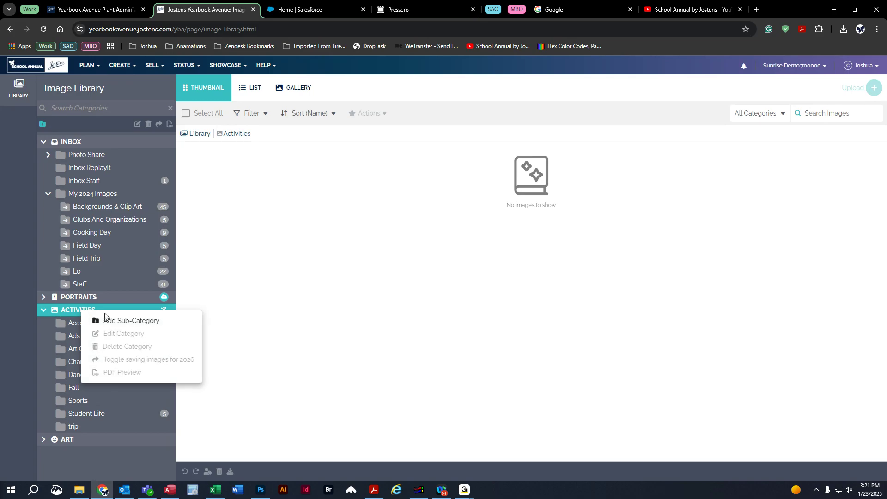
click(43, 124)
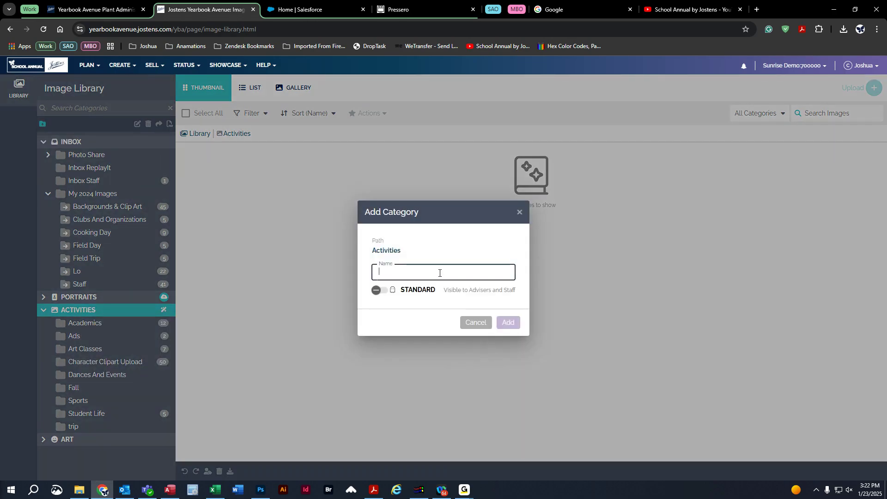
text(agrd)
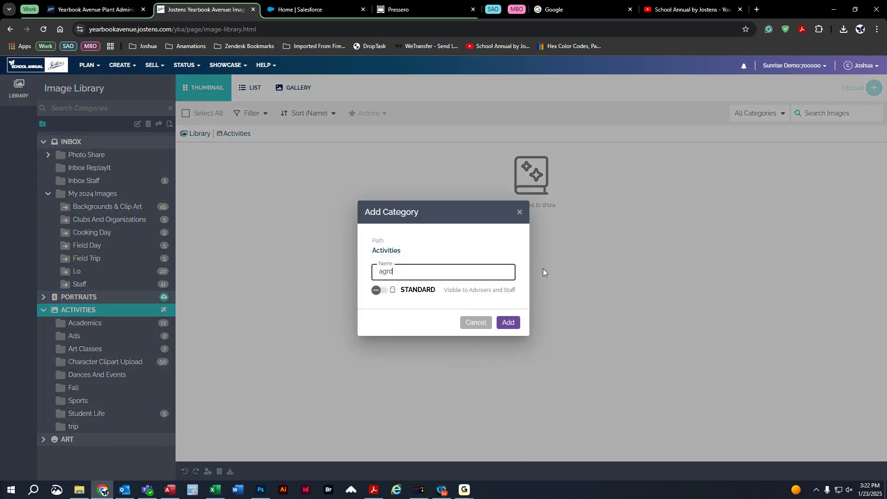
click(508, 322)
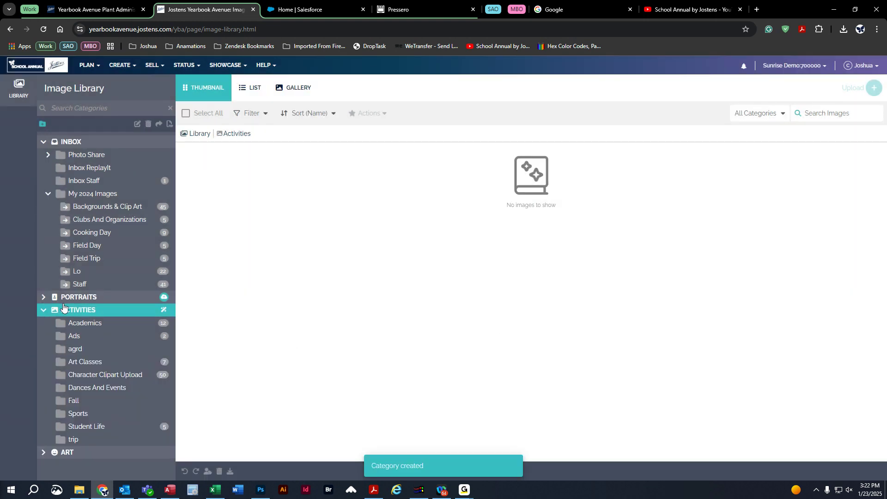
click(79, 347)
Copy all five Field Day images into agrd and open agrd to verify them.
click(94, 245)
drag(212, 279, 576, 166)
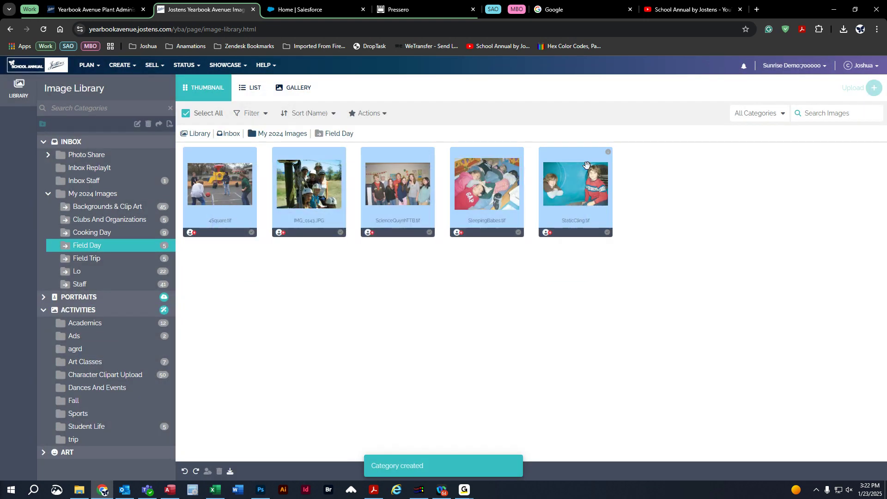
drag(234, 180, 74, 349)
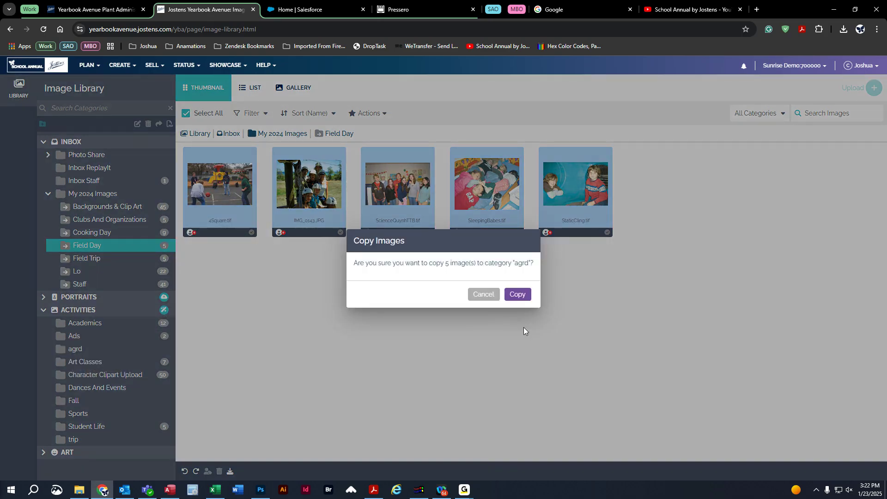
click(526, 294)
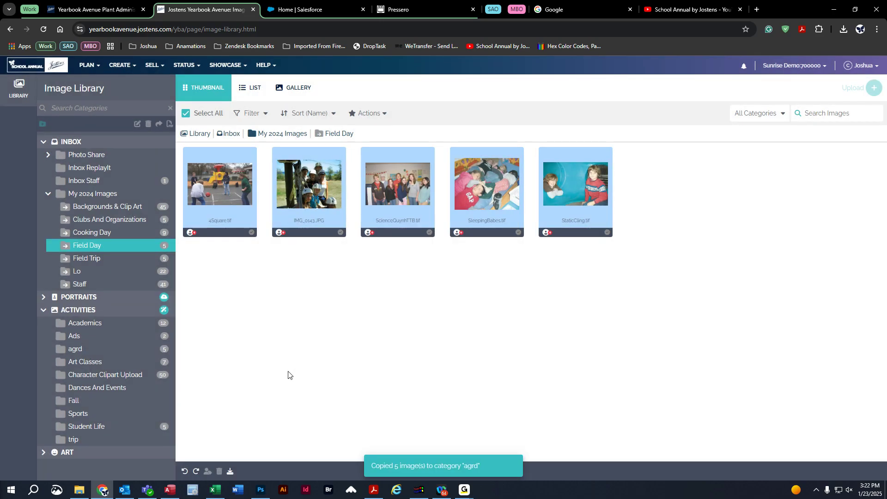
click(78, 351)
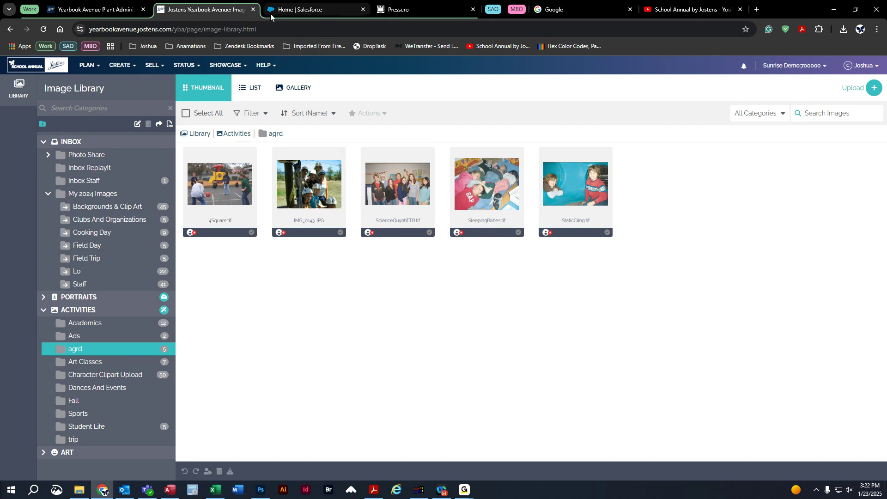
mouse_move(271, 17)
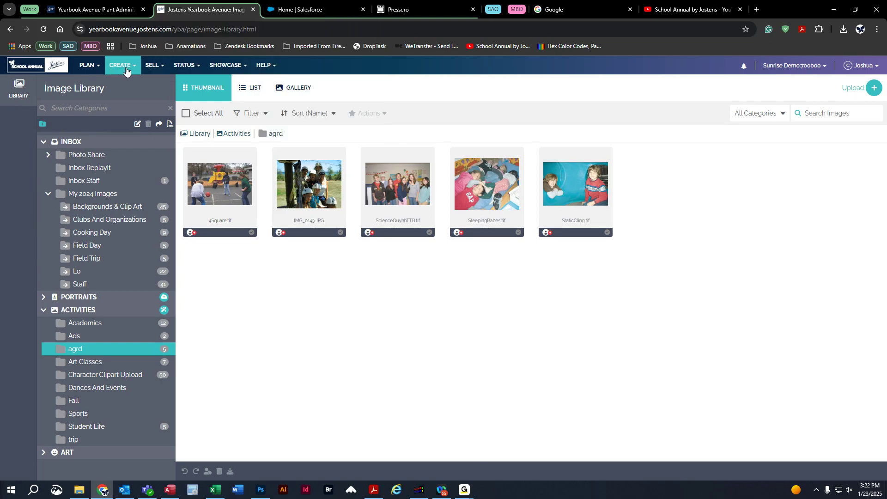
Show the Cover Information page with the Custom Litho, 8 1/2 X 11, sewed-binding cover.
click(181, 67)
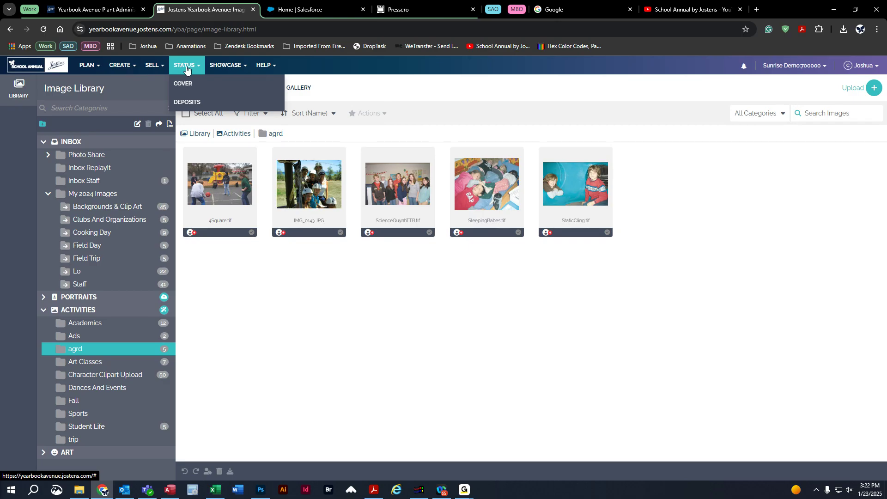
click(184, 86)
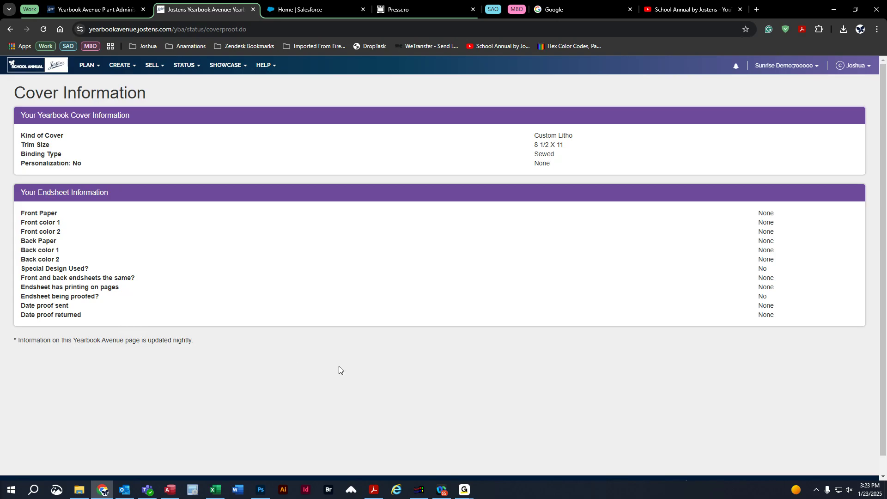
click(266, 67)
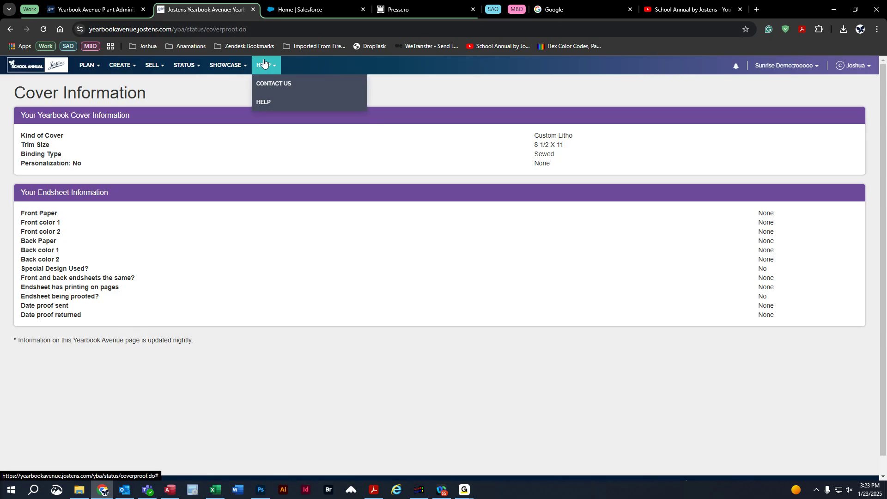
In the School Annual help center, read the Move Pages Overview article under Online Features.
click(268, 109)
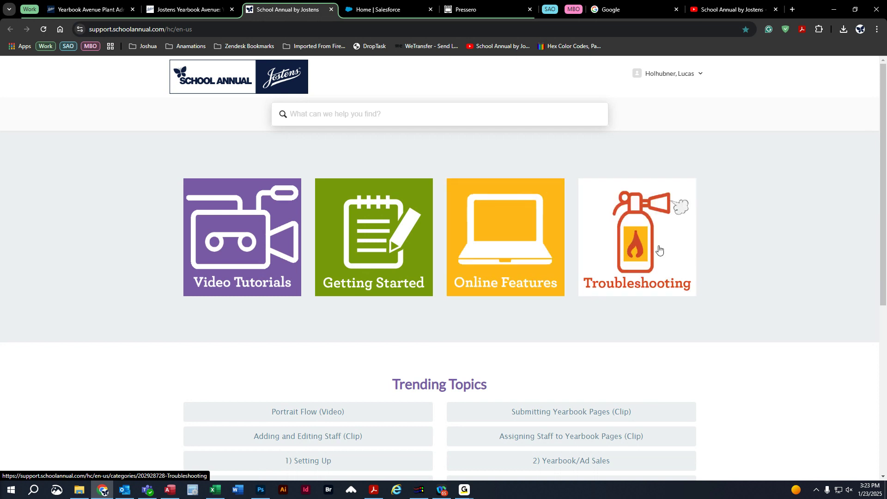
click(483, 250)
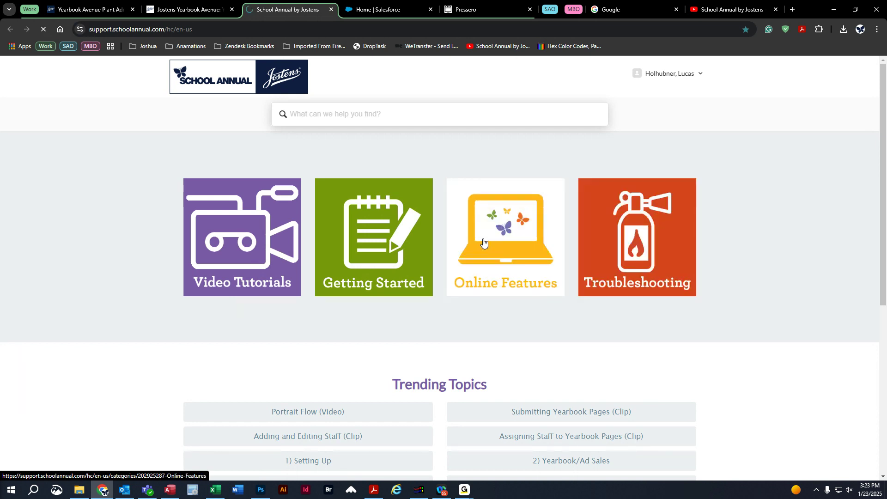
scroll(437, 283, down, 10)
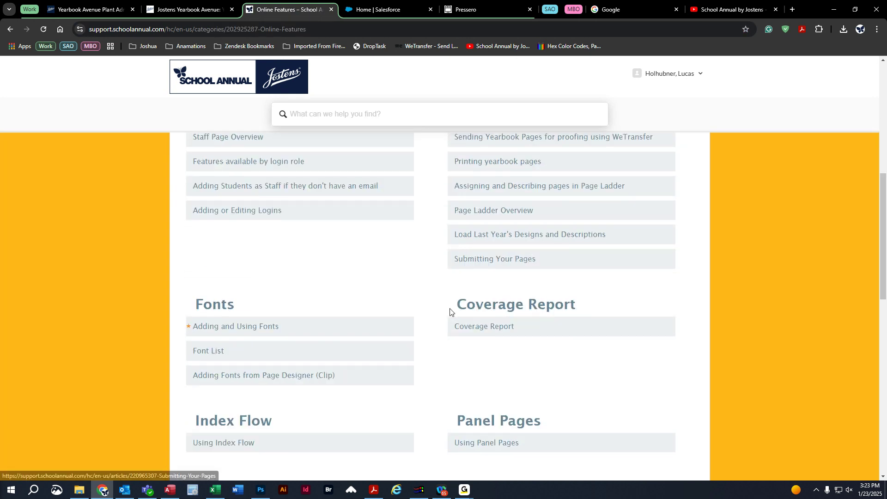
scroll(450, 313, down, 4)
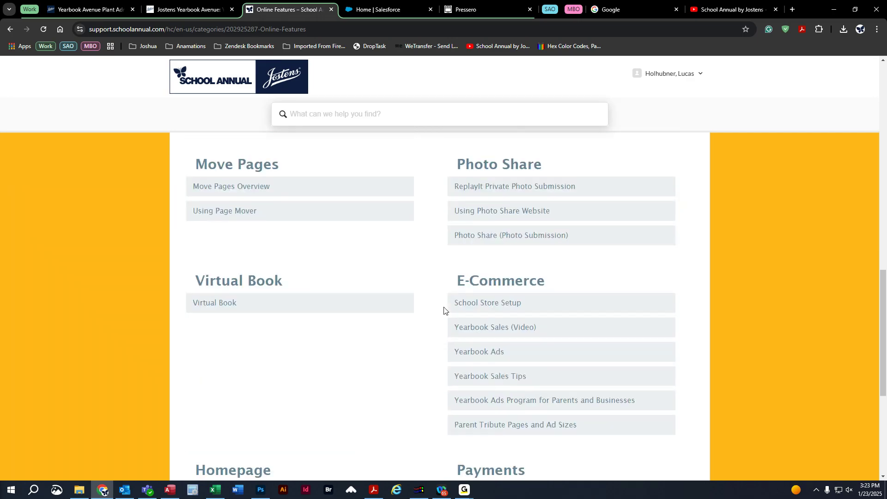
scroll(351, 268, up, 1)
click(212, 238)
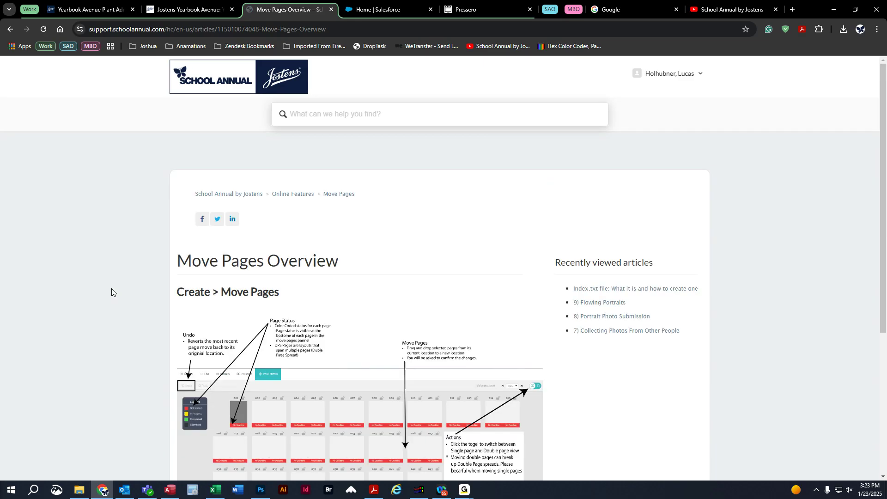
scroll(112, 288, down, 2)
scroll(112, 288, down, 1)
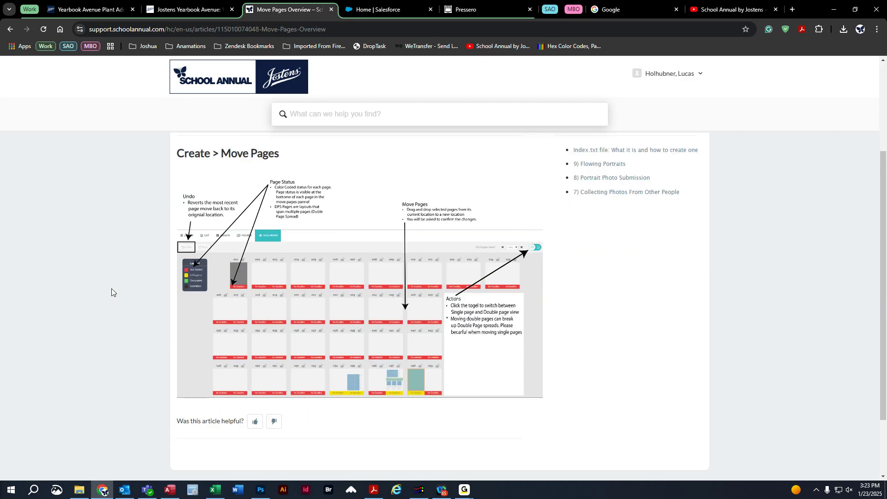
scroll(112, 289, down, 2)
Close the Move Pages help tab and return to the agrd Image Library page.
scroll(112, 288, up, 2)
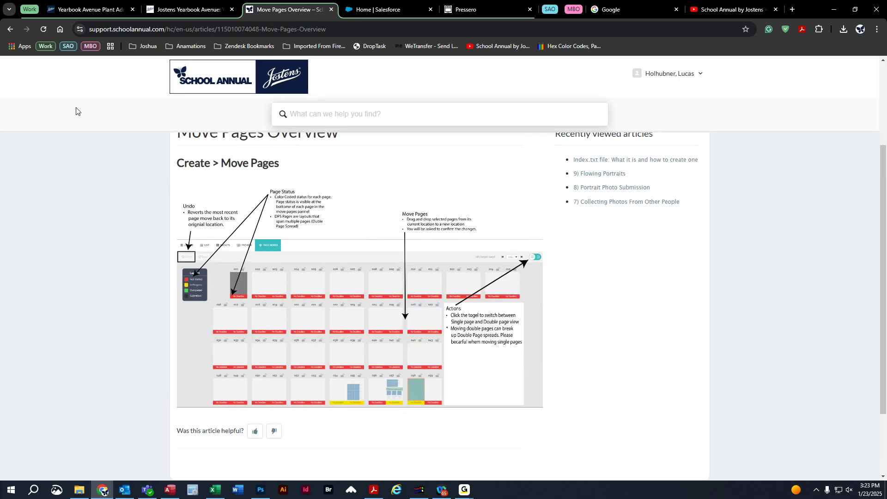
click(194, 9)
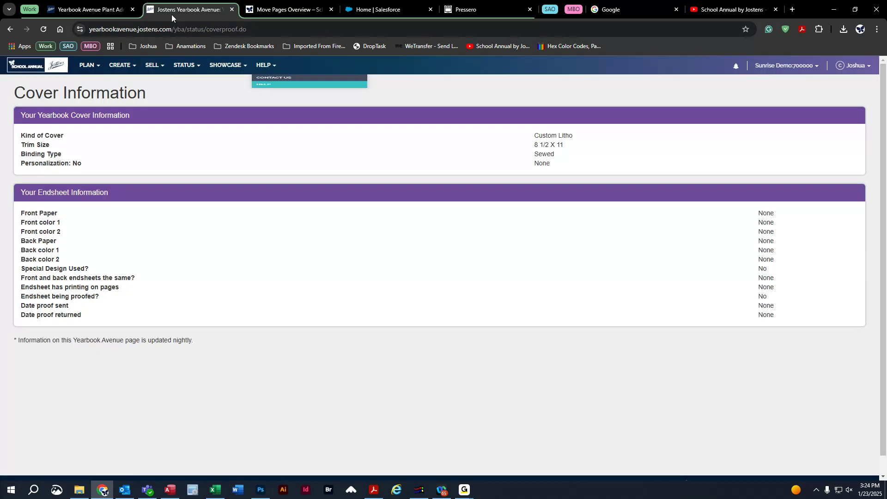
middle_click(276, 10)
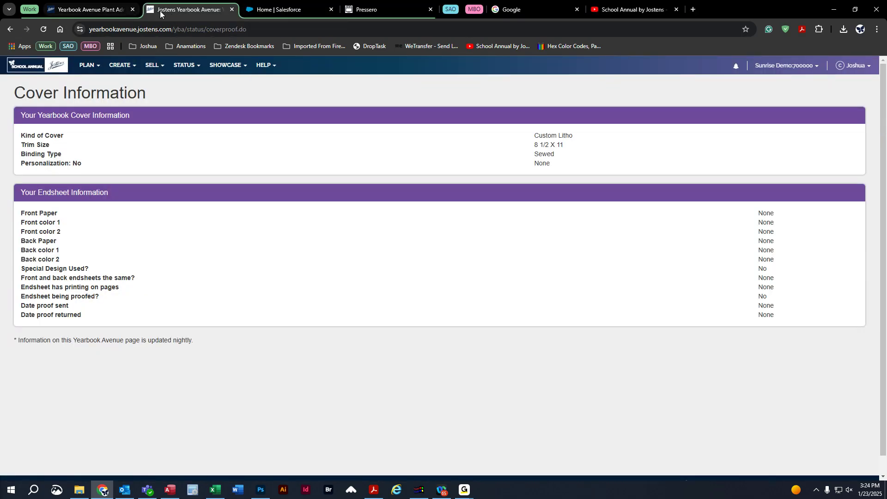
click(10, 29)
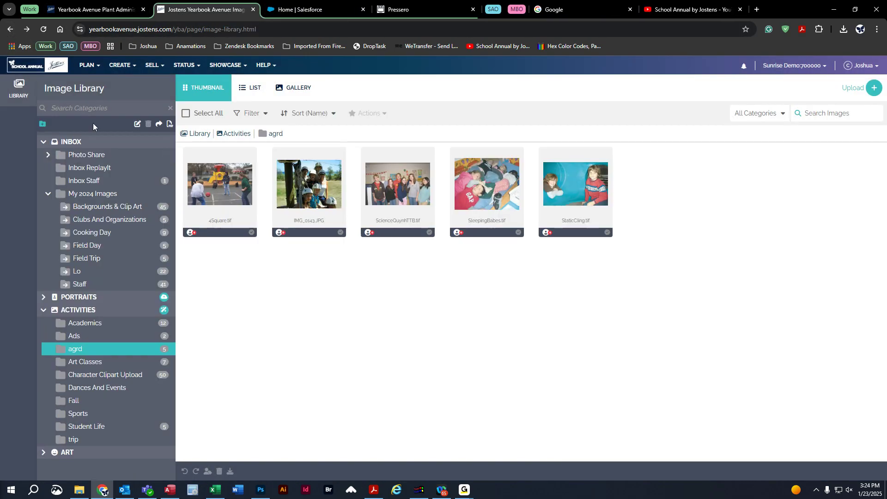
click(83, 66)
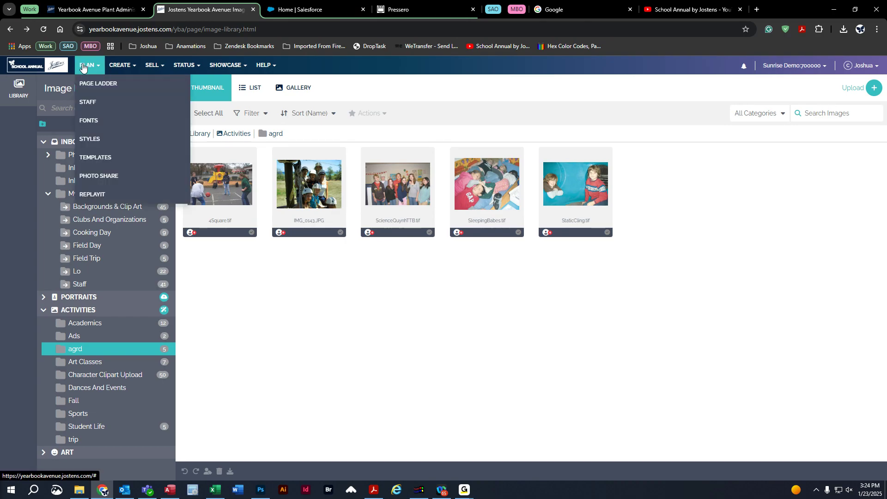
Go to the Fonts page and preview AYT Deanna Script among the 7 active yearbook fonts.
click(95, 121)
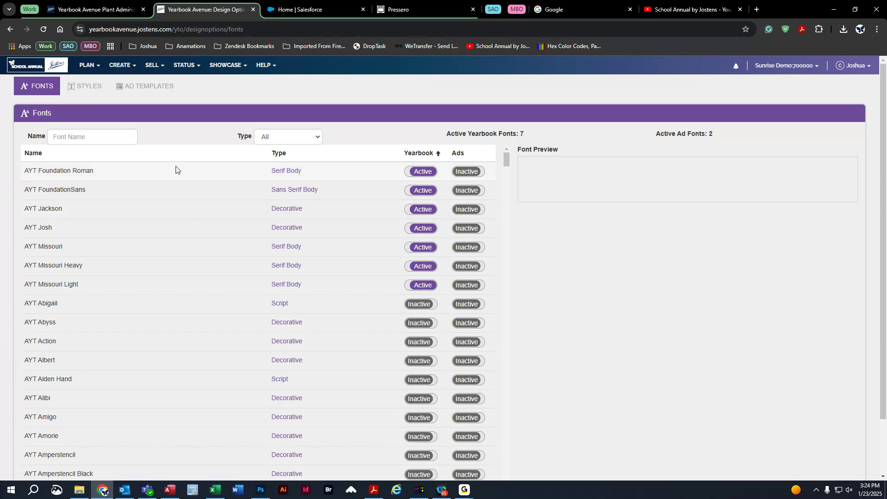
click(89, 67)
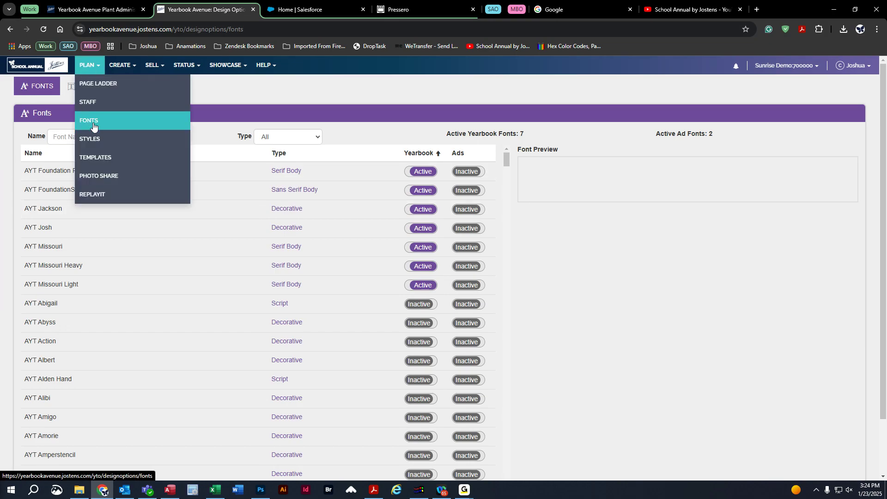
click(257, 111)
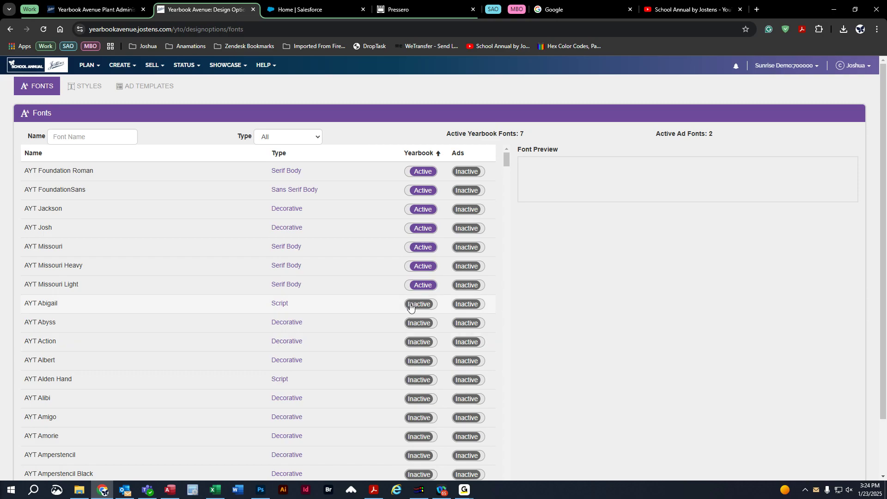
scroll(233, 355, down, 15)
scroll(233, 356, down, 20)
scroll(232, 355, down, 20)
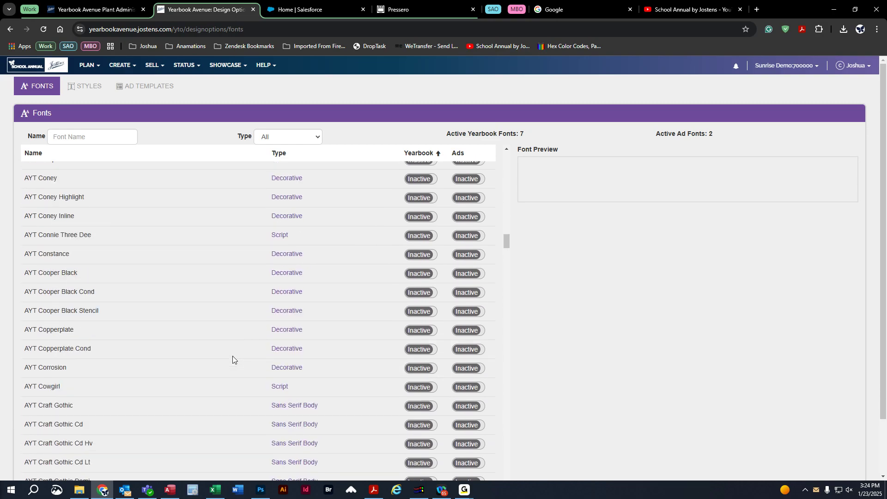
click(143, 315)
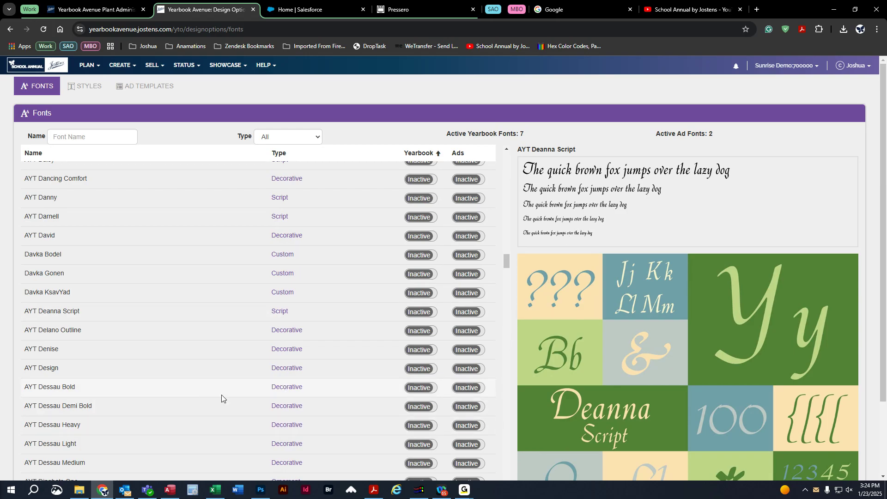
Switch AYT Dessau Bold to Active in the Yearbook column, giving 8 active yearbook fonts.
click(418, 389)
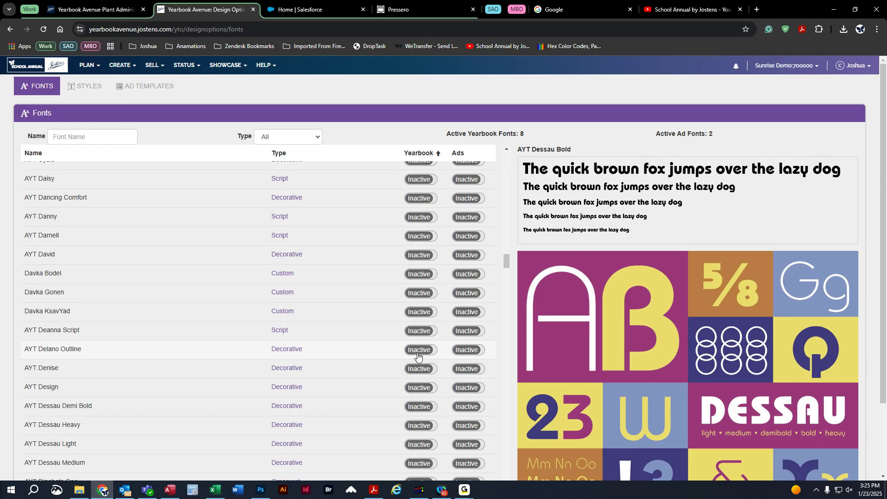
scroll(330, 386, up, 20)
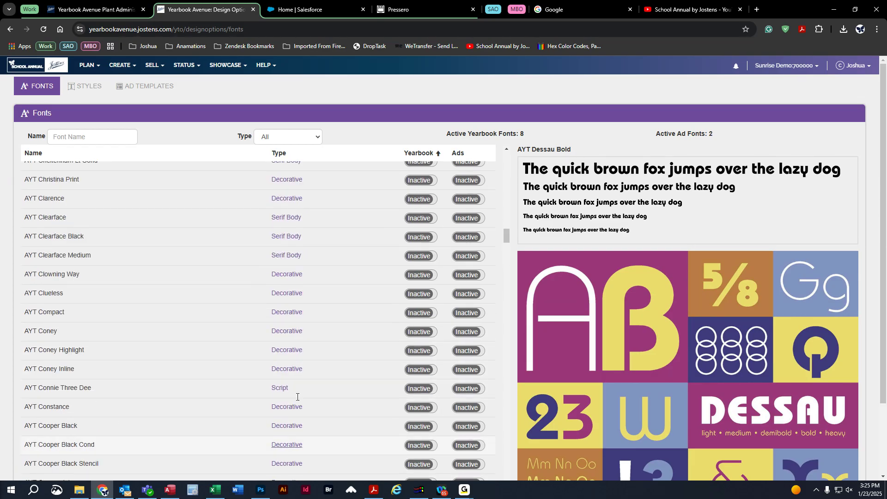
scroll(168, 369, up, 15)
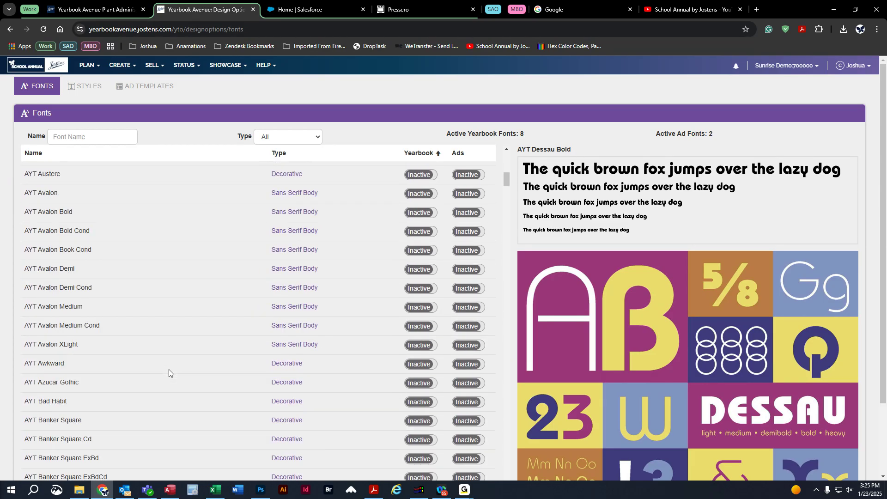
scroll(168, 370, up, 5)
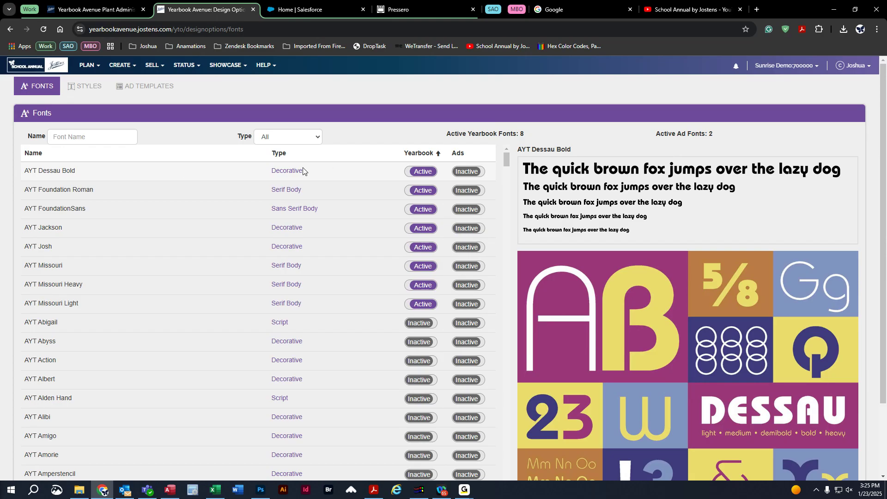
Set AYT Dessau Bold back to Inactive and preview AYT Abyss, Albert and Alibi, then view the Styles list.
click(421, 172)
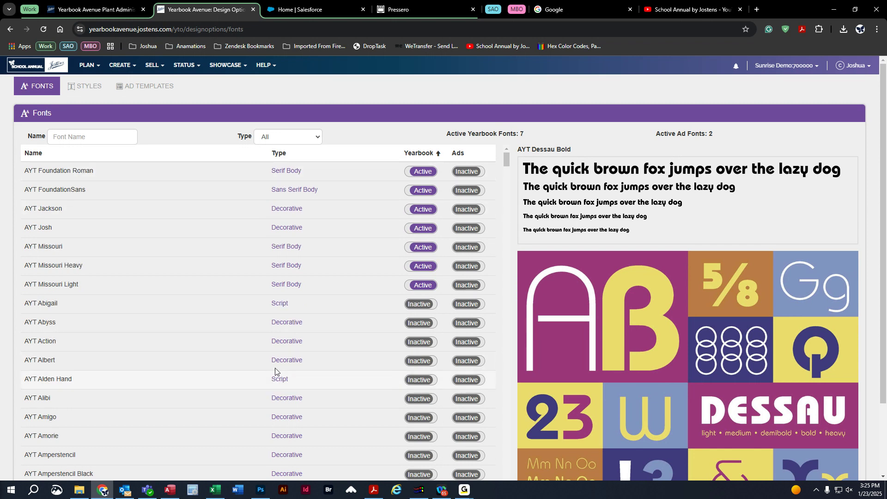
click(204, 325)
click(211, 362)
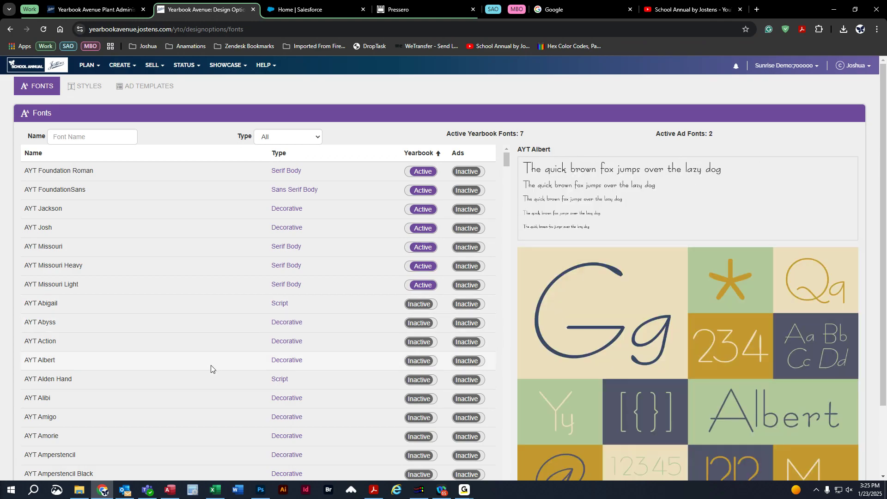
click(208, 406)
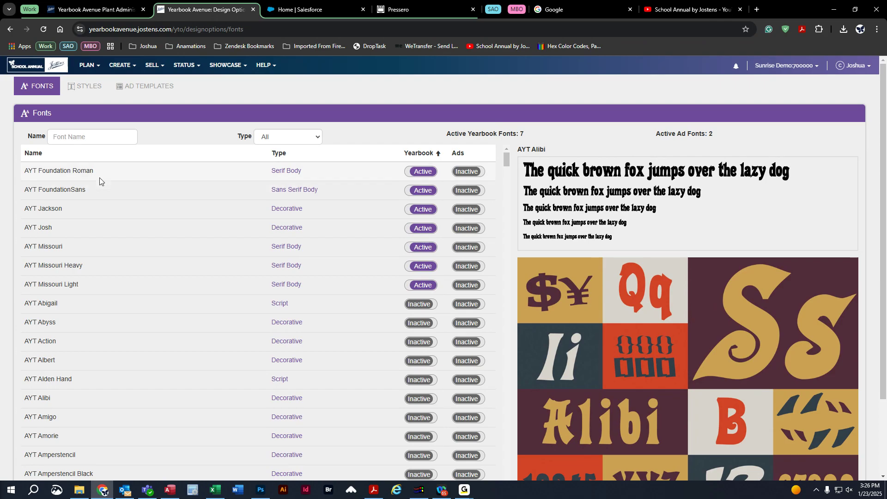
click(86, 87)
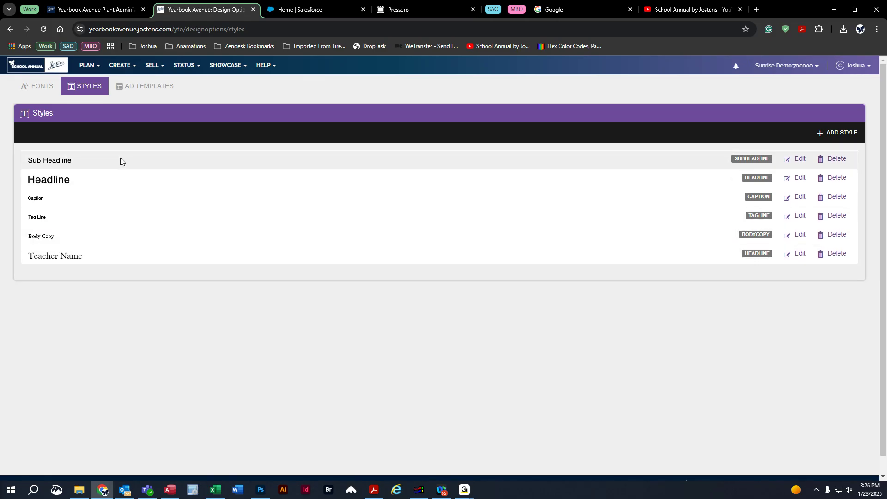
click(794, 159)
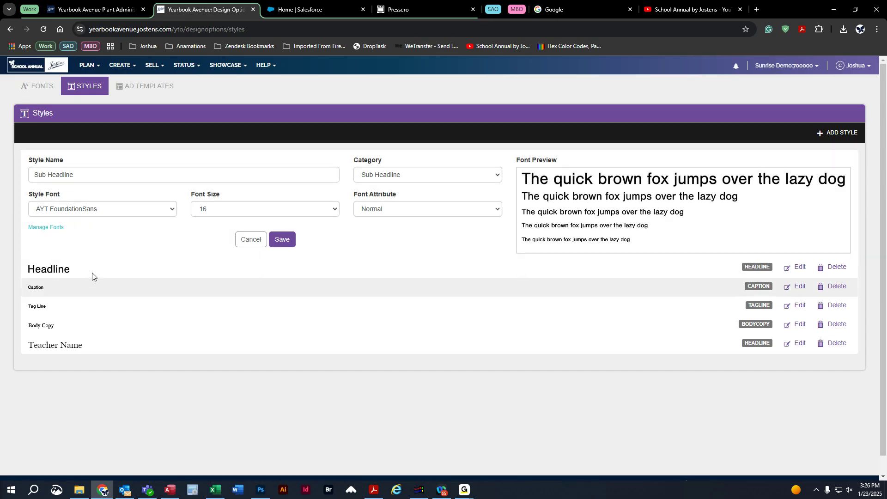
click(796, 267)
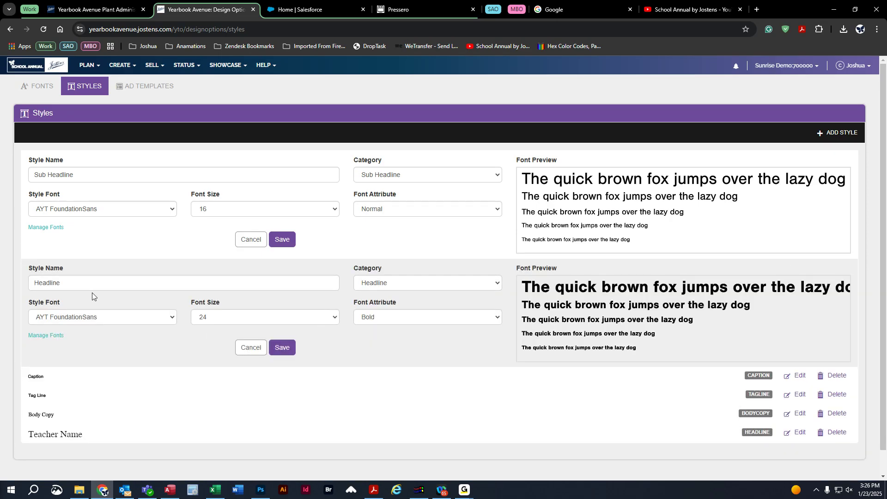
click(802, 376)
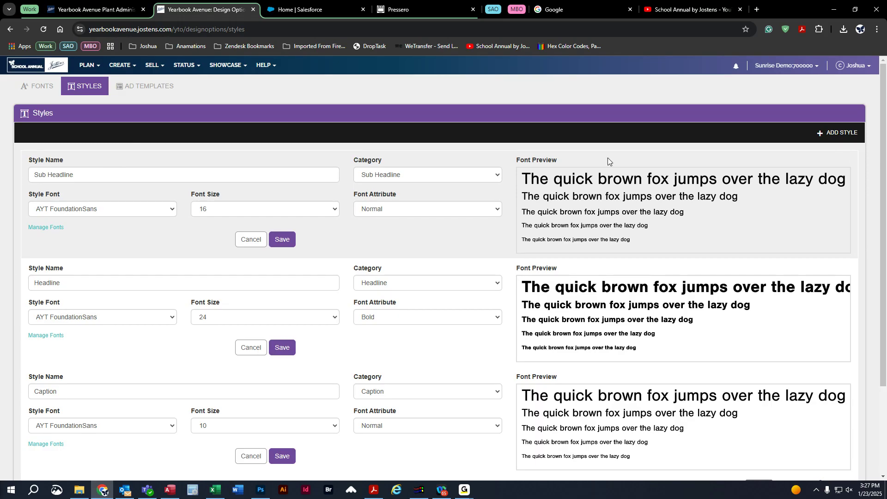
click(251, 239)
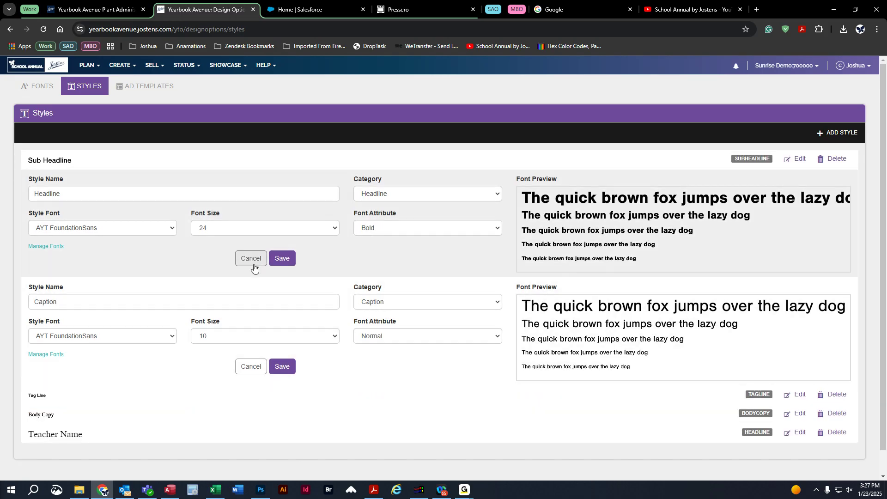
click(252, 262)
click(250, 280)
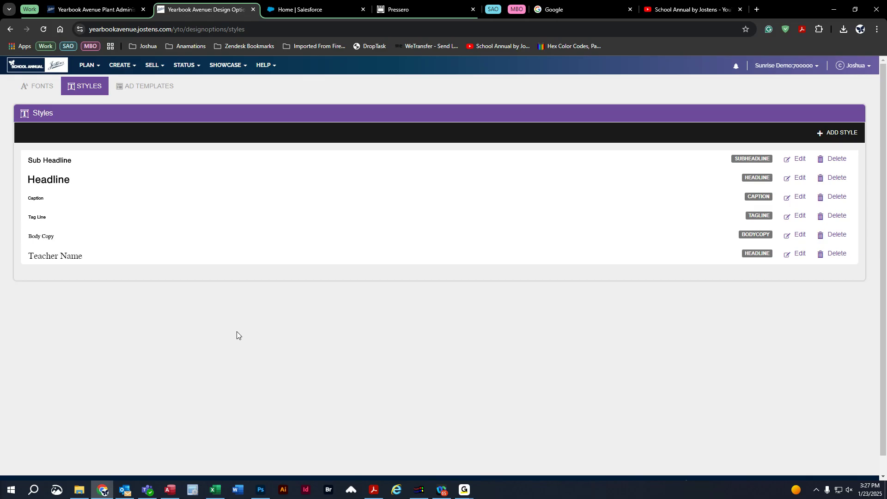
Bring up Photo Share's Content & Preferences, showing School Life on until 03/27/2025.
click(87, 66)
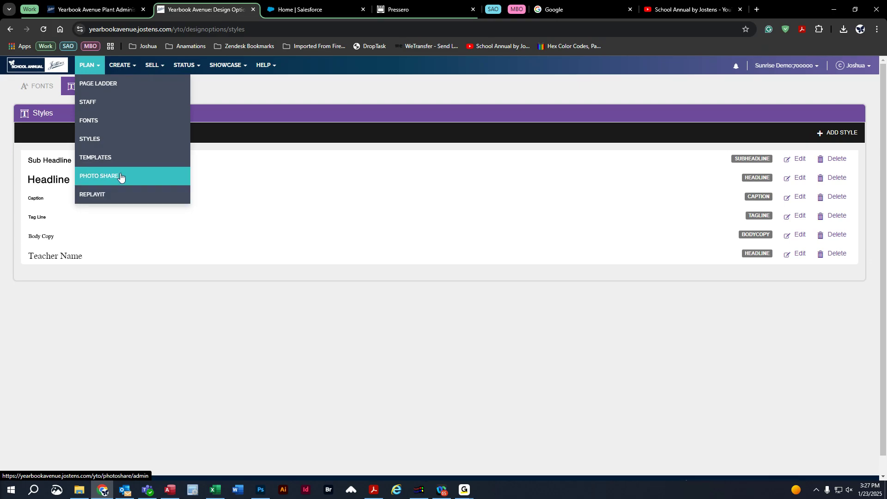
click(89, 180)
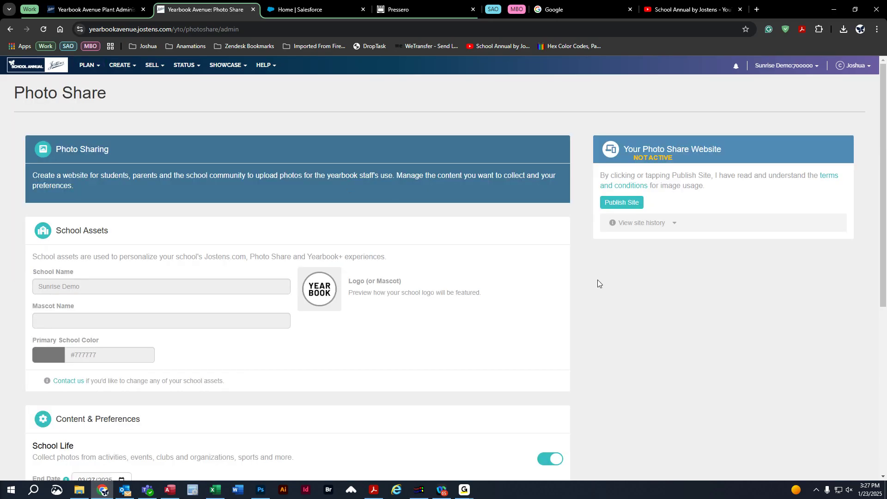
scroll(571, 283, down, 1)
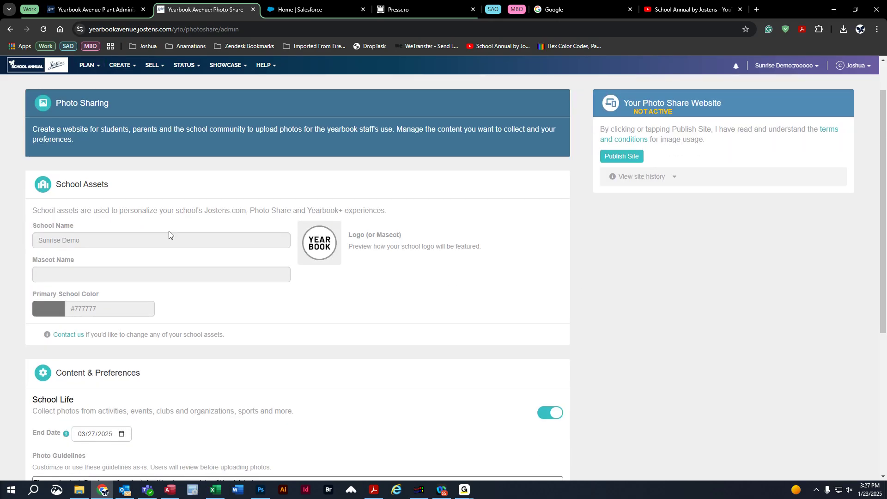
scroll(70, 176, down, 1)
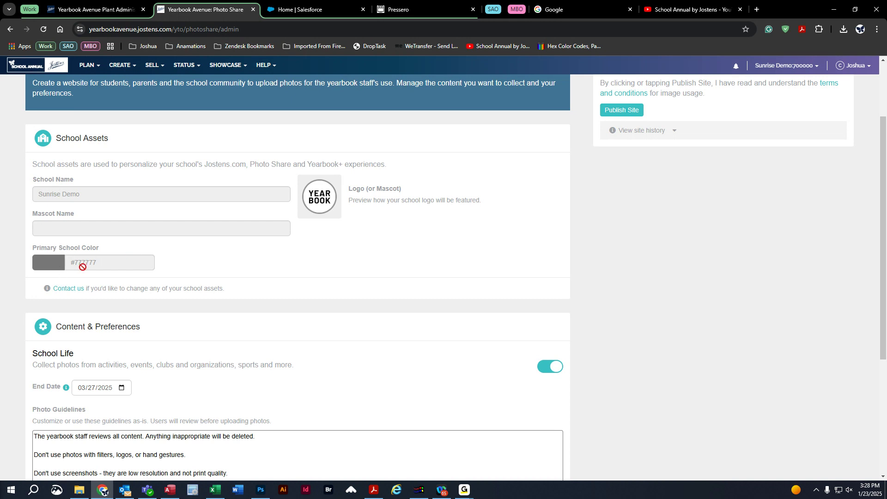
scroll(322, 279, down, 2)
scroll(322, 279, down, 2)
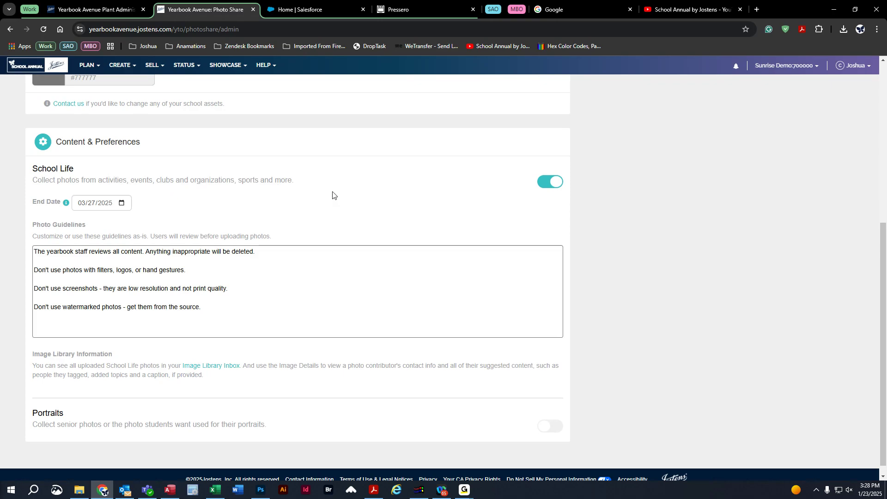
mouse_move(65, 207)
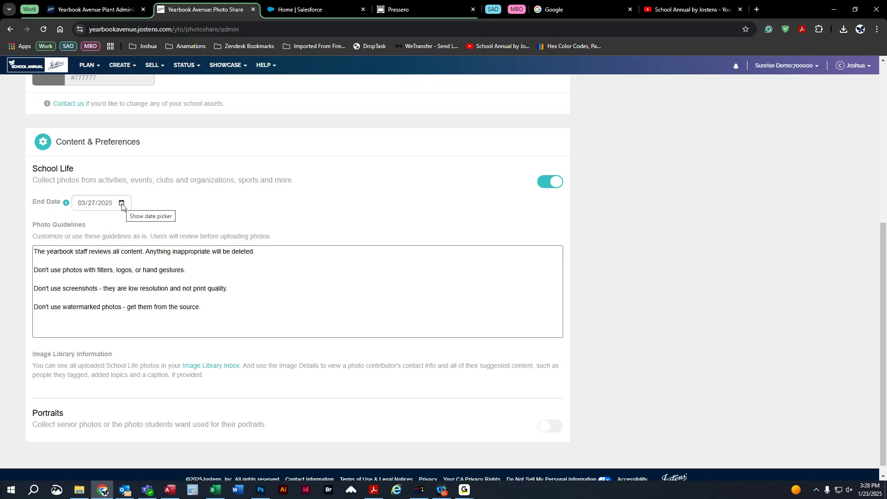
Pick May 8, 2025 as the School Life end date in the calendar.
click(121, 203)
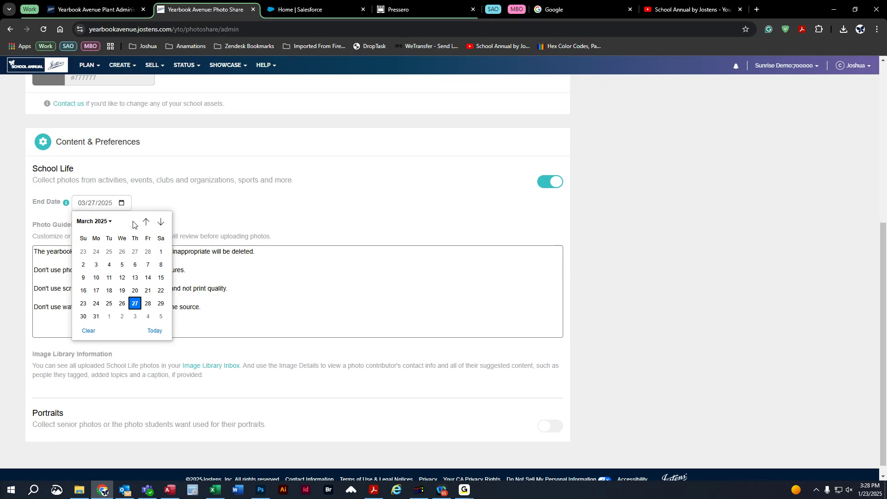
click(88, 223)
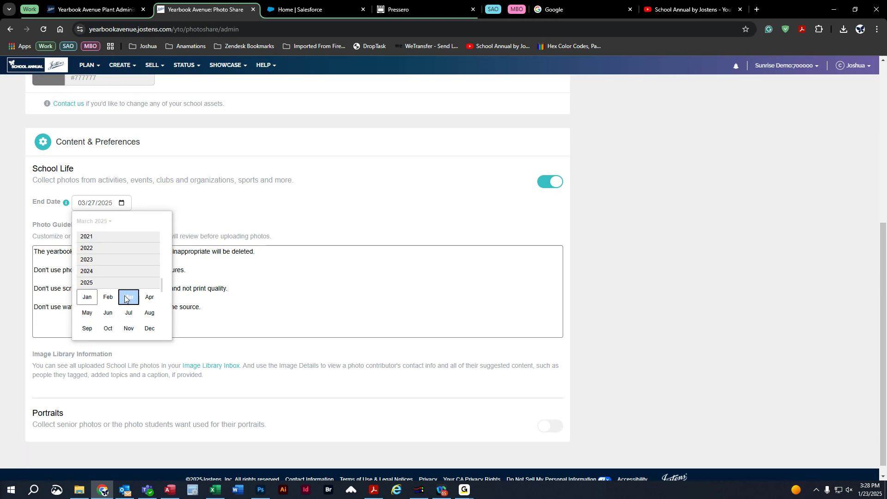
click(87, 314)
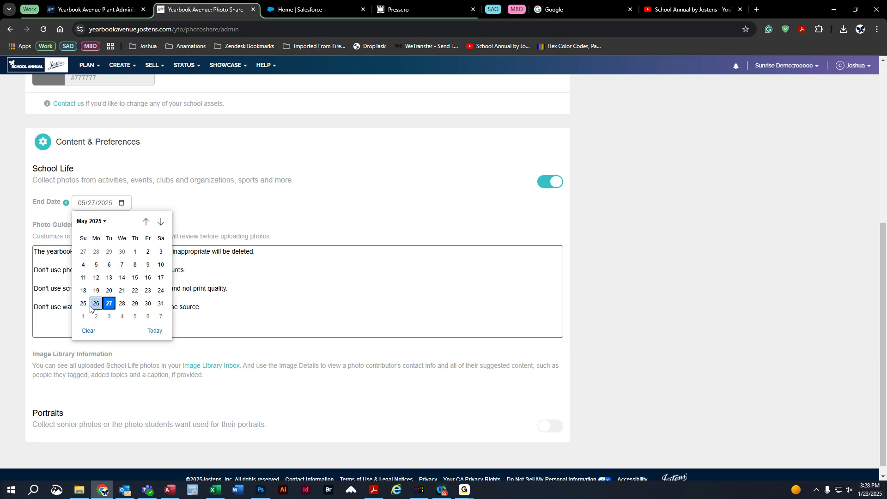
click(136, 266)
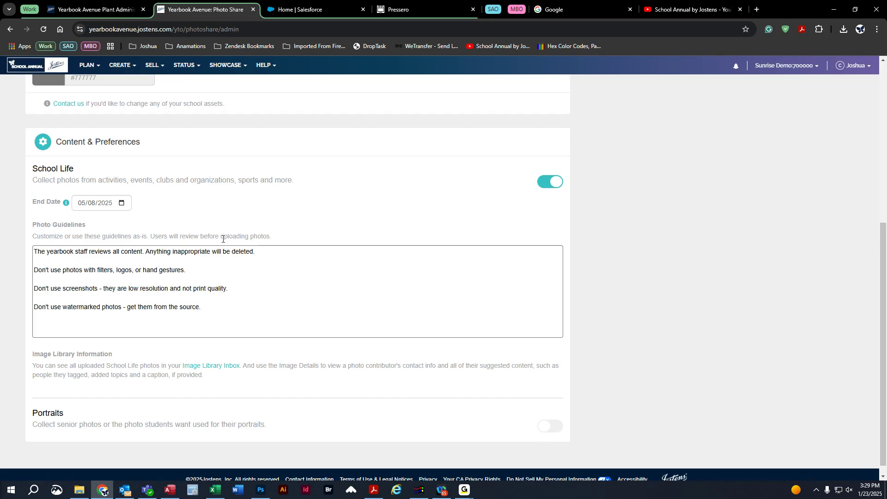
click(248, 264)
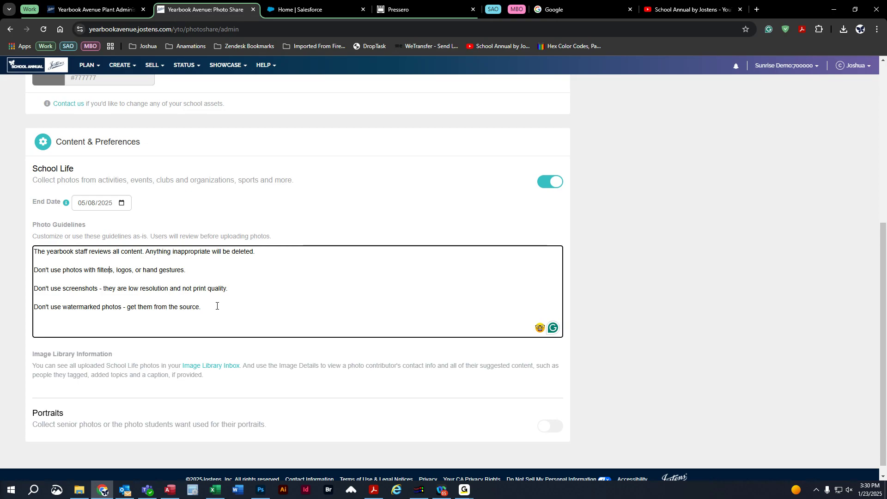
Finish editing the photo guidelines and publish the Photo Share website.
click(662, 316)
scroll(646, 326, up, 6)
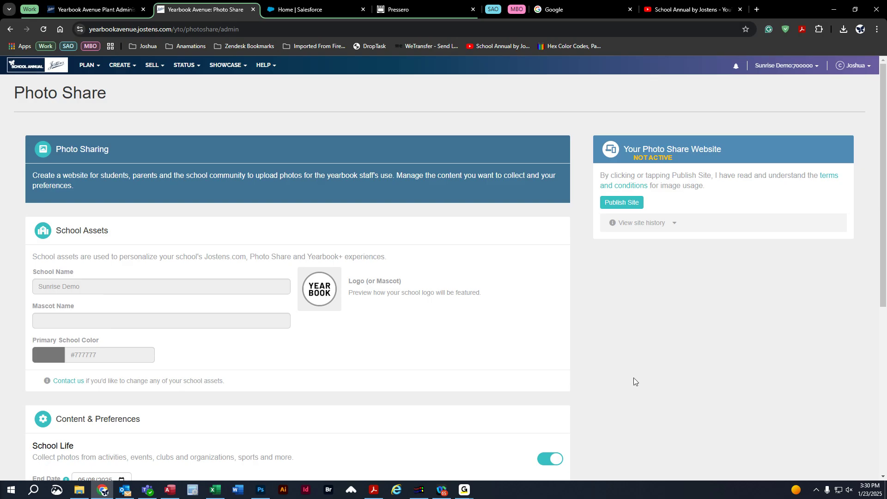
click(615, 205)
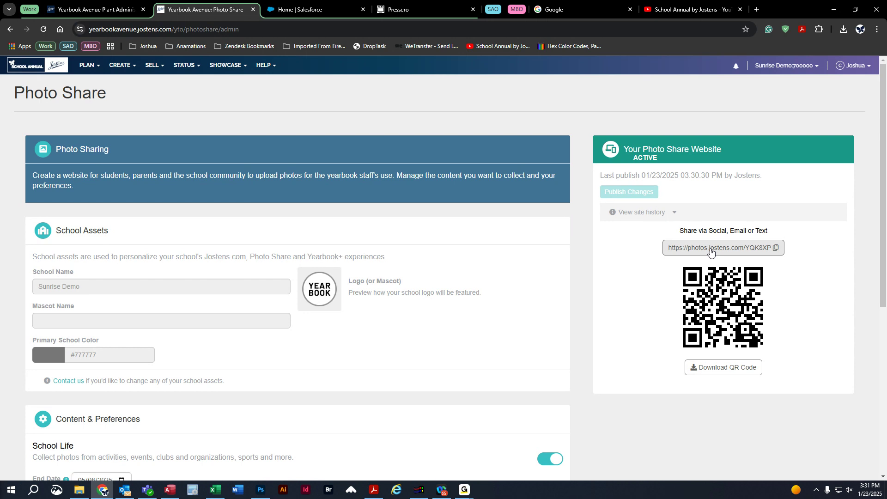
Expand View site history and scroll down to the May 08 2025 scheduled unpublish.
click(674, 215)
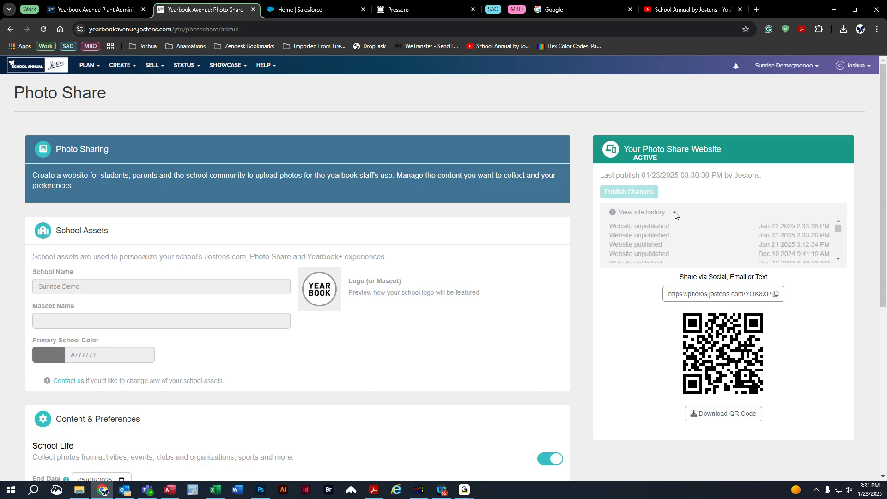
scroll(659, 234, down, 5)
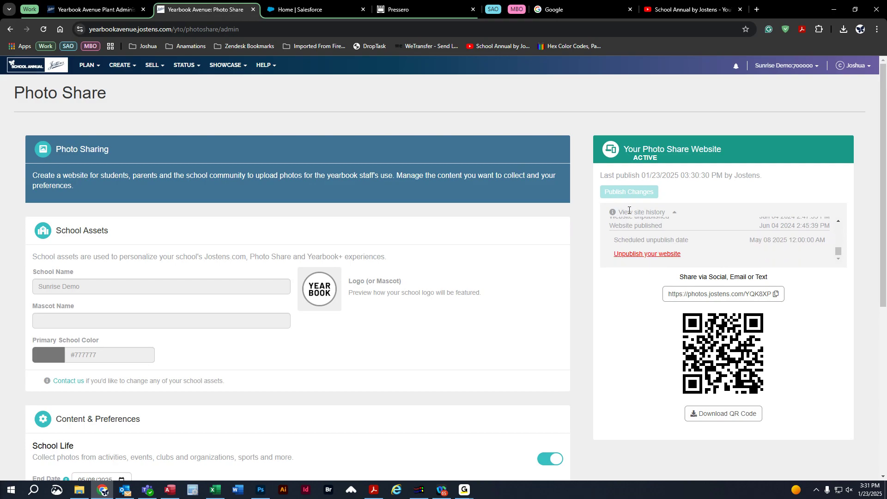
click(675, 213)
click(675, 213)
scroll(672, 231, up, 3)
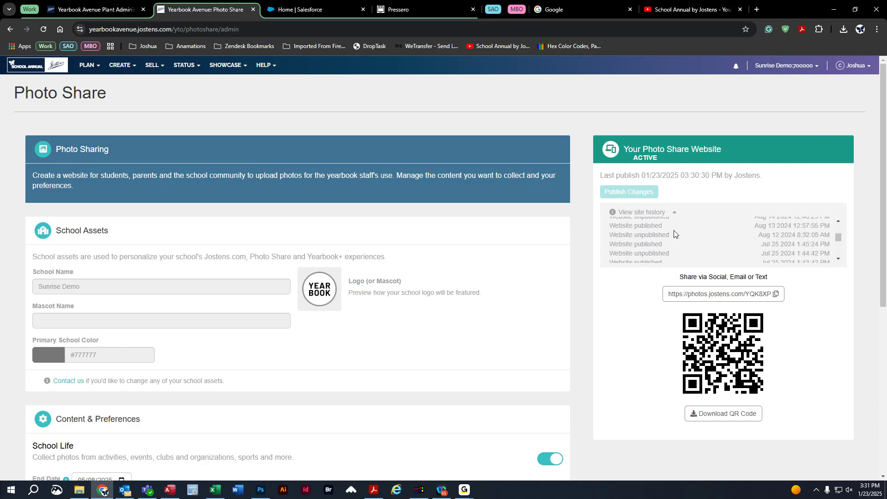
scroll(673, 232, down, 3)
scroll(673, 234, down, 5)
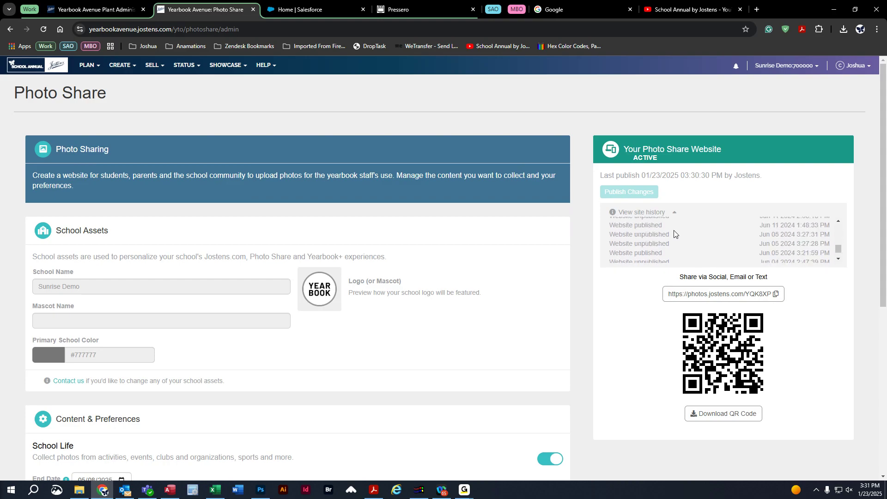
scroll(673, 230, down, 1)
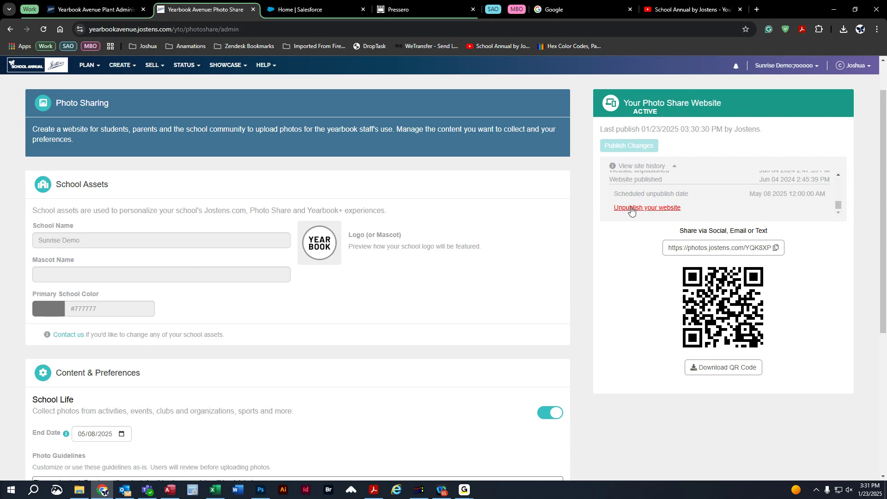
Unpublish the Photo Share website, confirming with 'Yes, turn it off'.
click(660, 209)
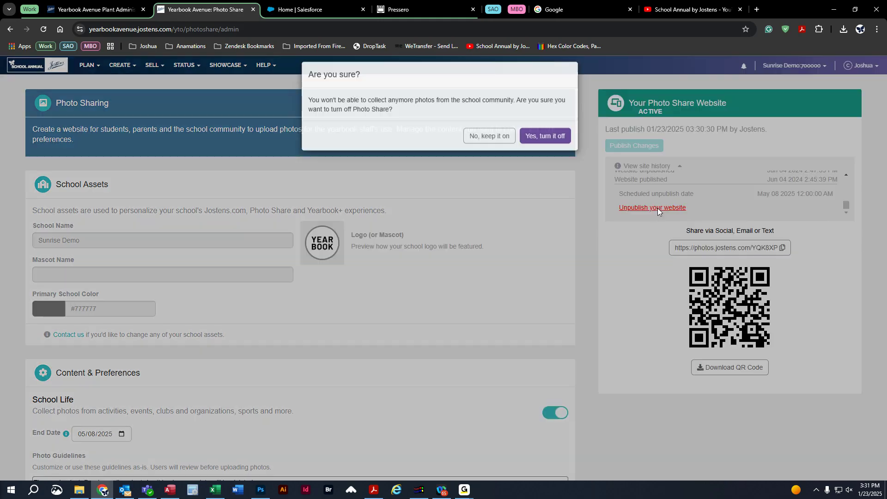
click(537, 145)
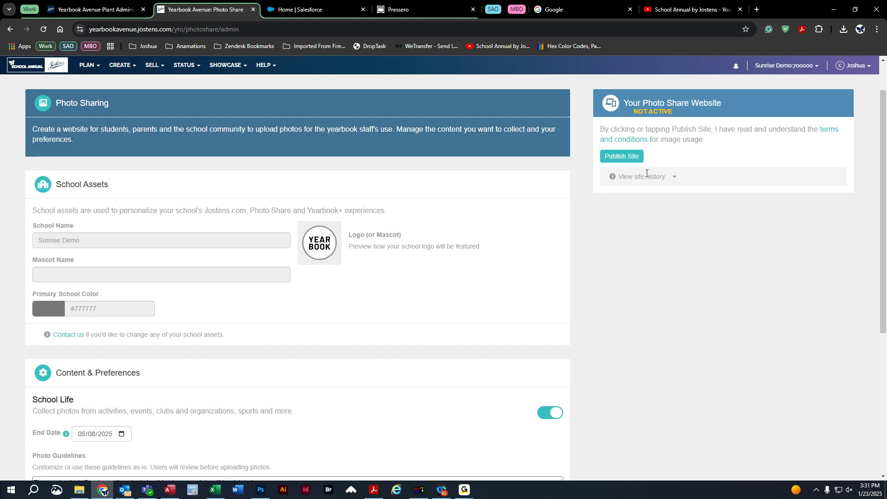
scroll(658, 341, up, 1)
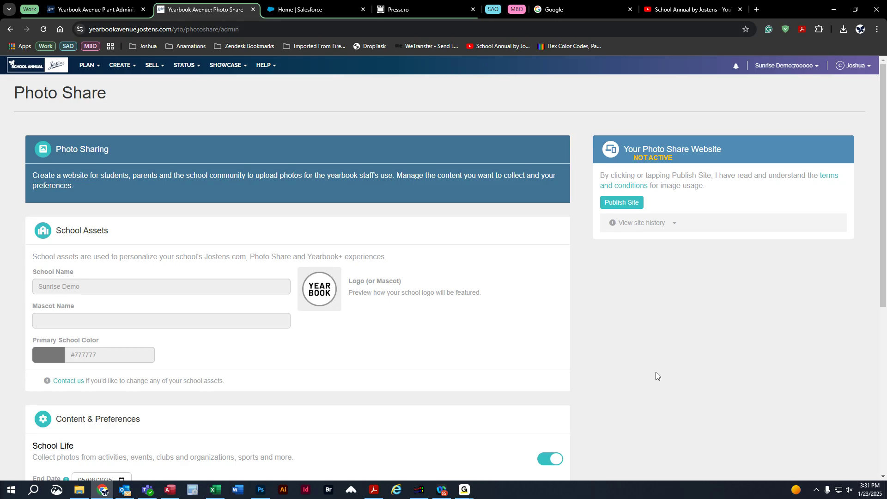
Go to CREATE > Image Library, open Inbox > Photo Share > School Life and select its photo.
click(128, 68)
click(132, 140)
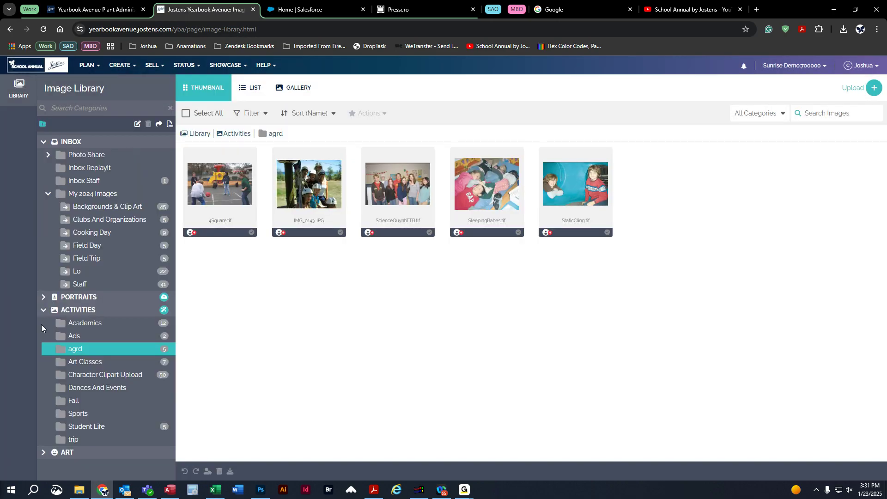
click(44, 310)
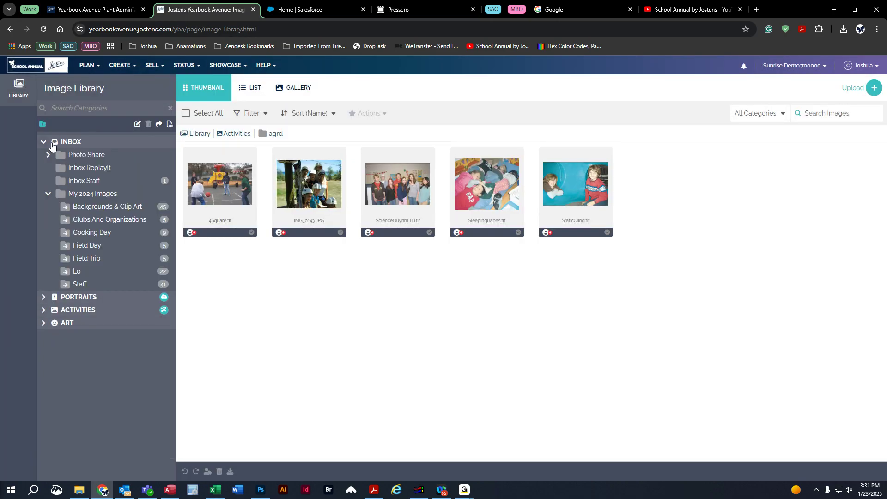
click(95, 160)
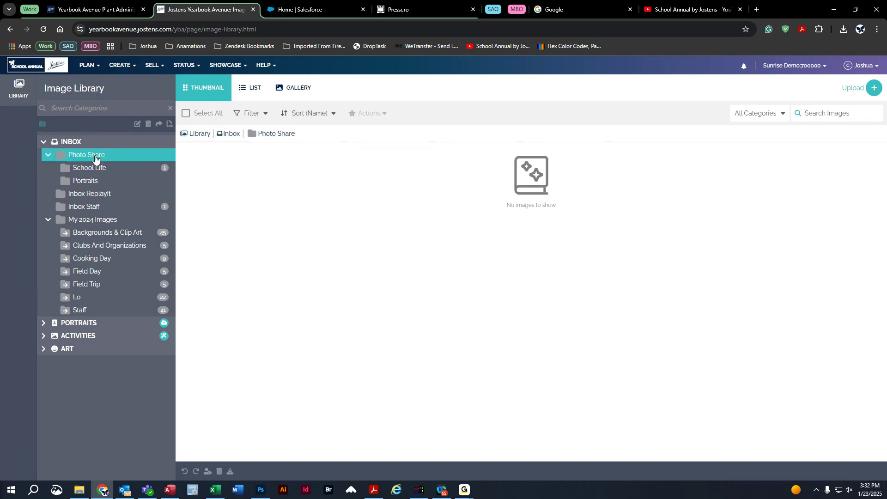
click(47, 156)
click(48, 156)
click(102, 169)
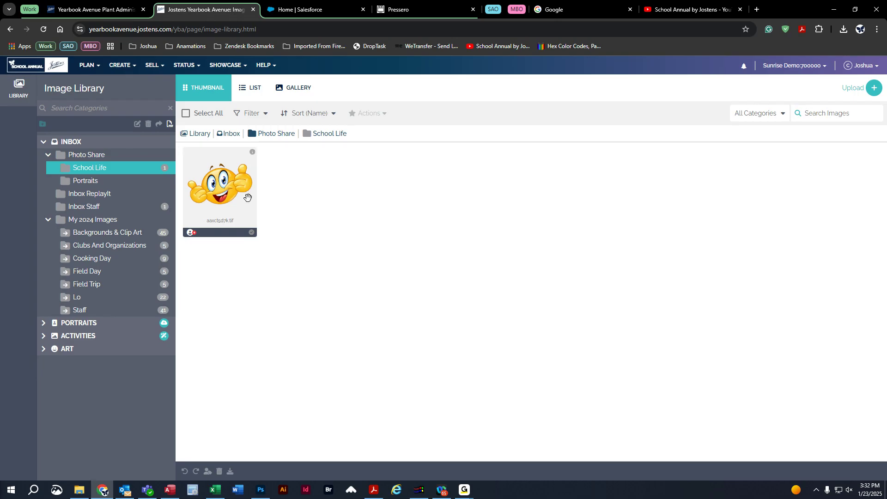
click(252, 233)
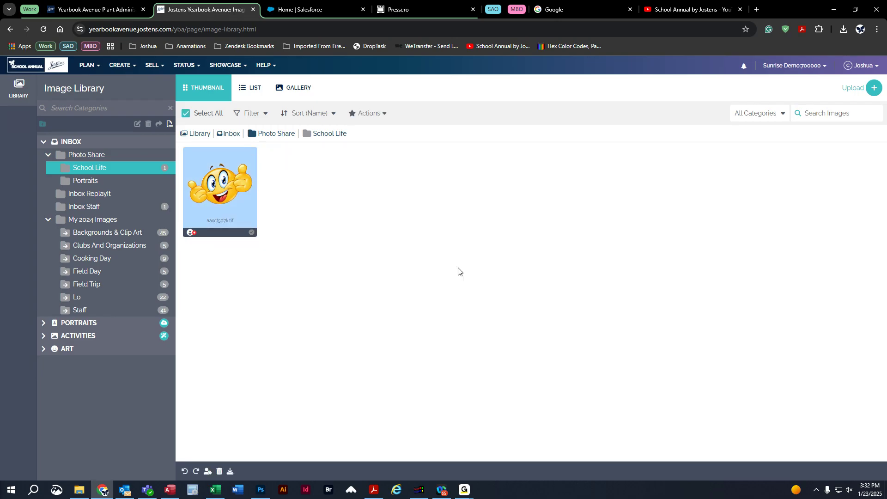
Open the photo's Details tab and expand its Suggested Tags.
click(251, 153)
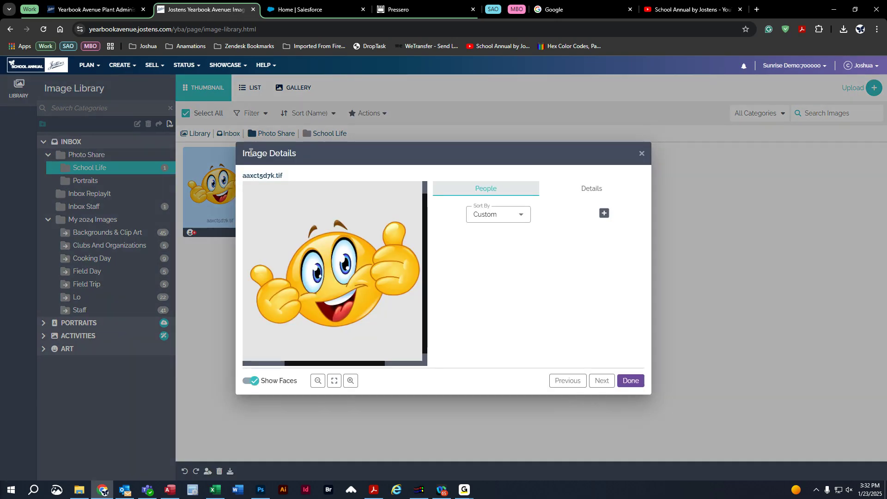
click(558, 191)
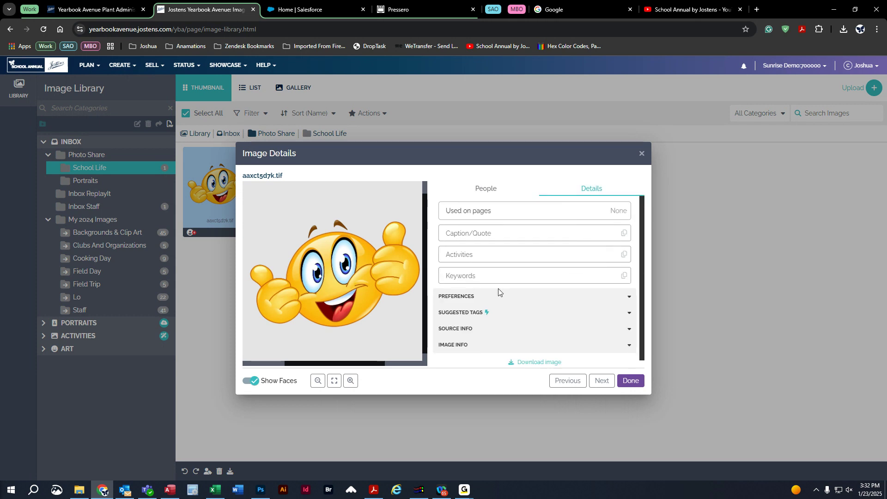
mouse_move(486, 315)
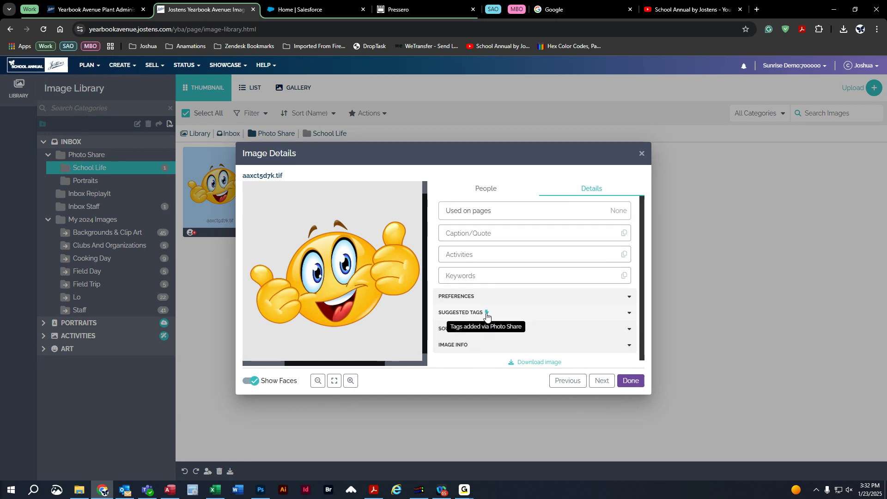
click(486, 314)
scroll(495, 311, down, 2)
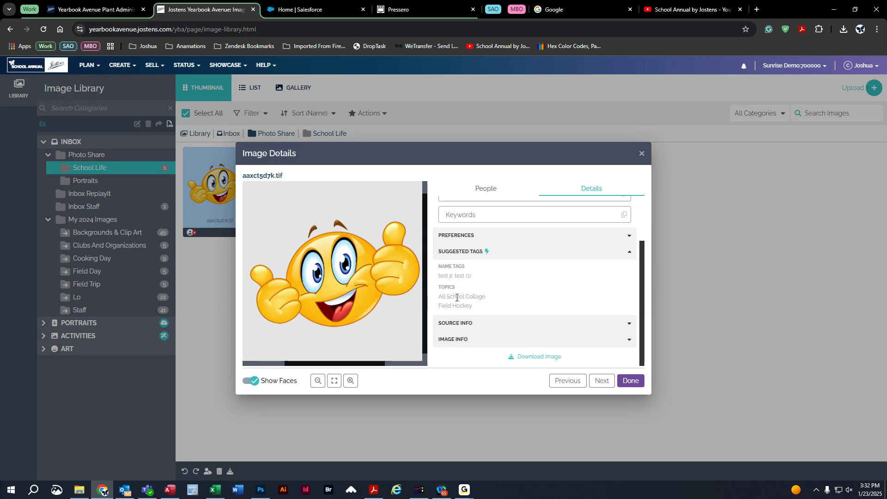
Expand Source Info and highlight the Parent (or Guardian) role and the contributor's e-mail field.
click(479, 323)
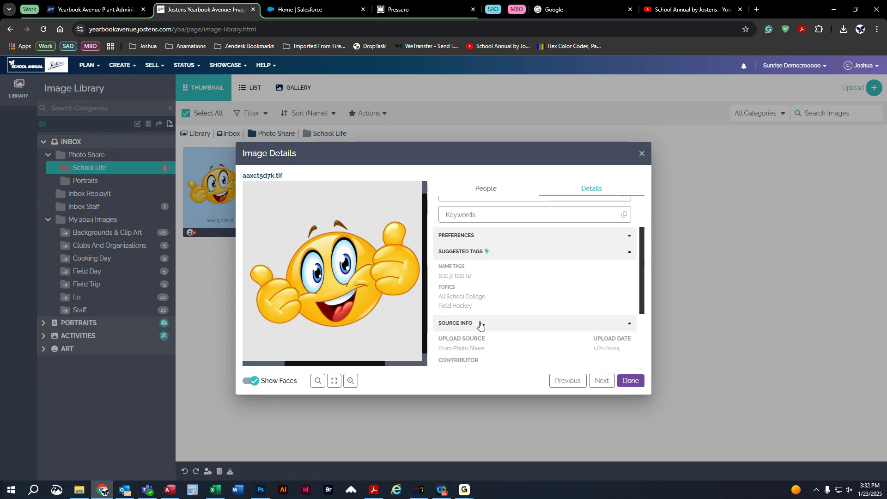
scroll(510, 314, down, 2)
scroll(510, 314, down, 2)
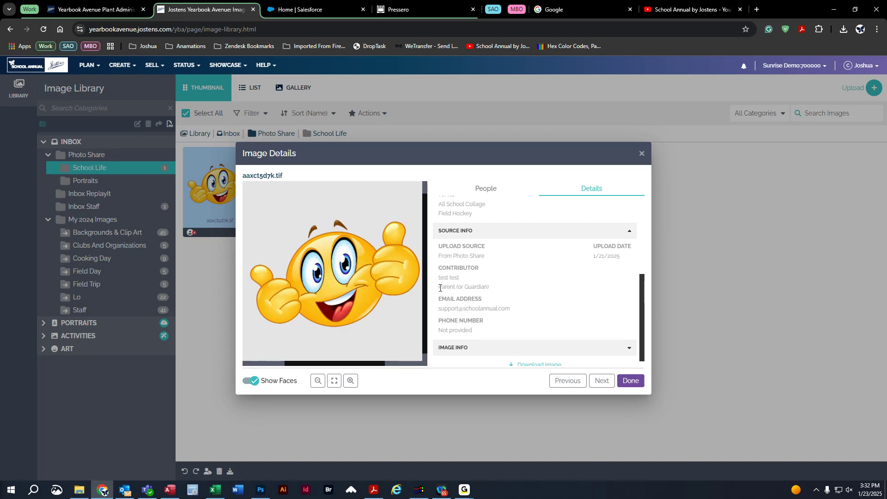
drag(439, 287, 492, 288)
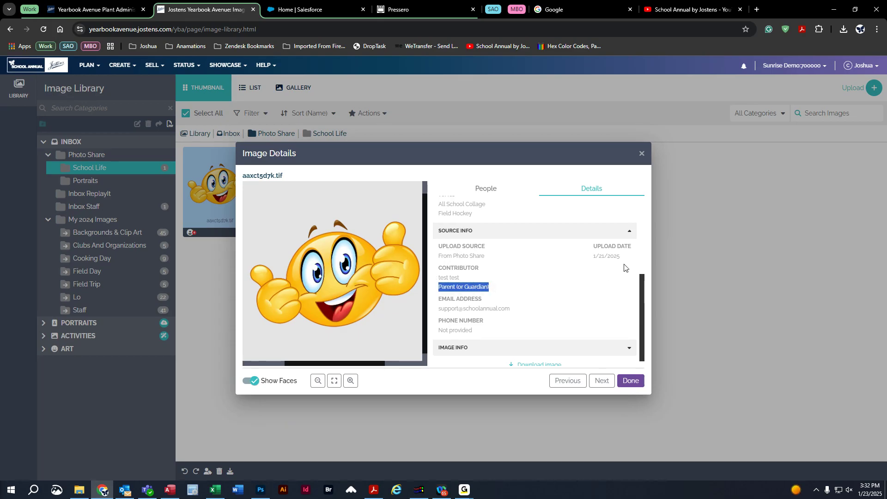
drag(438, 309, 512, 309)
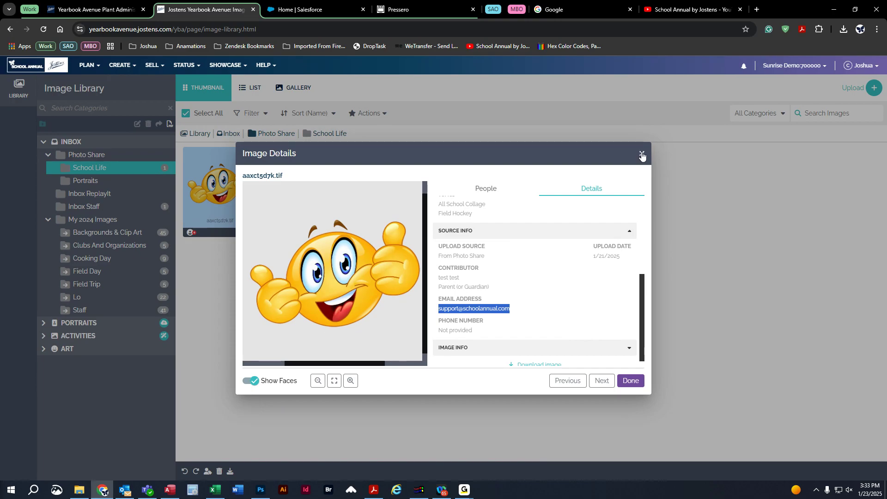
Close Image Details and drag the photo onto the Art Classes activity folder.
click(630, 387)
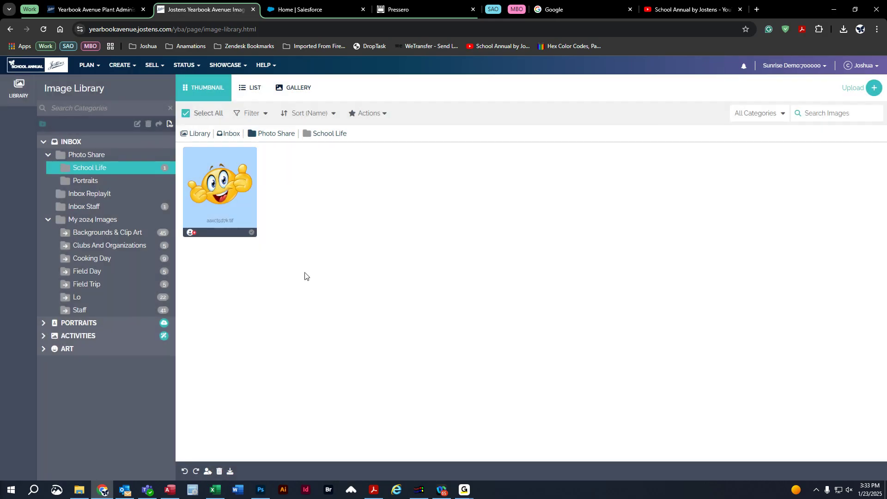
click(42, 336)
drag(220, 182, 243, 195)
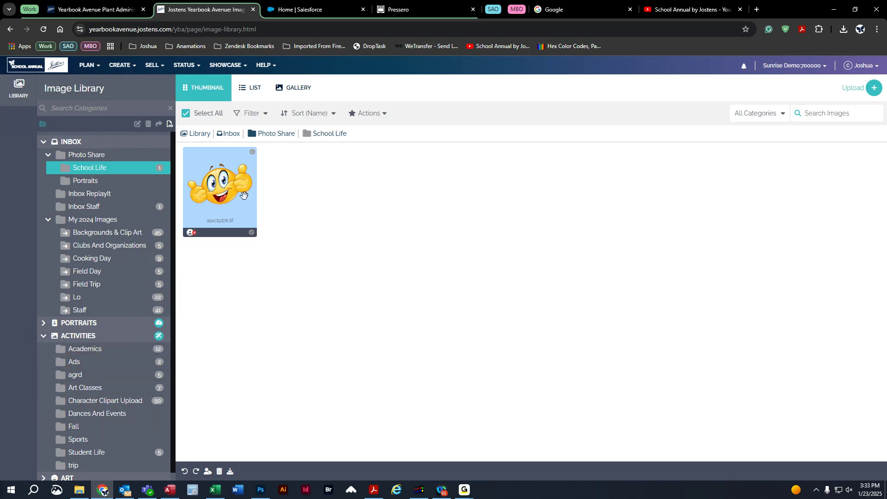
click(337, 236)
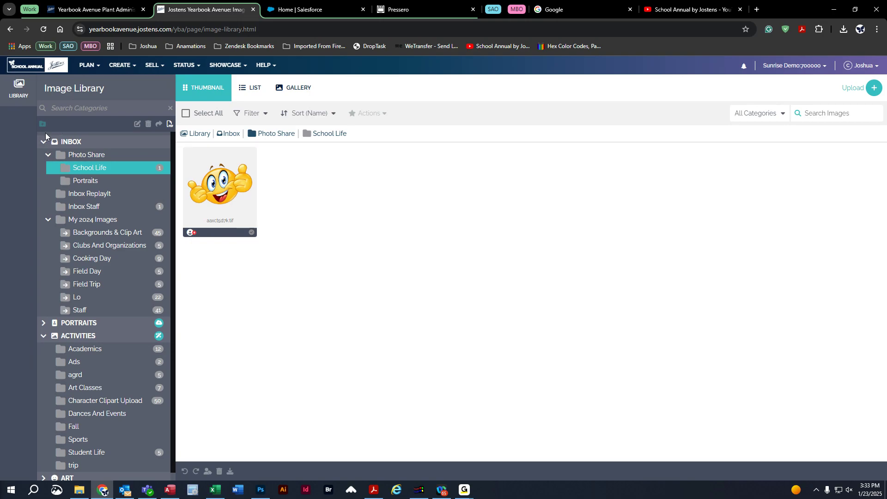
Collapse the Inbox and Activities trees and open the Portraits folder Adkins-5.
click(46, 156)
click(48, 193)
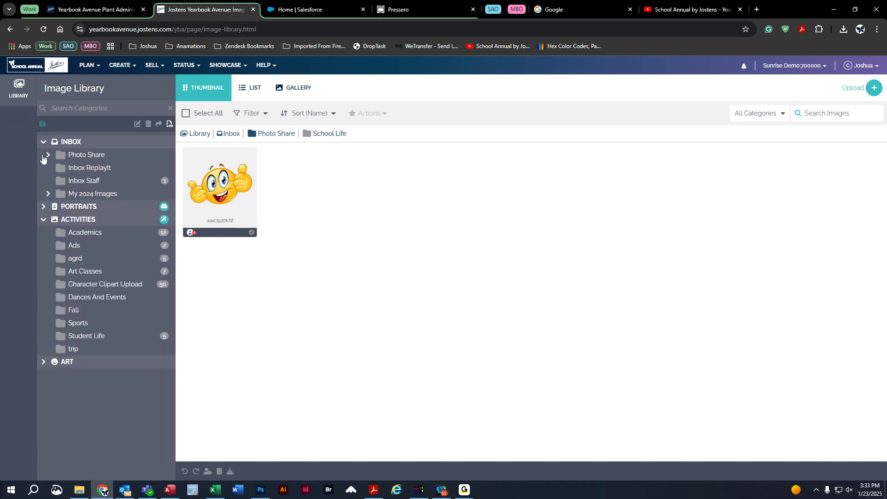
click(43, 143)
click(43, 167)
click(43, 155)
click(86, 169)
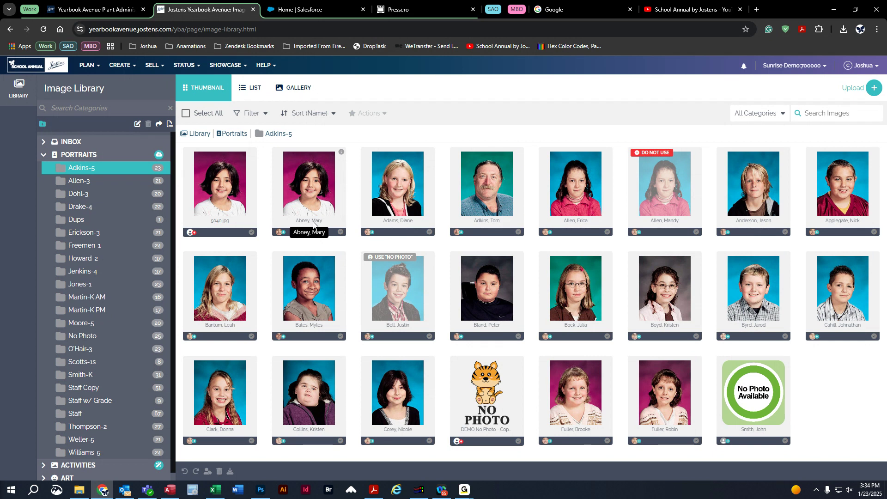
click(43, 156)
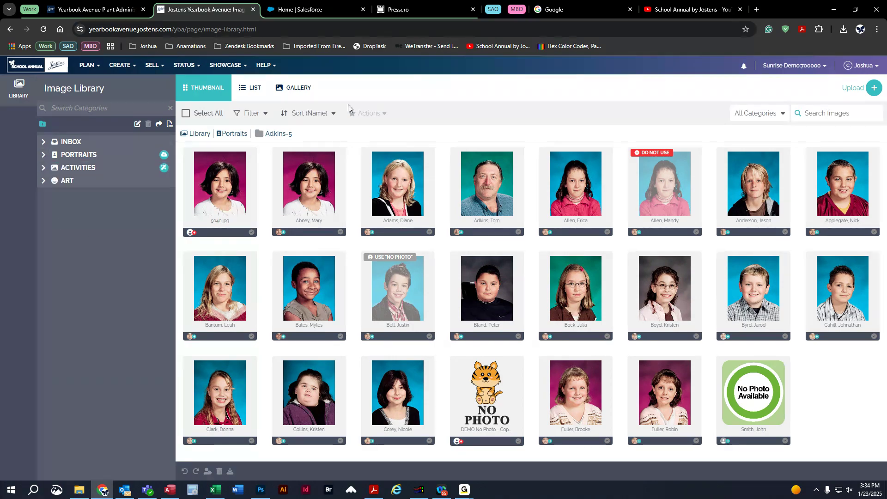